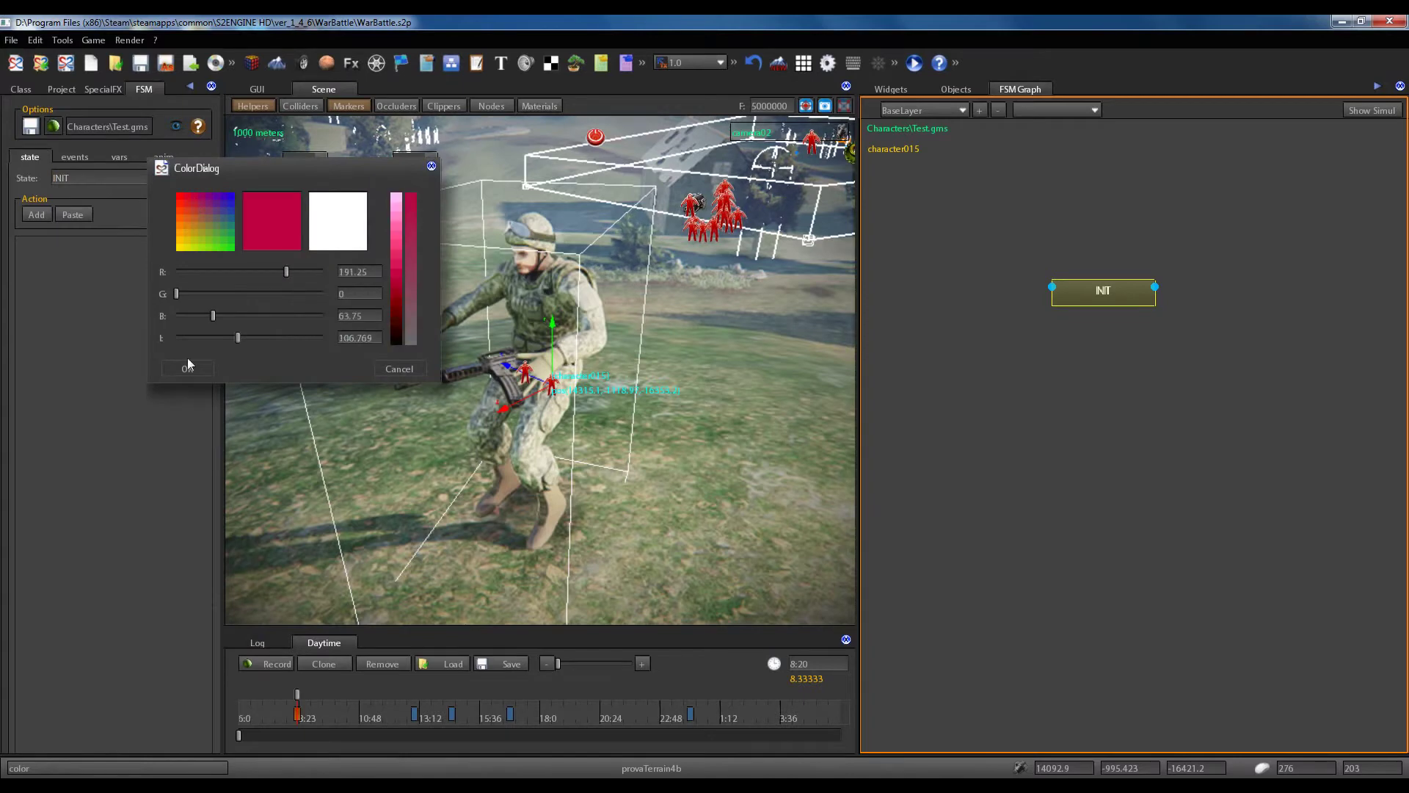
# Apply the crimson color to the INIT state and give it a global transition triggered by the START event.
pyautogui.click(187, 368)
pyautogui.moveTo(1099, 294); pyautogui.dragTo(1016, 264)
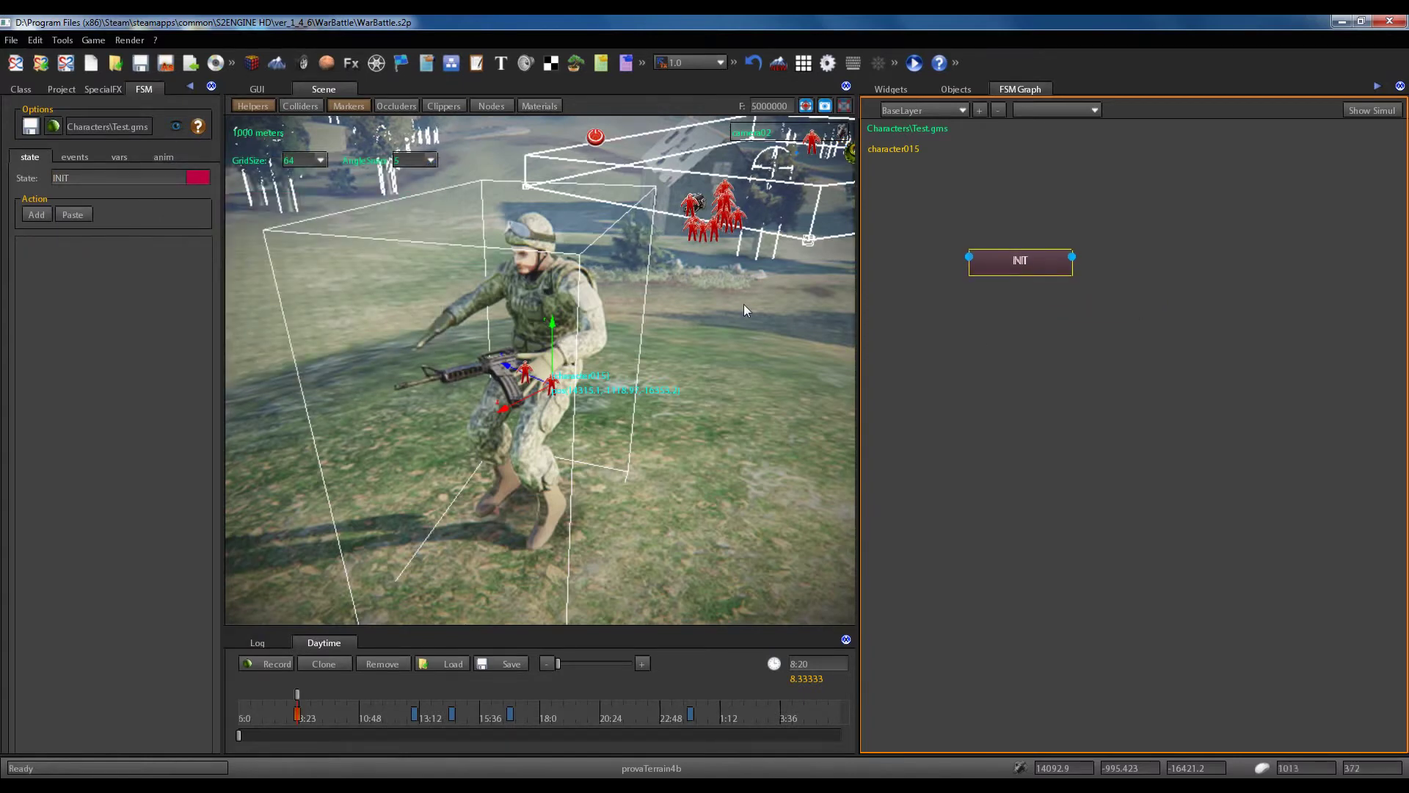
pyautogui.rightClick(1022, 263)
pyautogui.click(1068, 277)
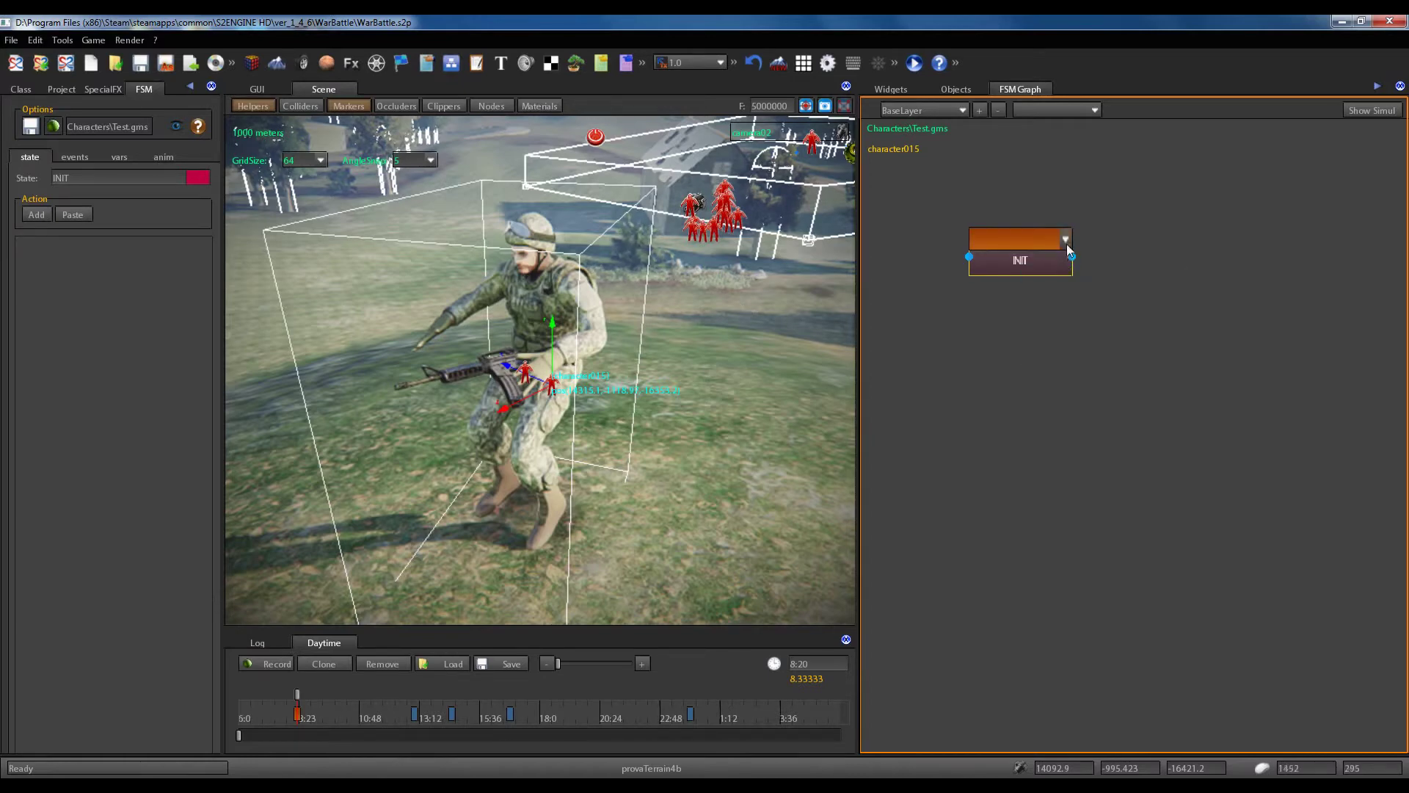
pyautogui.click(1066, 239)
pyautogui.click(1022, 258)
pyautogui.moveTo(1020, 266); pyautogui.dragTo(984, 279)
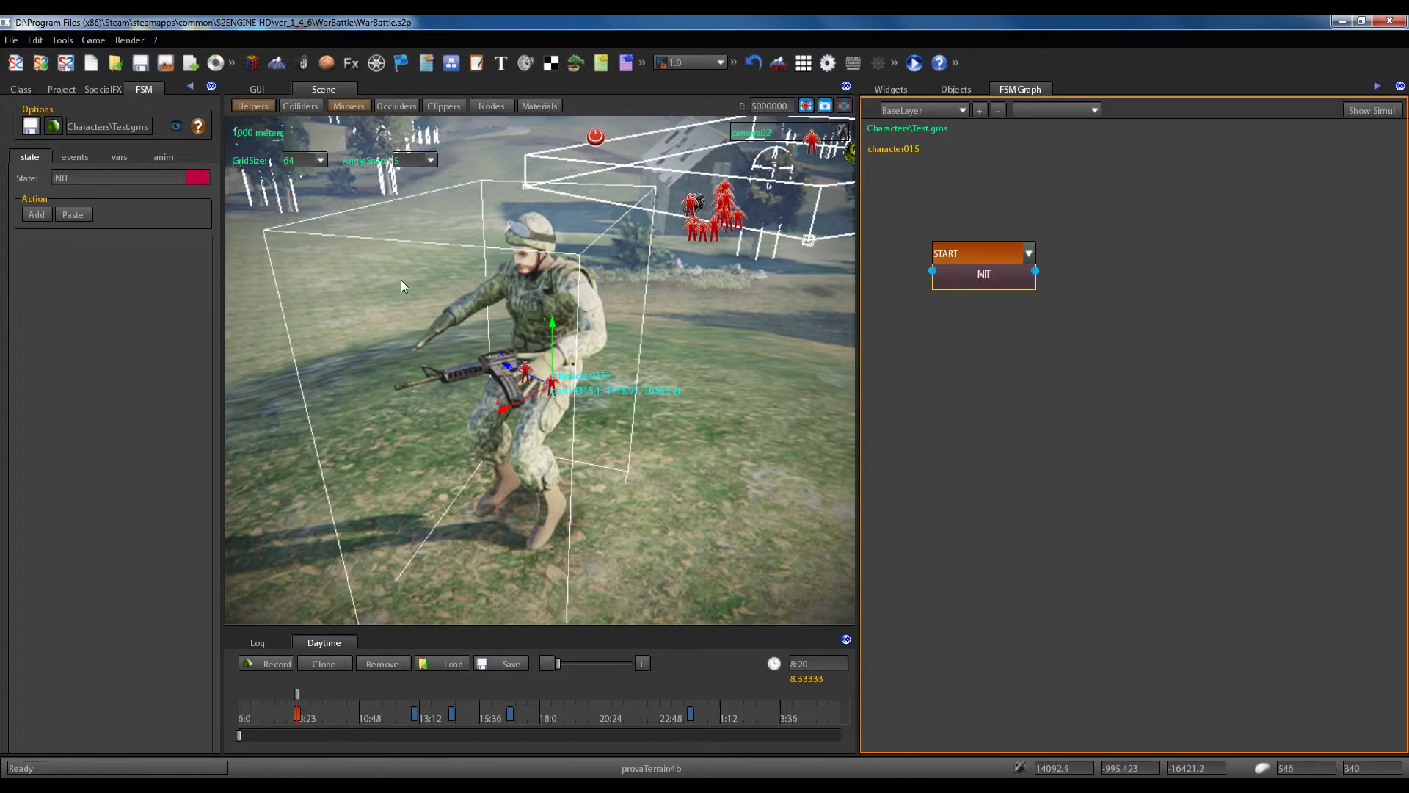
pyautogui.click(310, 104)
pyautogui.click(310, 103)
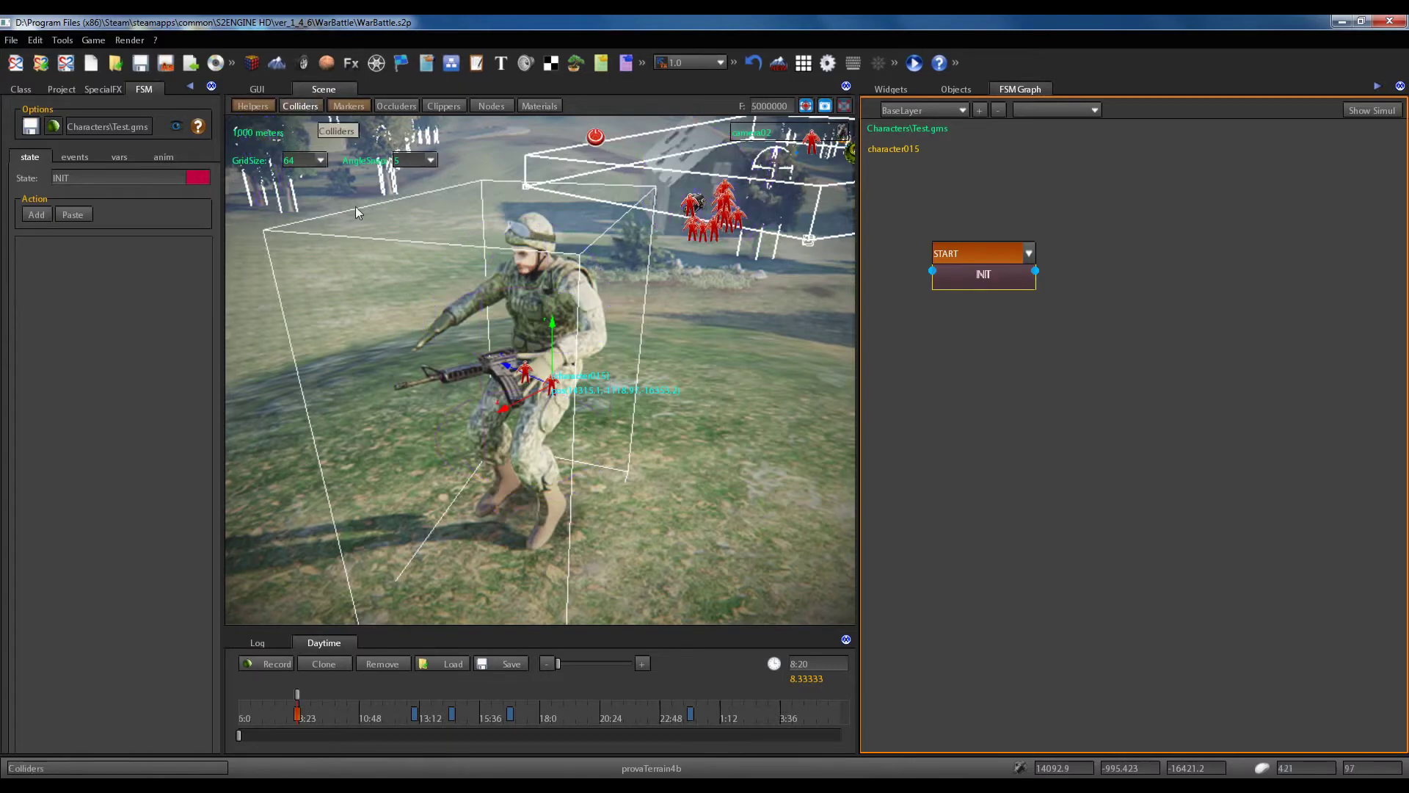
pyautogui.moveTo(477, 315); pyautogui.dragTo(612, 345, button='middle')
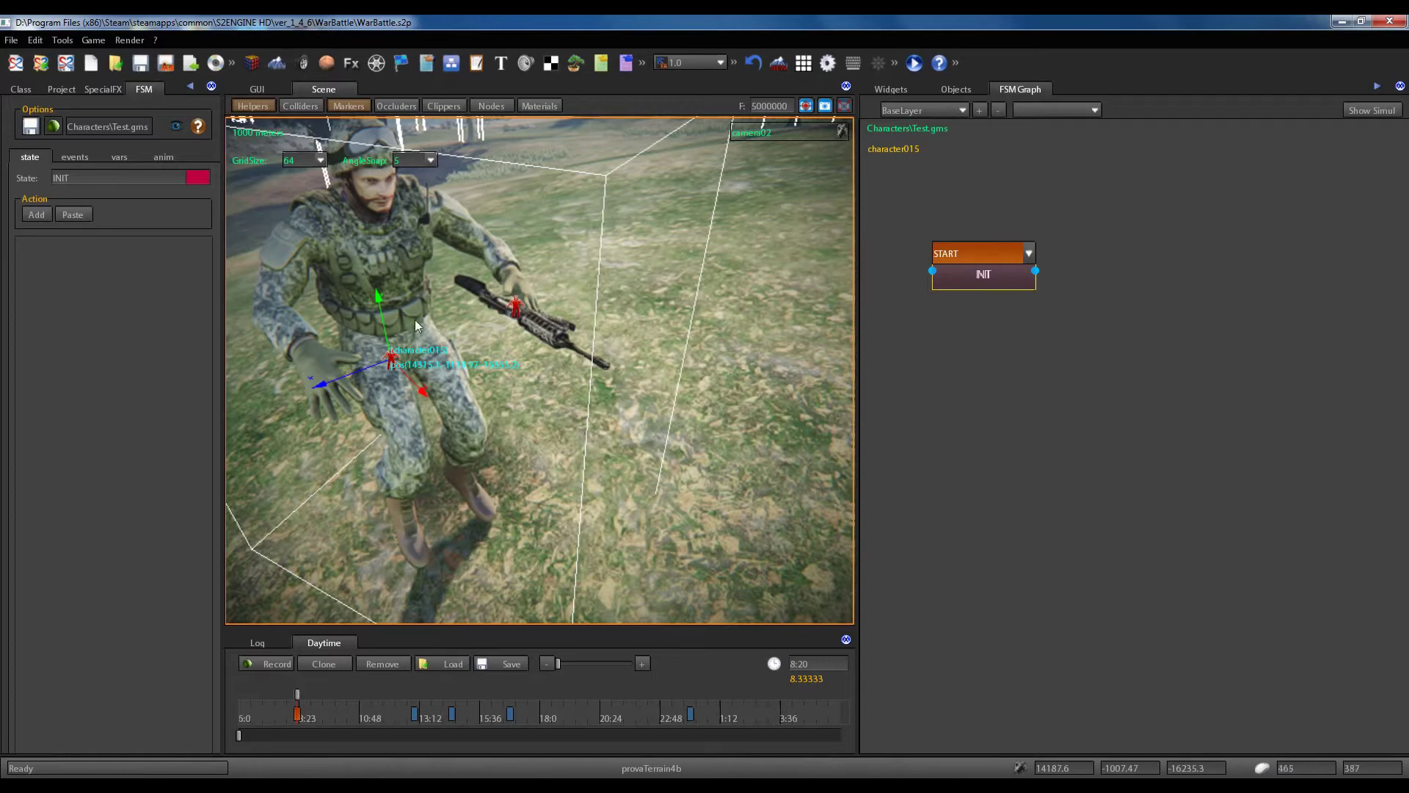
pyautogui.moveTo(477, 316); pyautogui.dragTo(469, 311, button='middle')
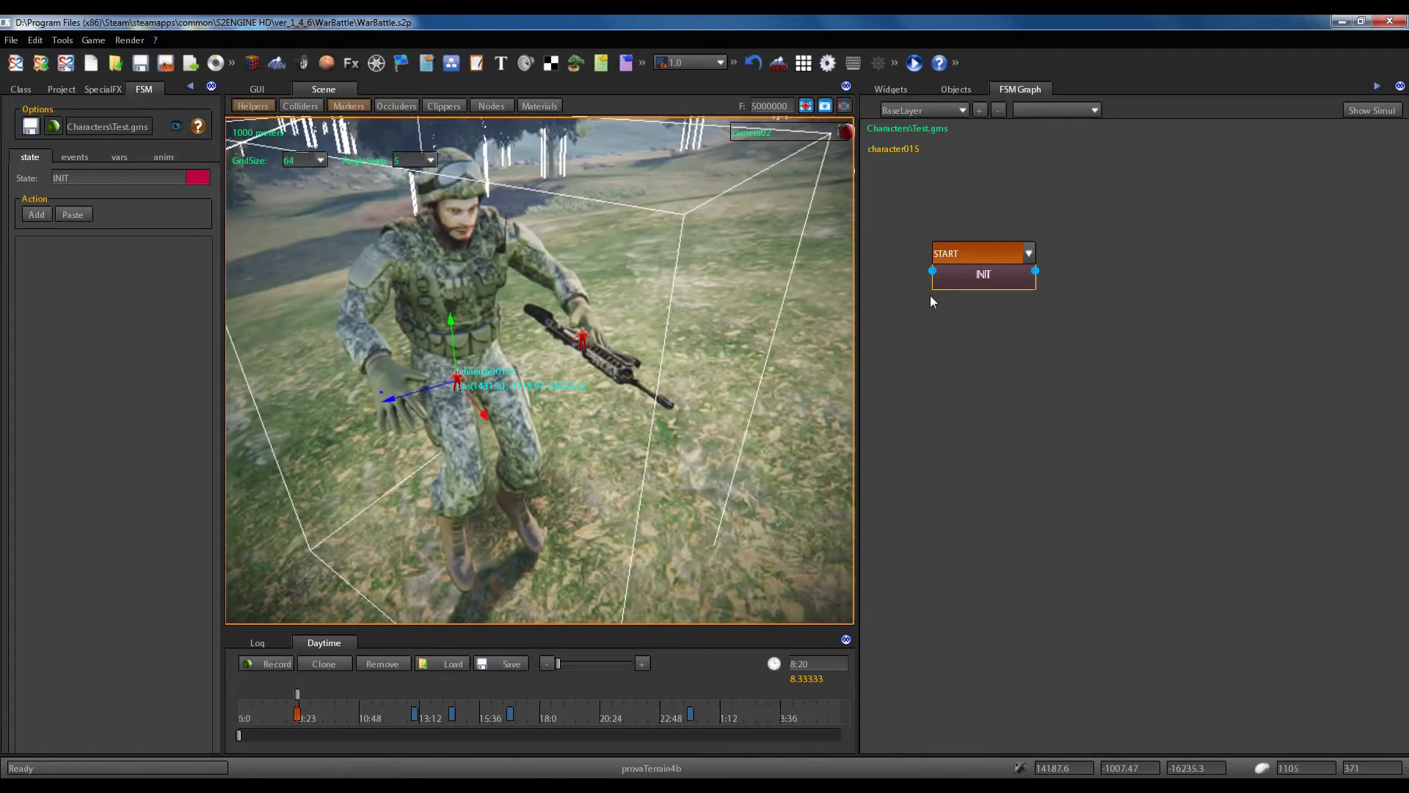
# Search the actions for "AI" and add AICreateCharacter to the INIT state with its default parameters.
pyautogui.click(964, 282)
pyautogui.moveTo(964, 282); pyautogui.dragTo(962, 272)
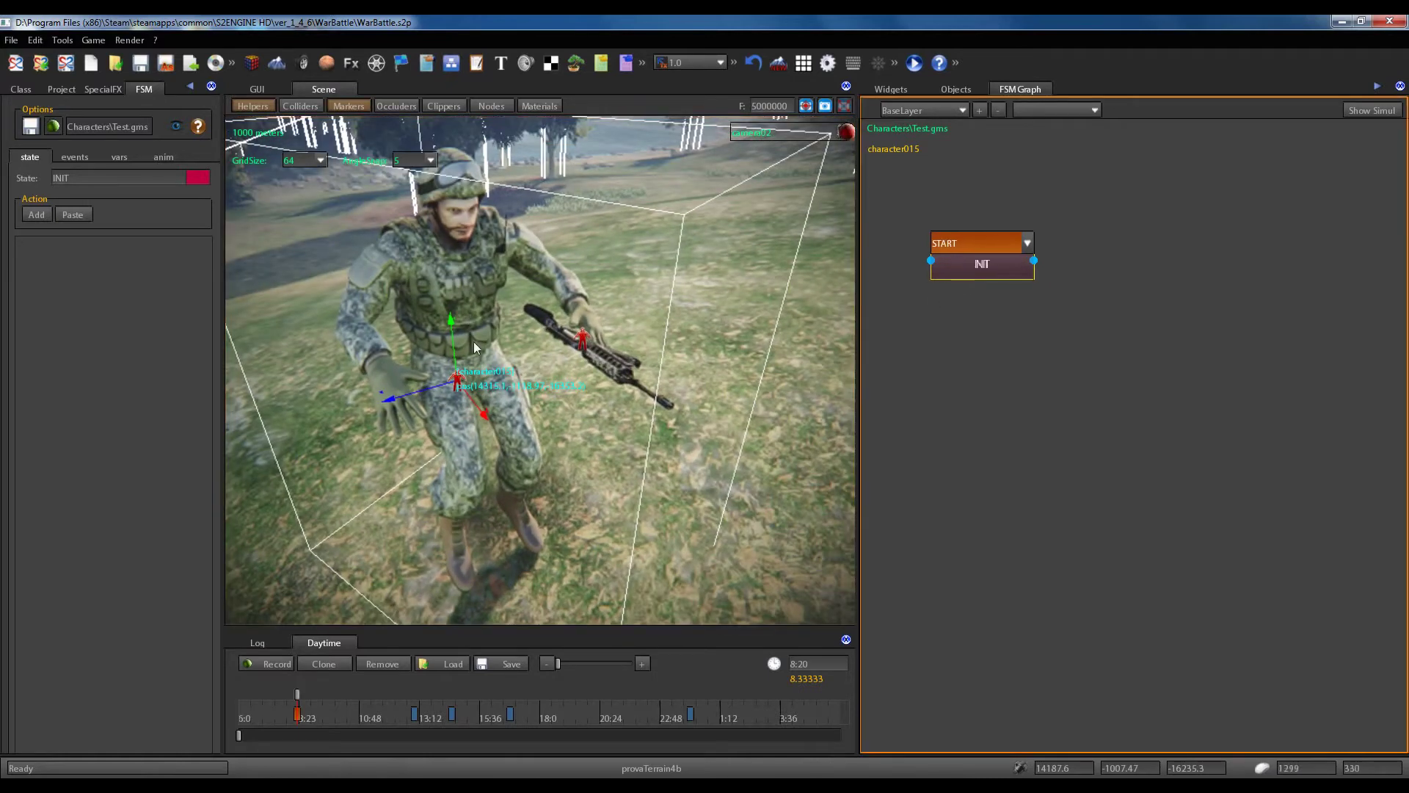
pyautogui.click(43, 217)
pyautogui.click(222, 191)
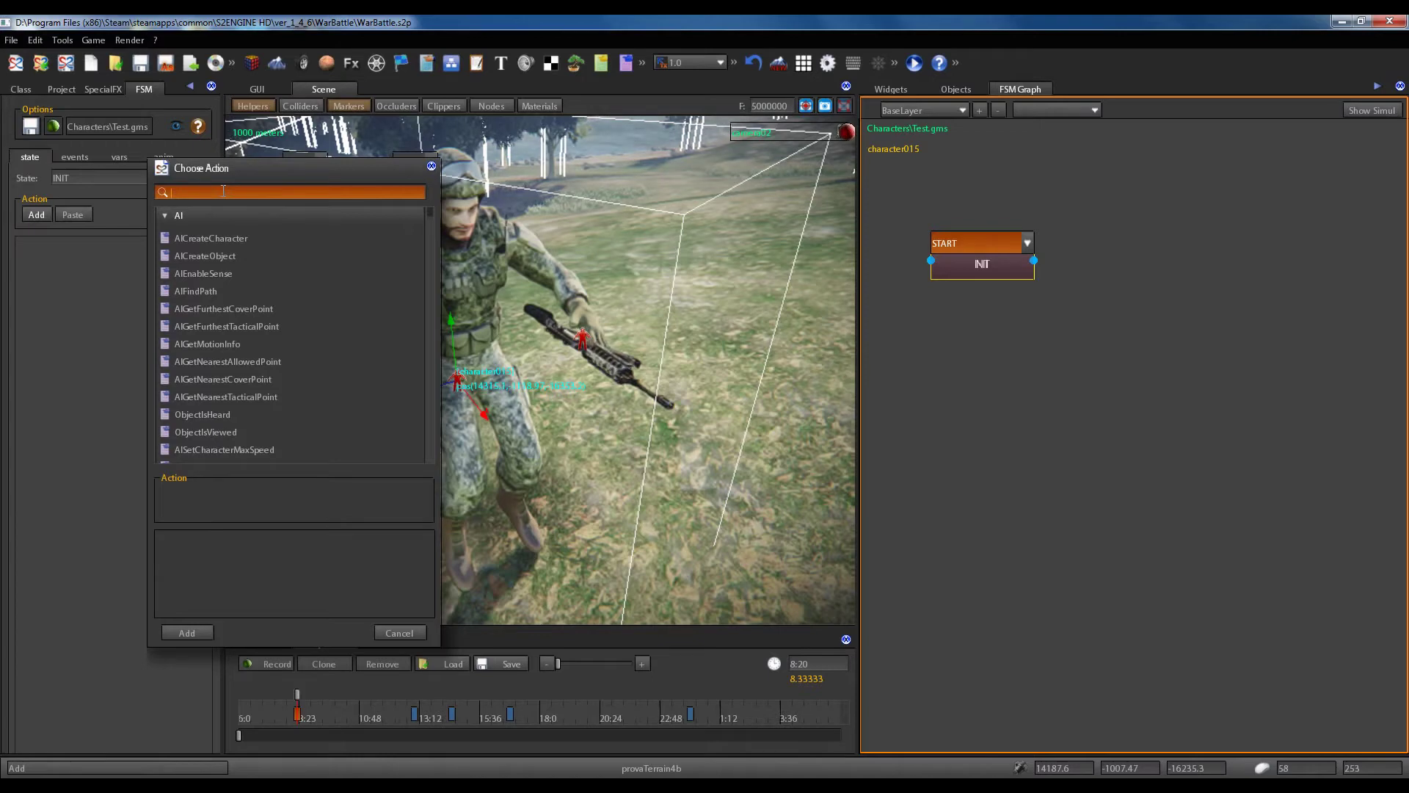
pyautogui.write('AI')
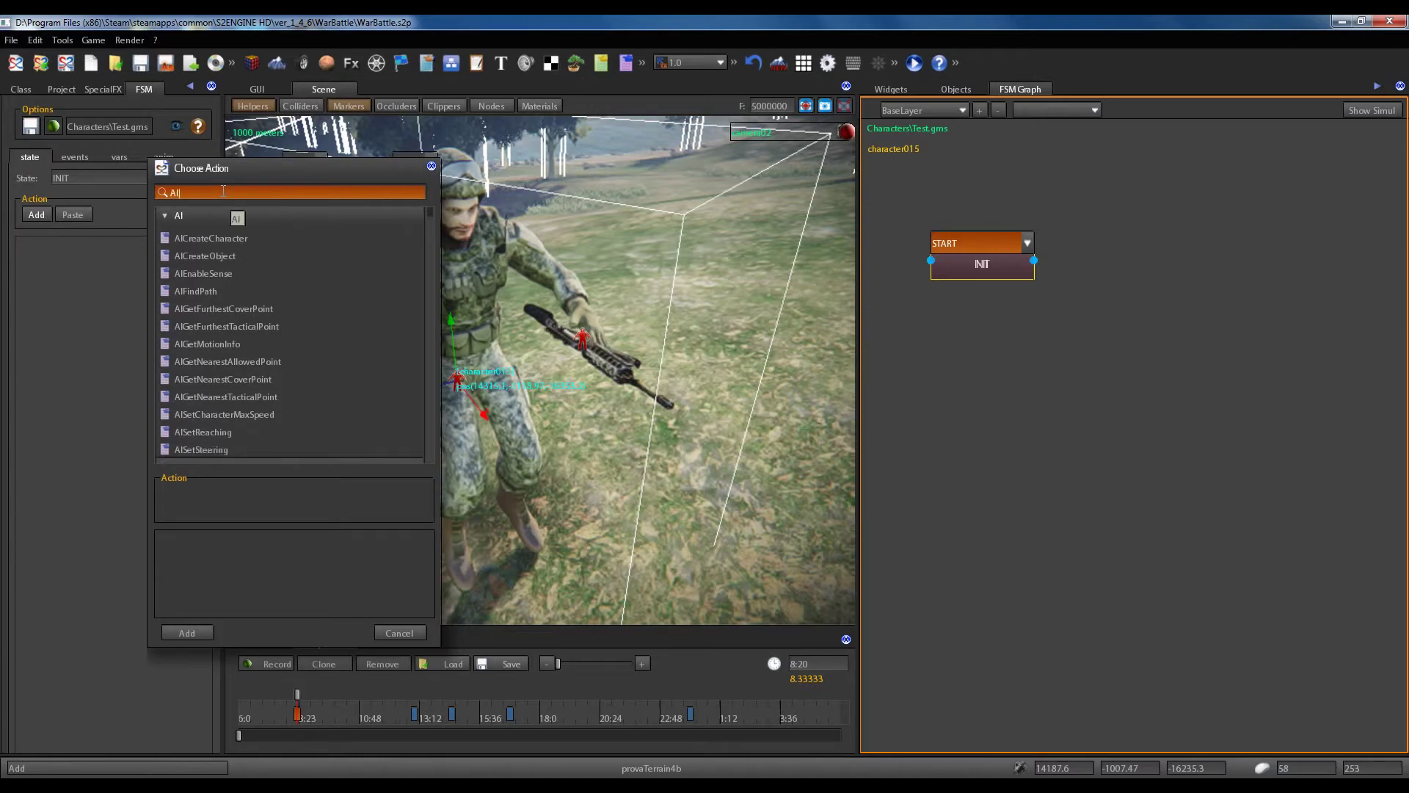
pyautogui.write('Char')
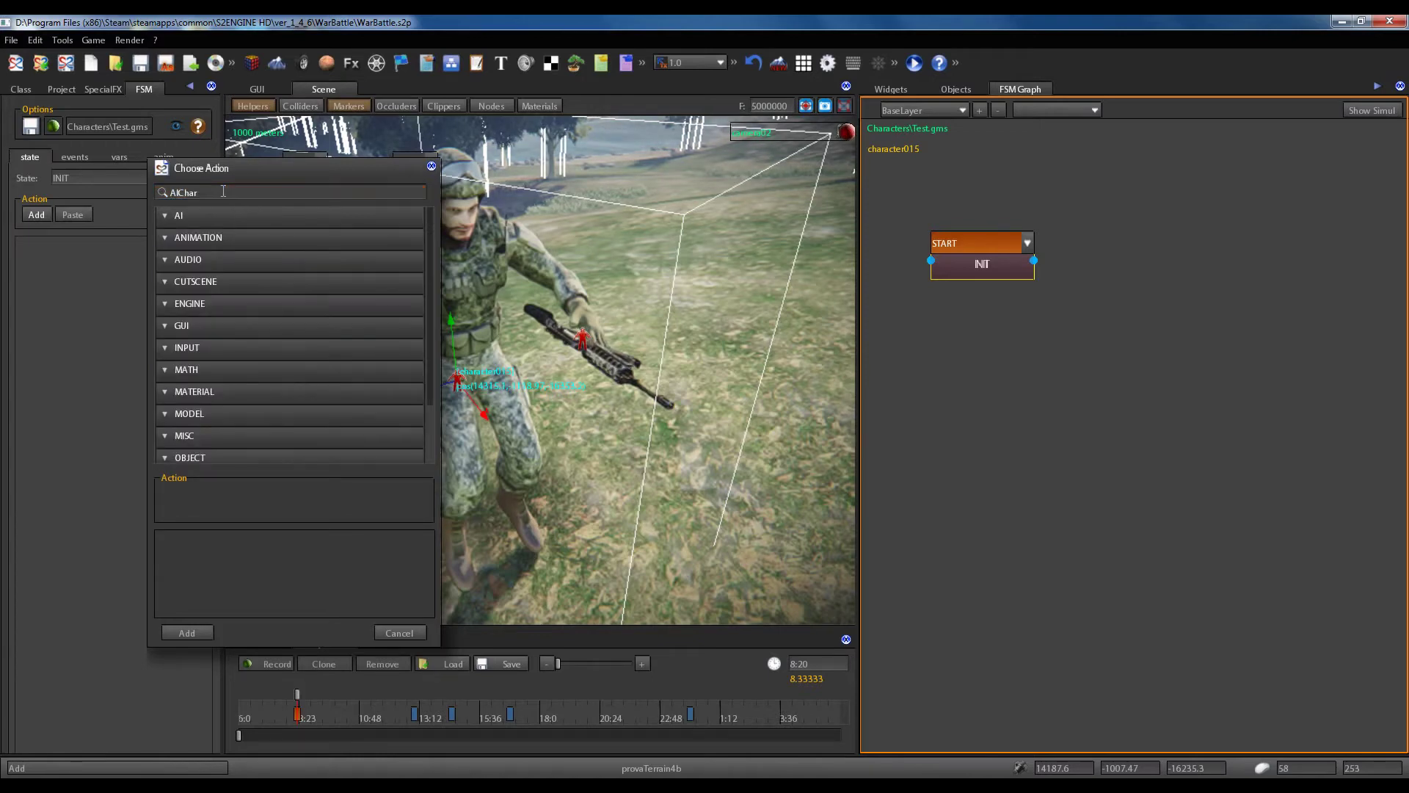
pyautogui.scroll(-2, 250, 229)
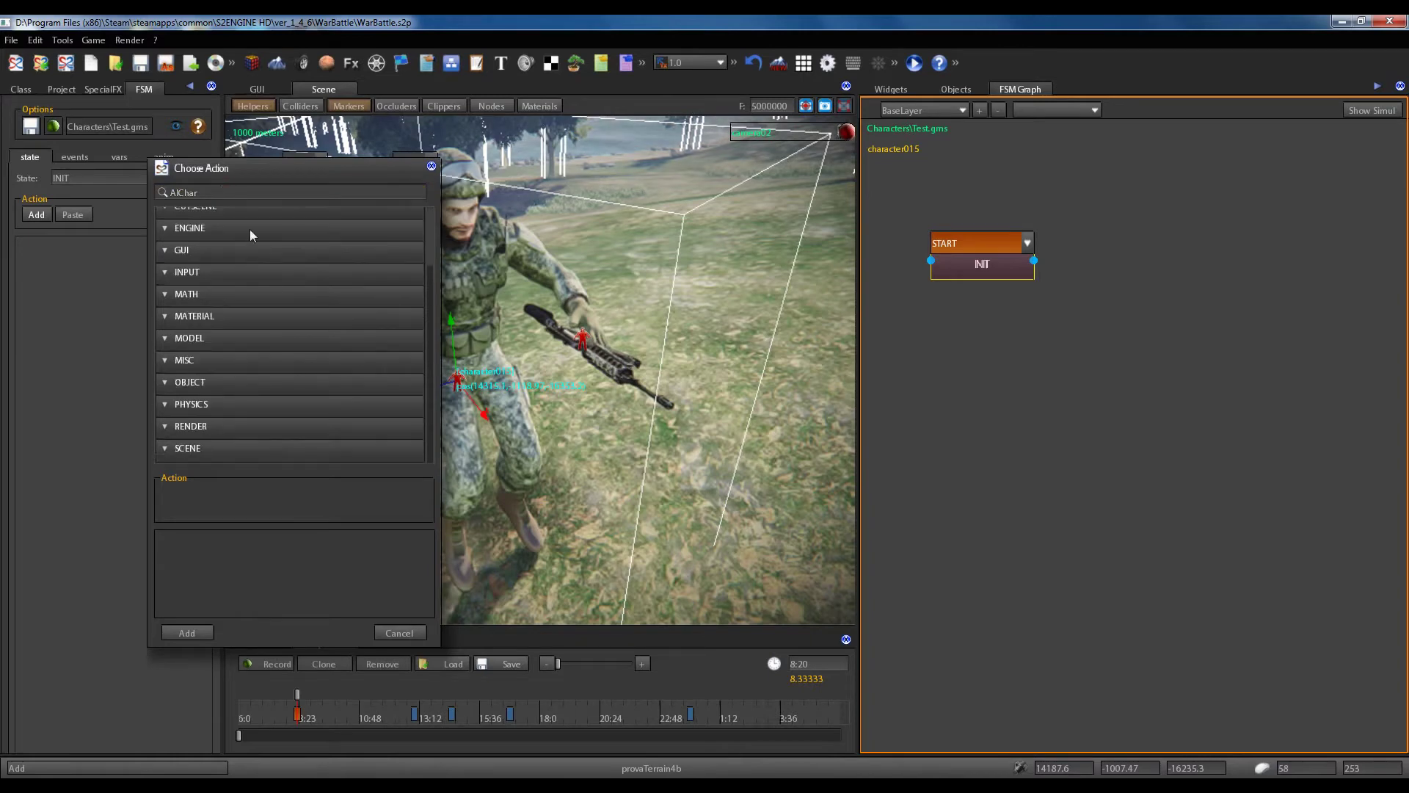
pyautogui.click(230, 197)
pyautogui.press('BackSpace')
pyautogui.press('BackSpace')
pyautogui.press('BackSpace')
pyautogui.press('BackSpace')
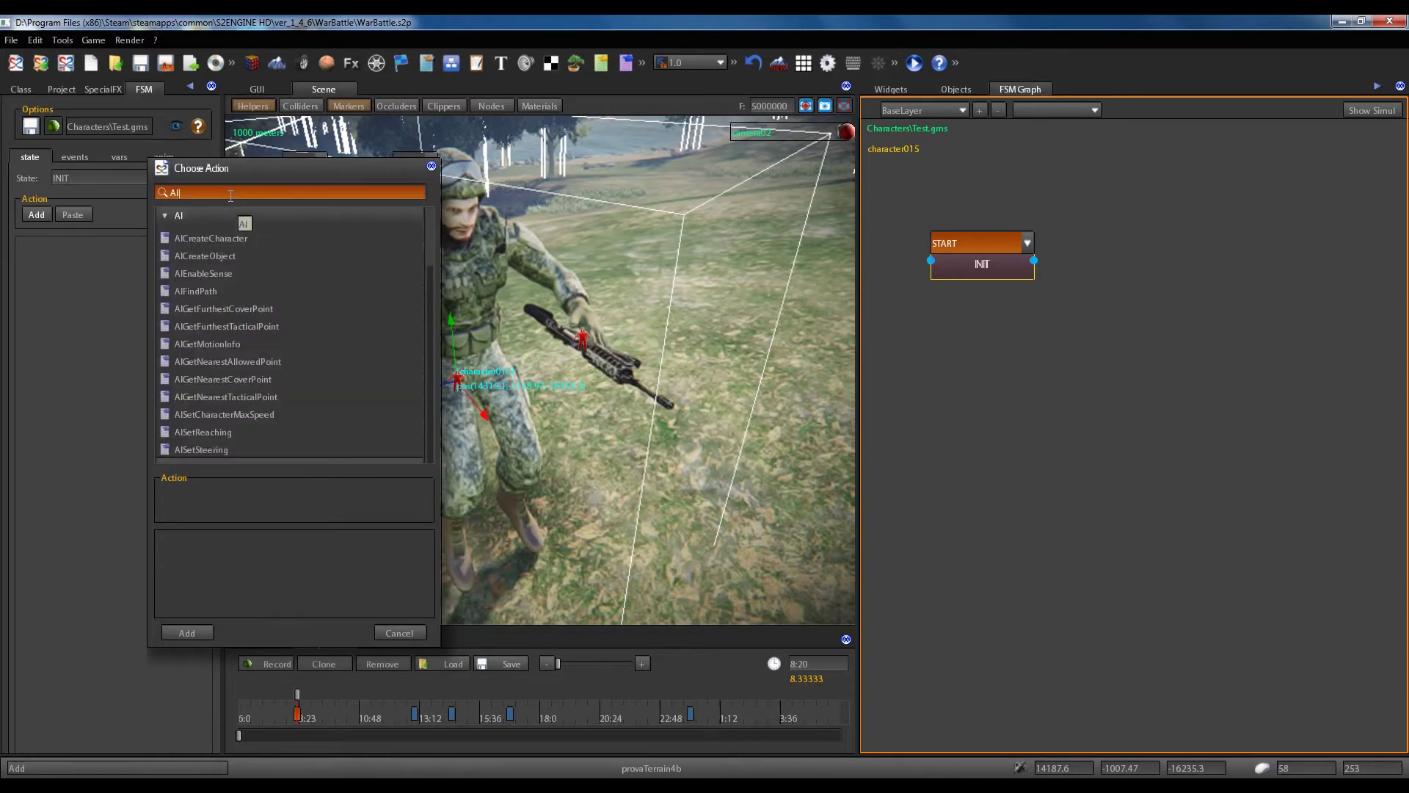
pyautogui.click(218, 240)
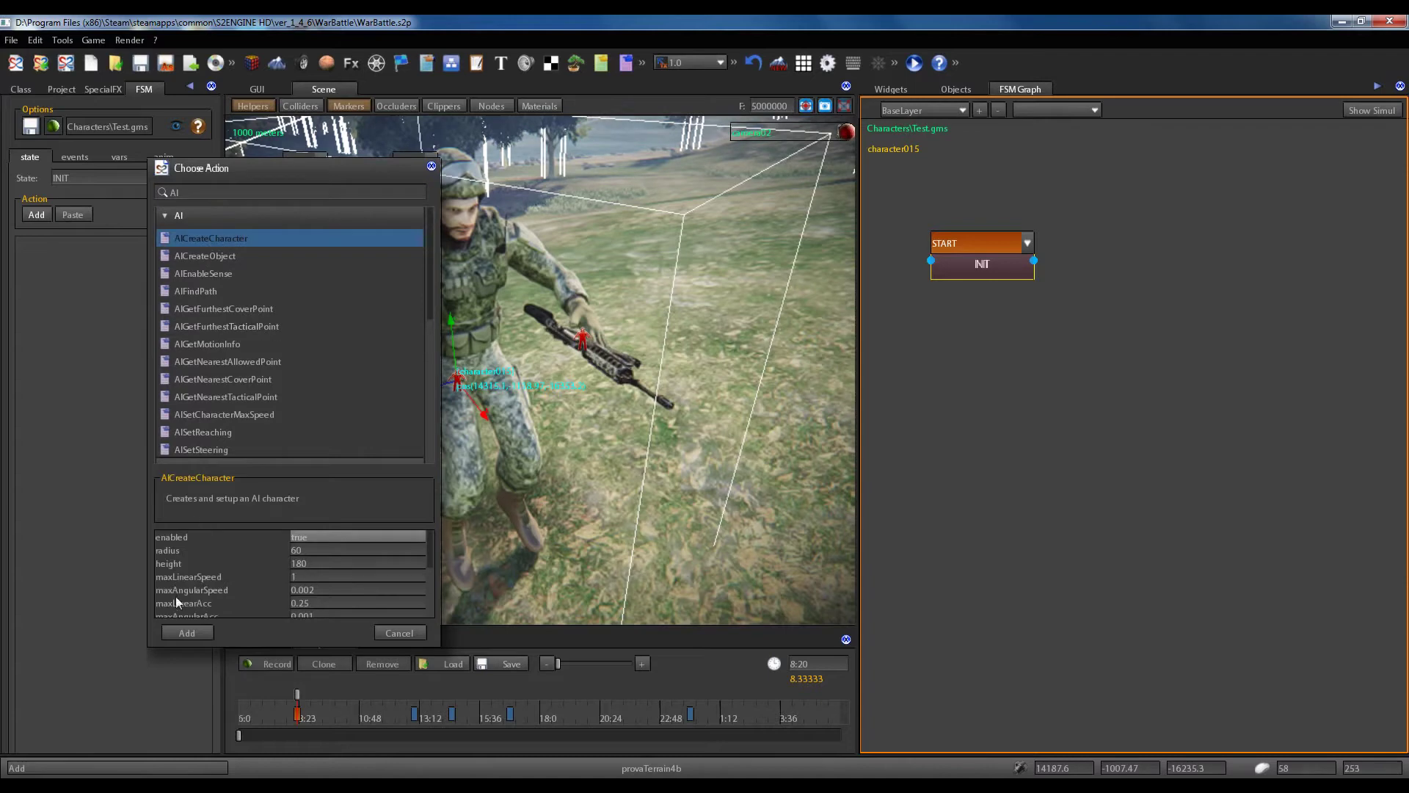
pyautogui.click(183, 631)
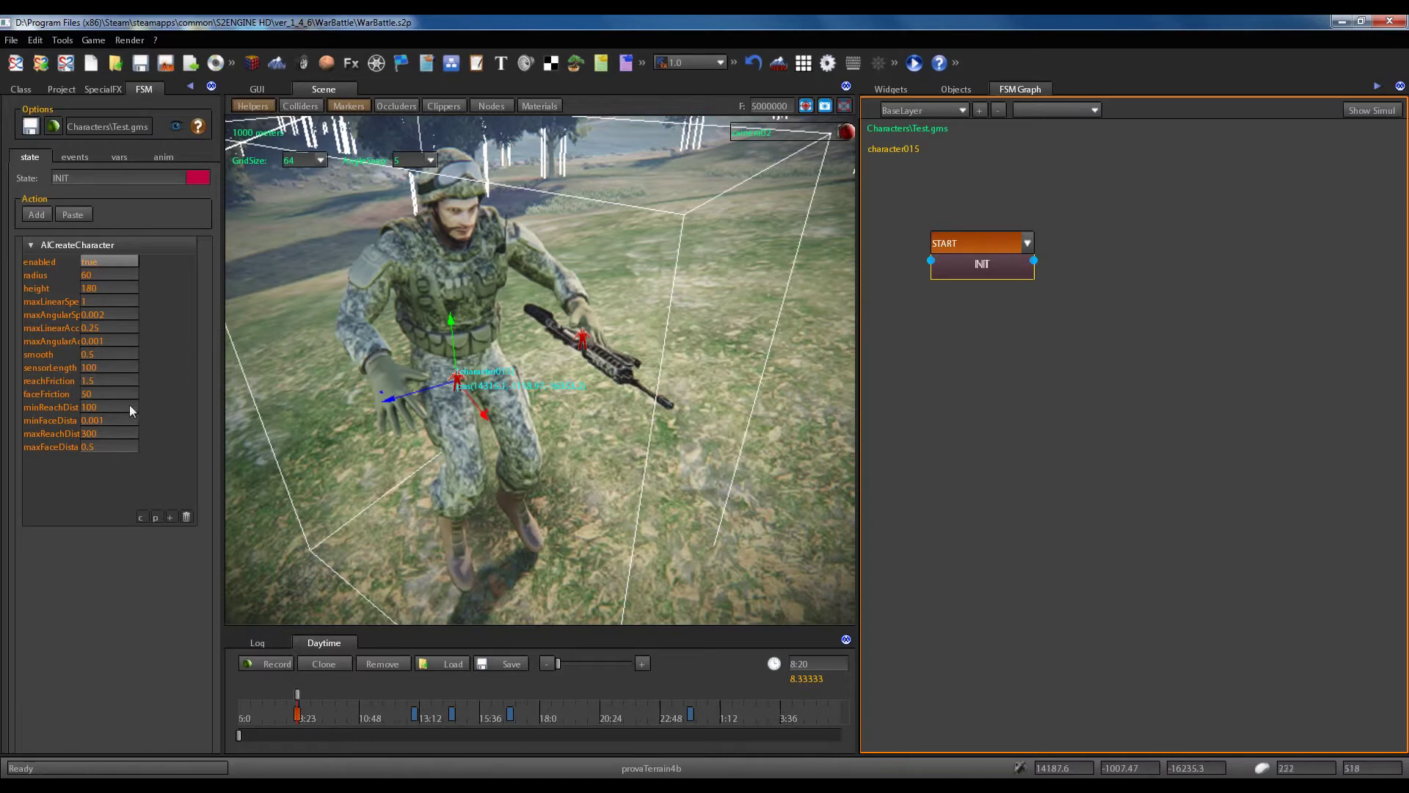
pyautogui.click(34, 214)
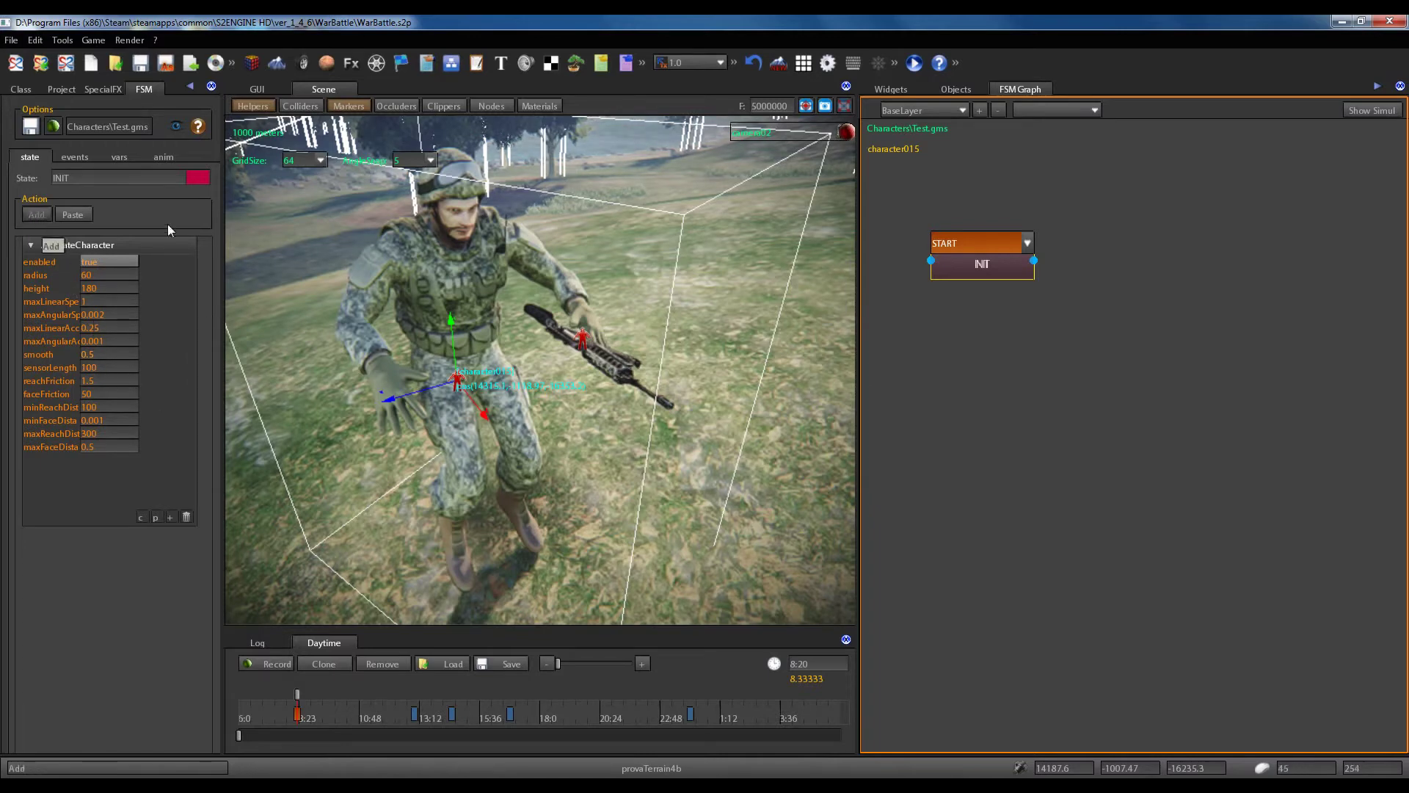
pyautogui.moveTo(237, 167); pyautogui.dragTo(492, 221)
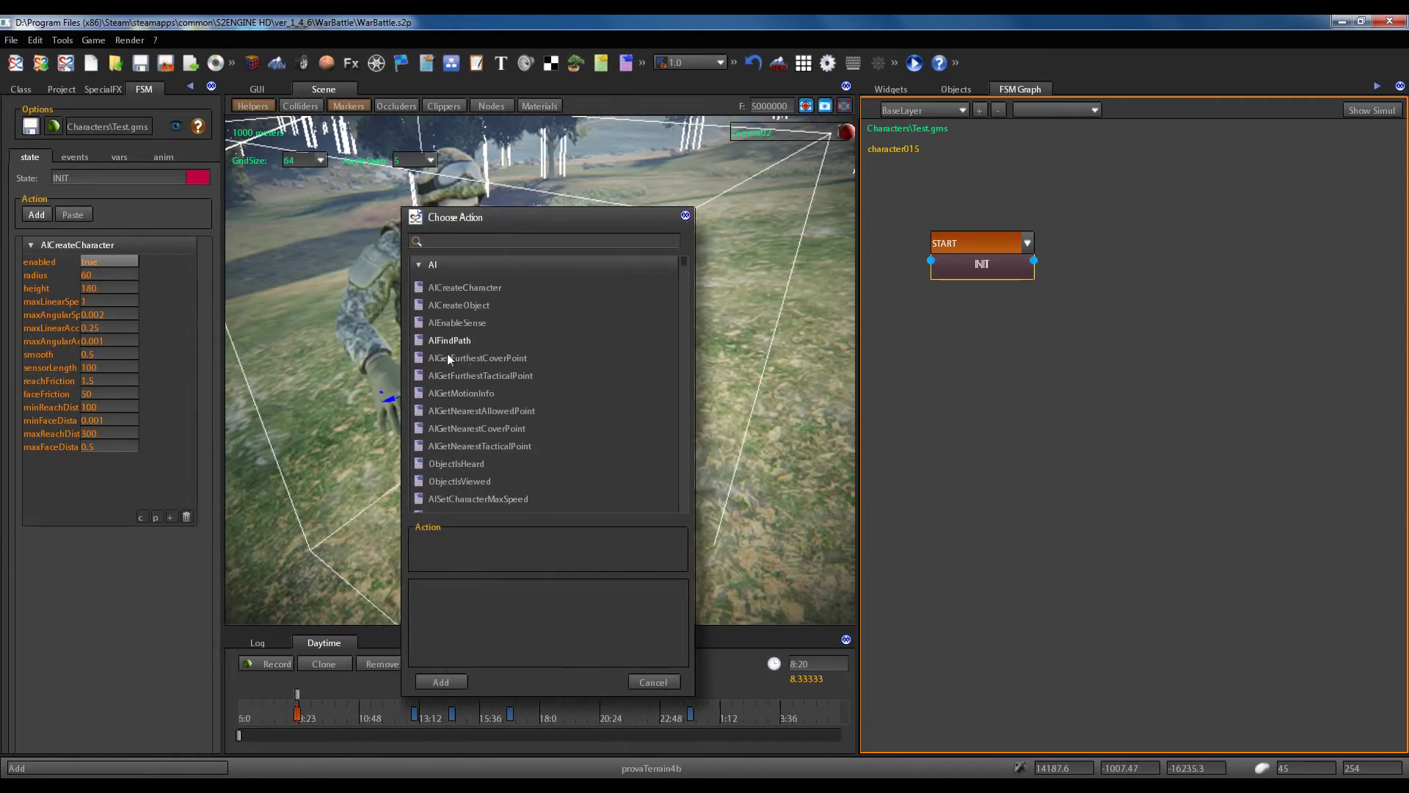
pyautogui.click(656, 681)
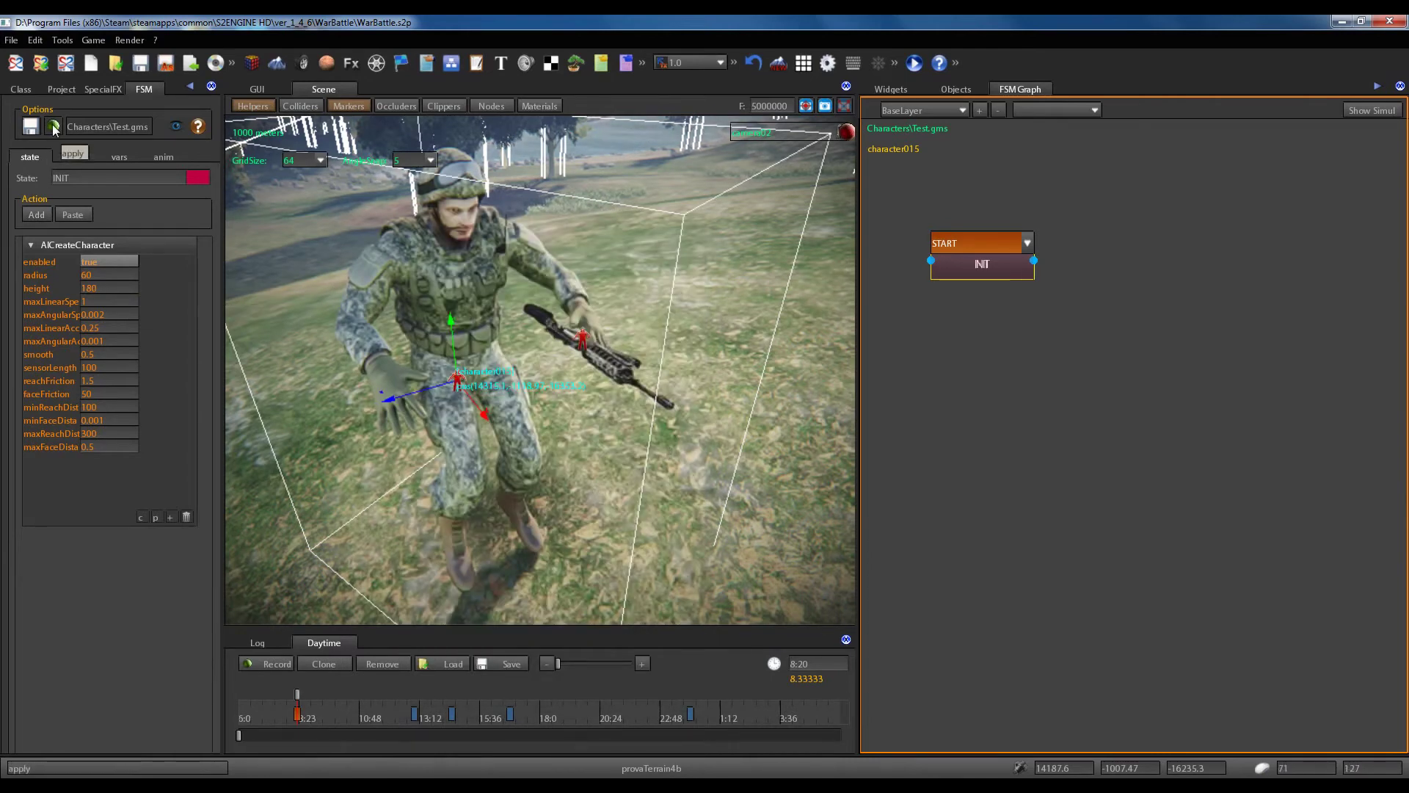
# Add a transition to the INIT state and set its event to FINISHED.
pyautogui.moveTo(521, 399); pyautogui.dragTo(643, 399, button='right')
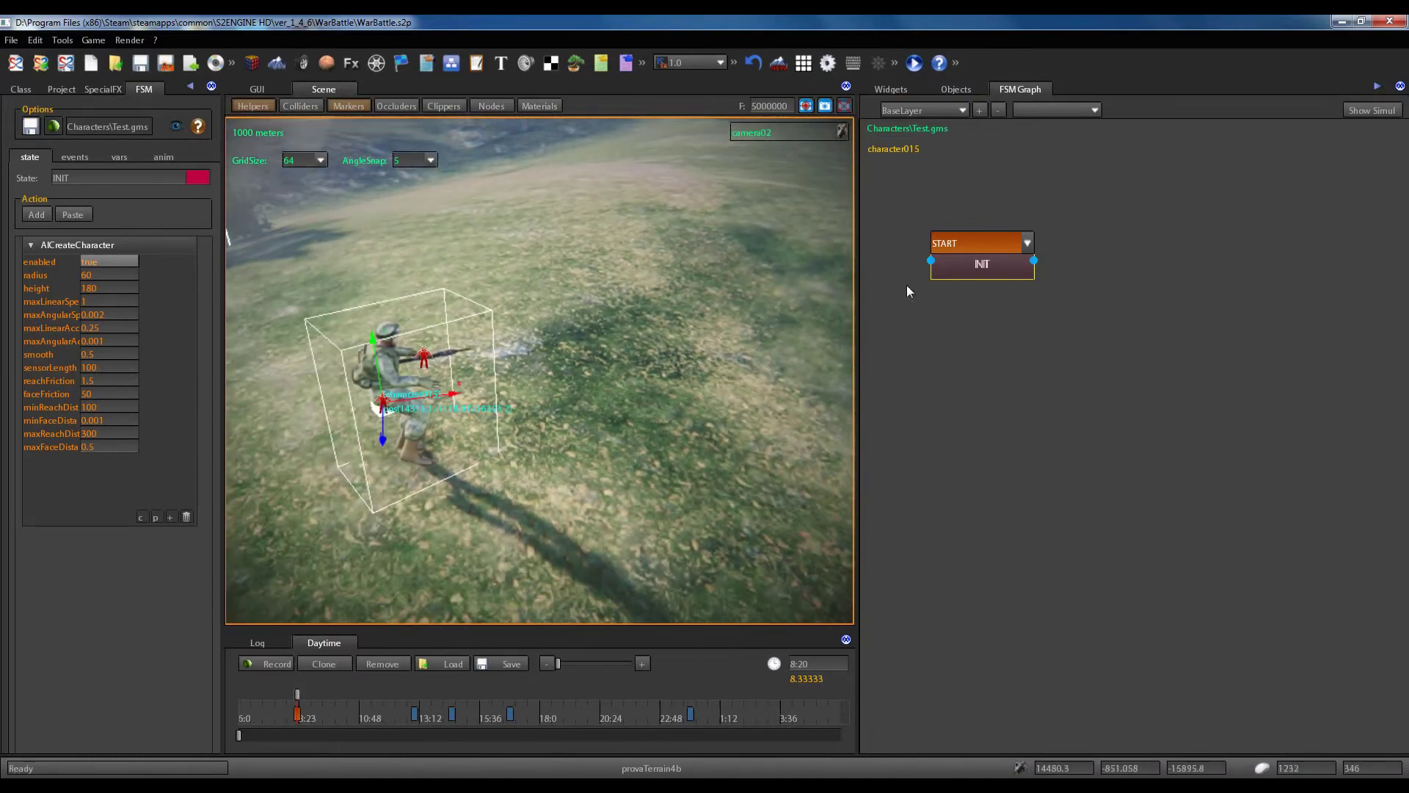
pyautogui.moveTo(983, 269); pyautogui.dragTo(942, 267)
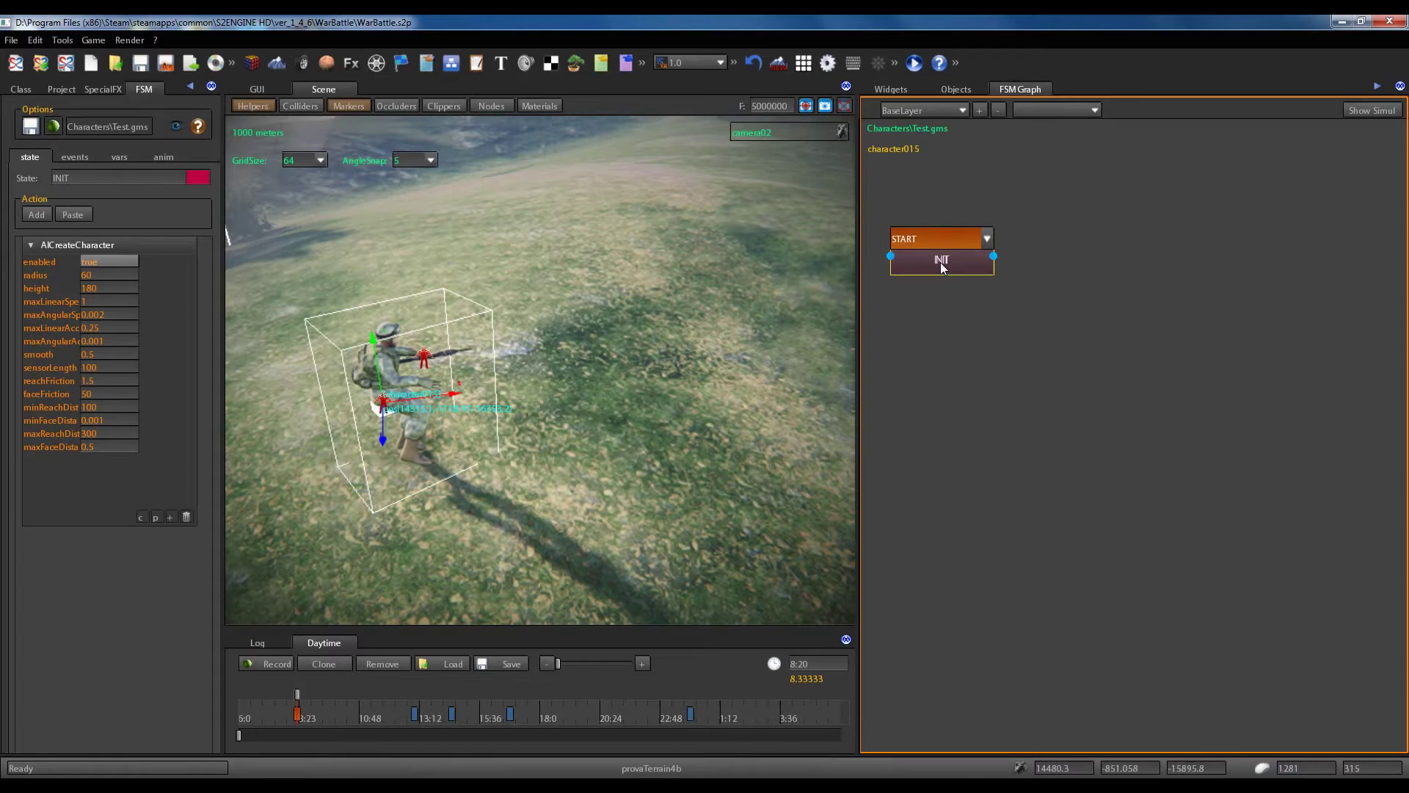
pyautogui.rightClick(943, 266)
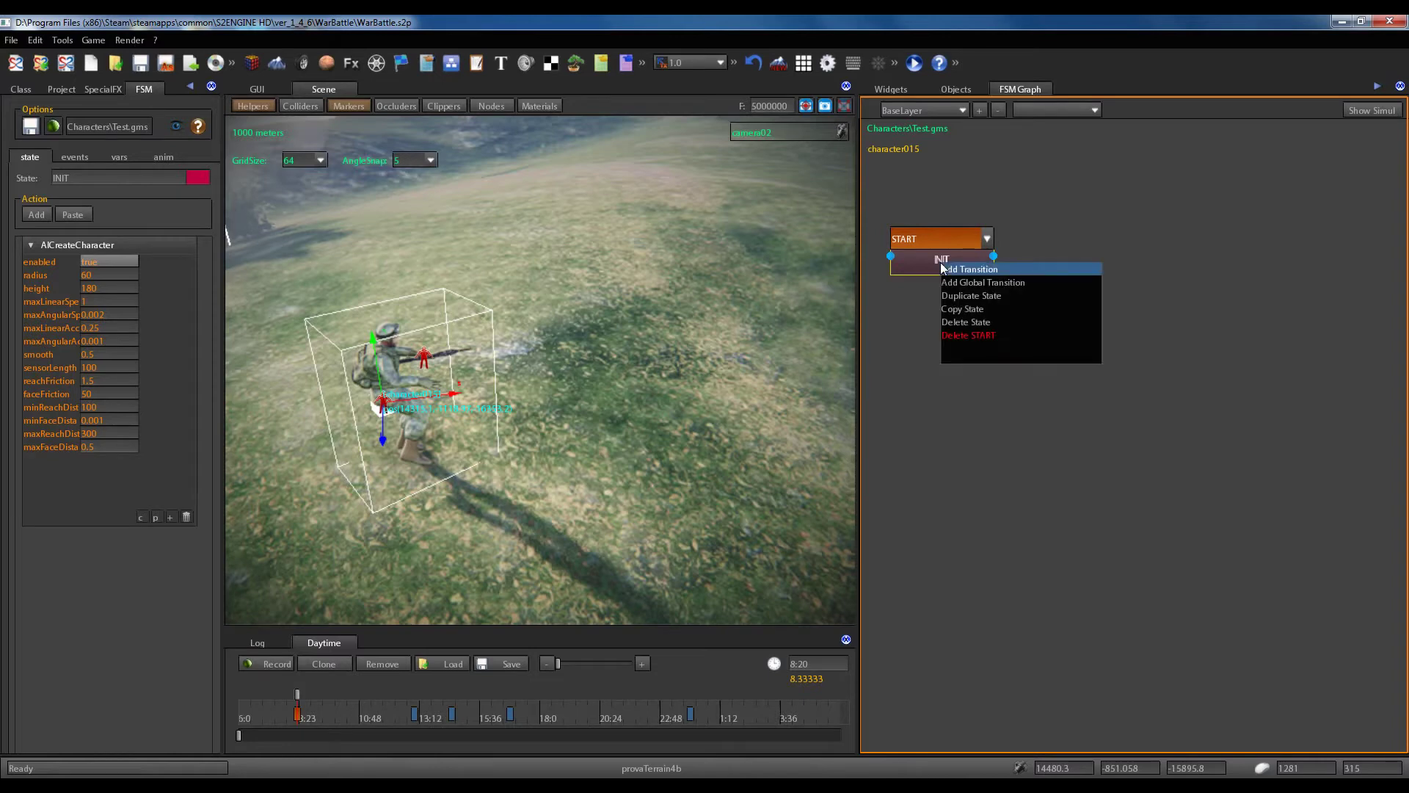
pyautogui.click(953, 269)
pyautogui.click(968, 283)
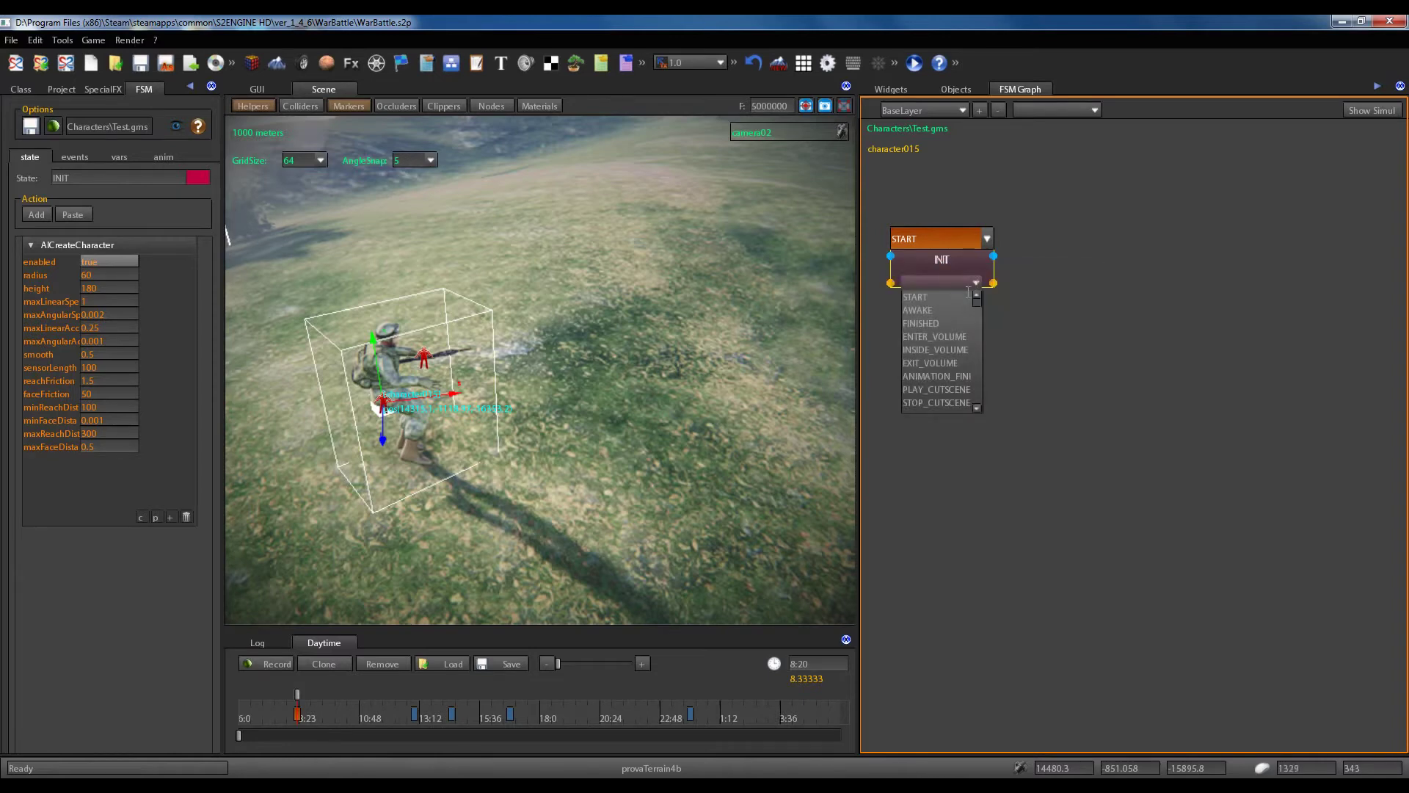
pyautogui.click(938, 321)
pyautogui.moveTo(965, 270); pyautogui.dragTo(950, 261)
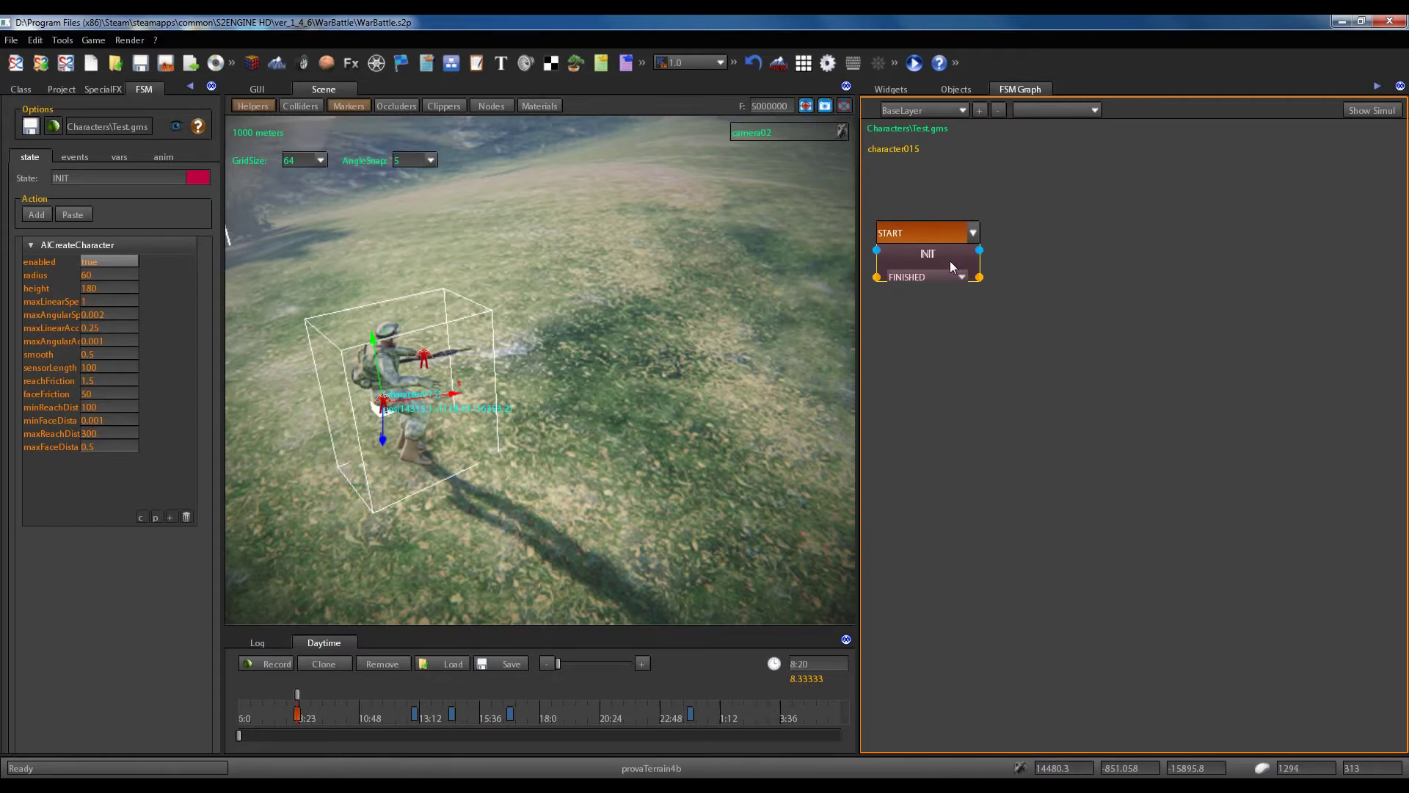
# Add a new state beside INIT in the FSM graph and name it WALK.
pyautogui.rightClick(1079, 288)
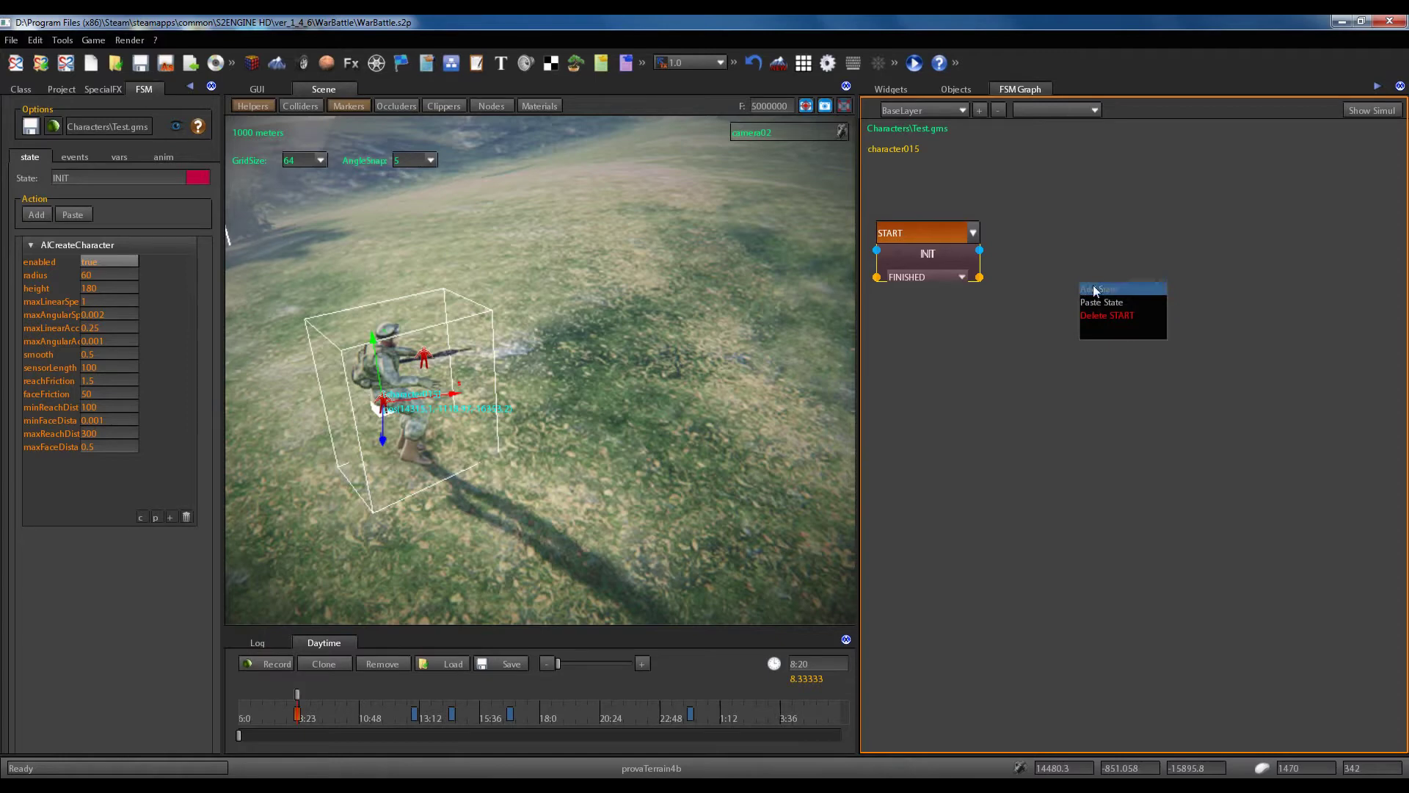
pyautogui.click(1101, 302)
pyautogui.click(132, 180)
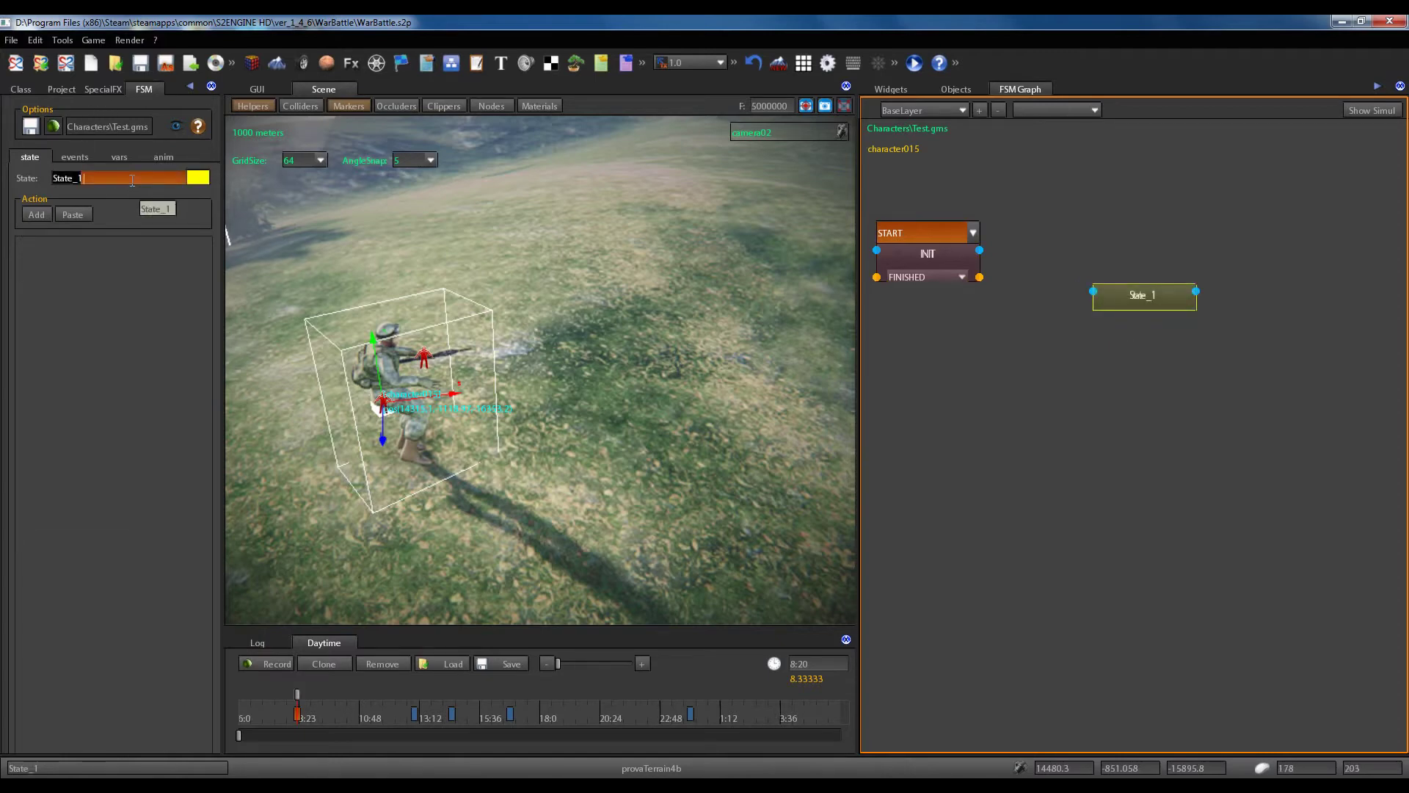
pyautogui.write('WALK')
pyautogui.press('Return')
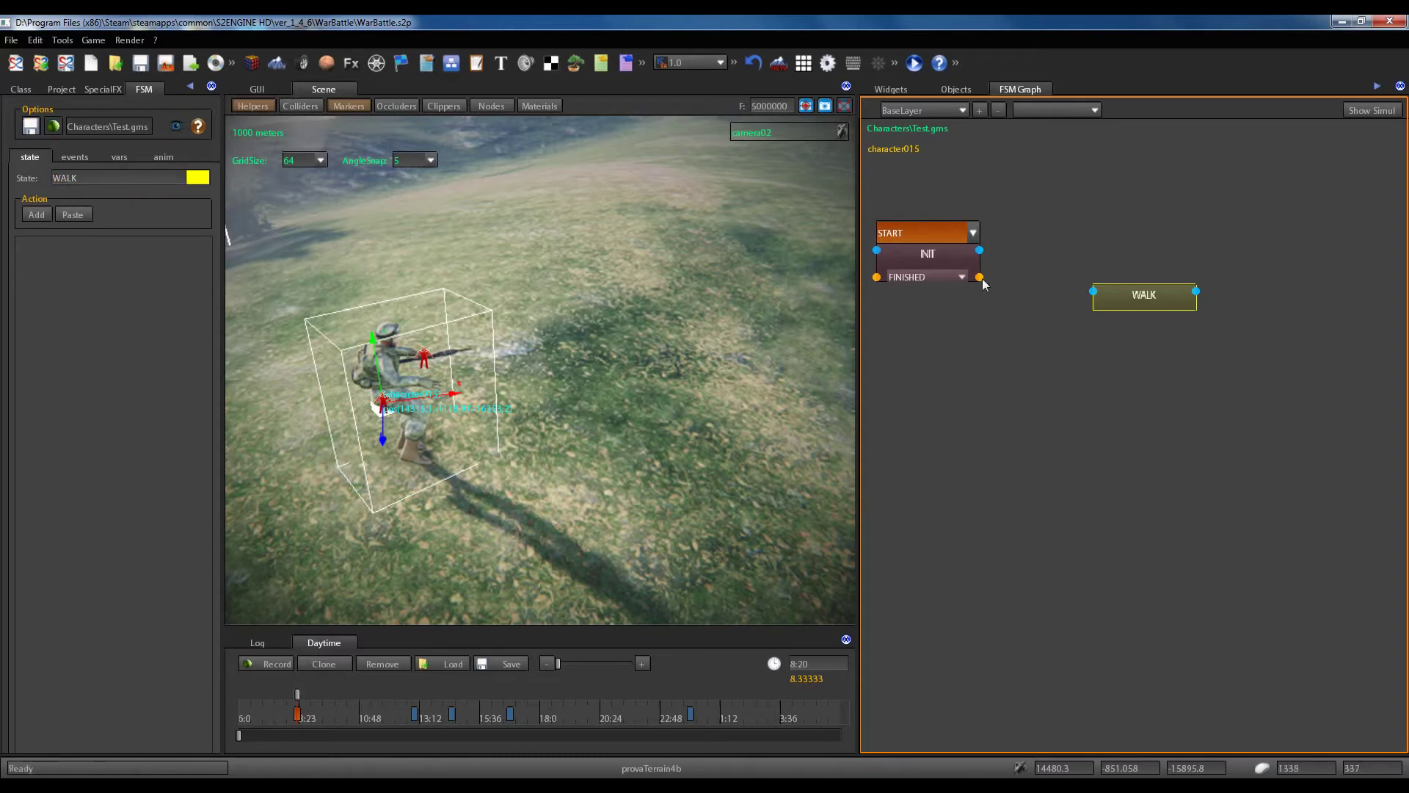
# Connect INIT's FINISHED transition to the WALK state and arrange WALK below INIT.
pyautogui.moveTo(980, 277); pyautogui.dragTo(1068, 303)
pyautogui.moveTo(1068, 306); pyautogui.dragTo(1043, 363)
pyautogui.moveTo(956, 264); pyautogui.dragTo(1022, 245)
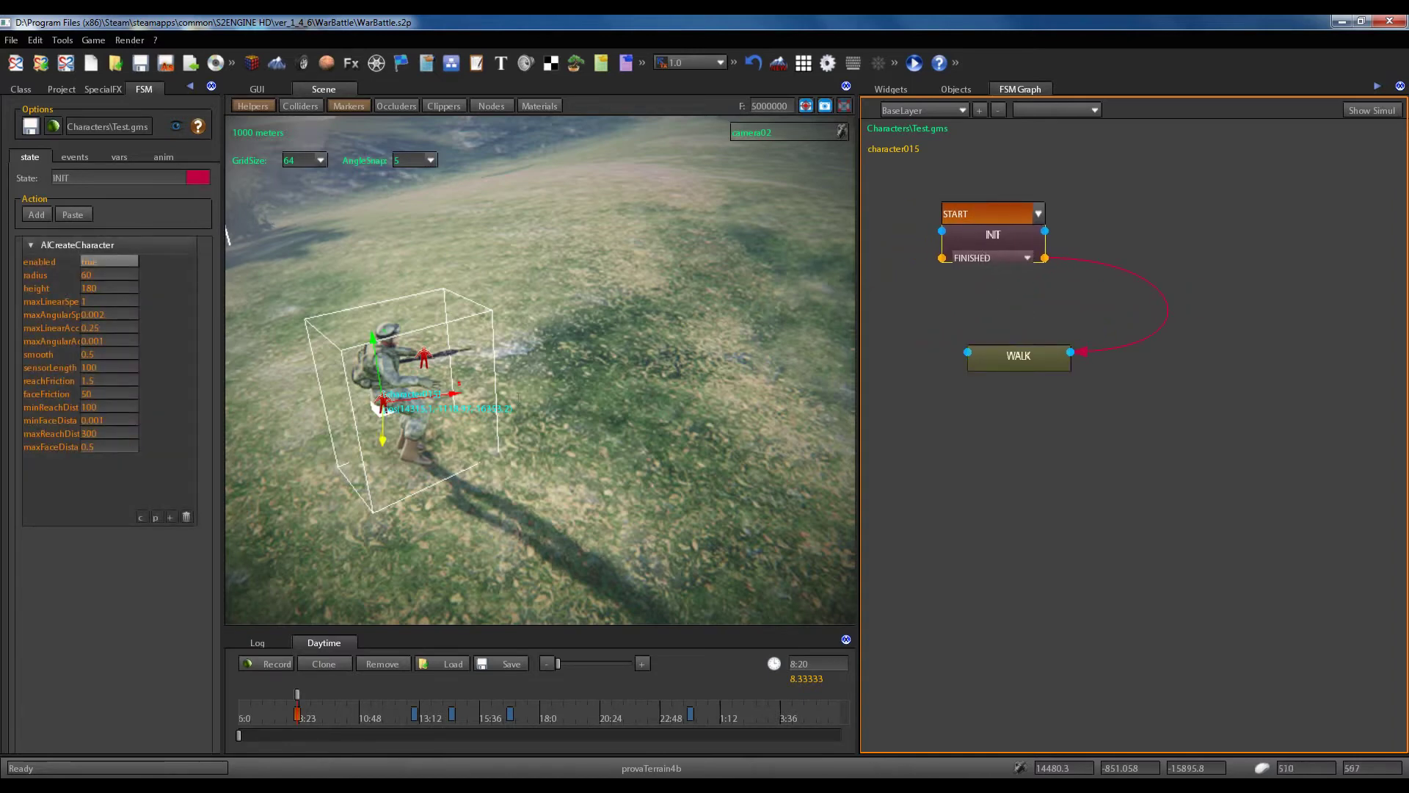
# Rename the WALK state to IDLE and reposition it slightly below INIT.
pyautogui.click(984, 362)
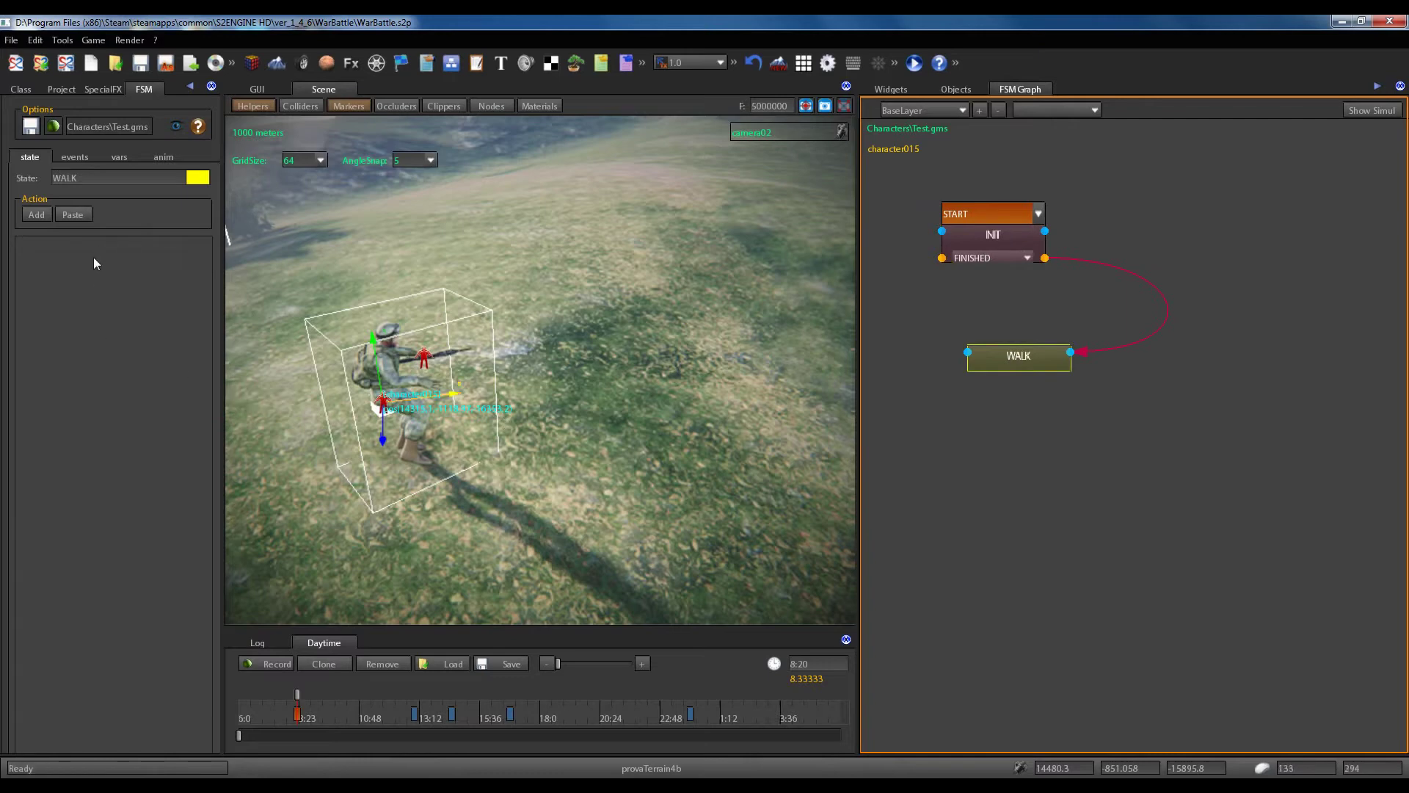
pyautogui.moveTo(1016, 358); pyautogui.dragTo(1017, 368)
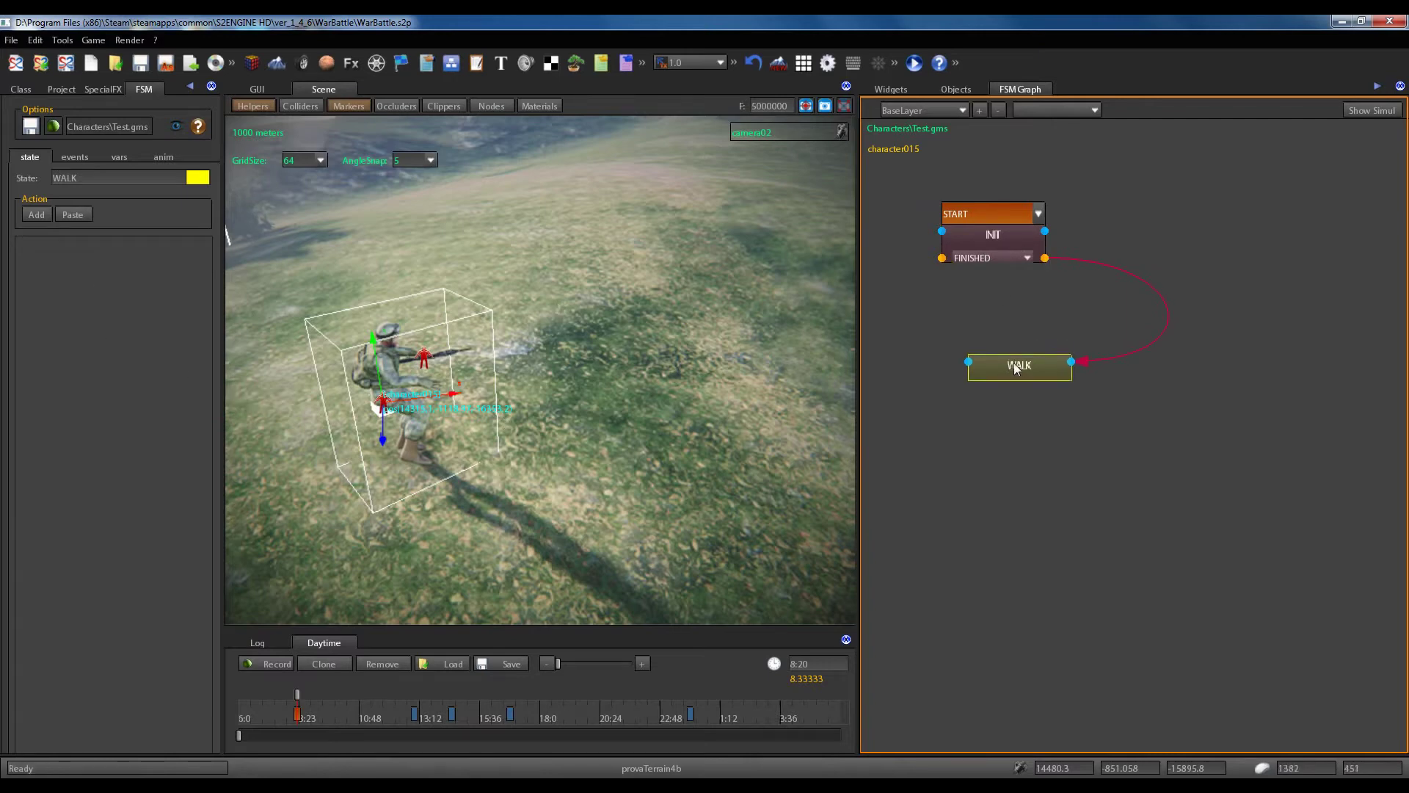
pyautogui.click(137, 176)
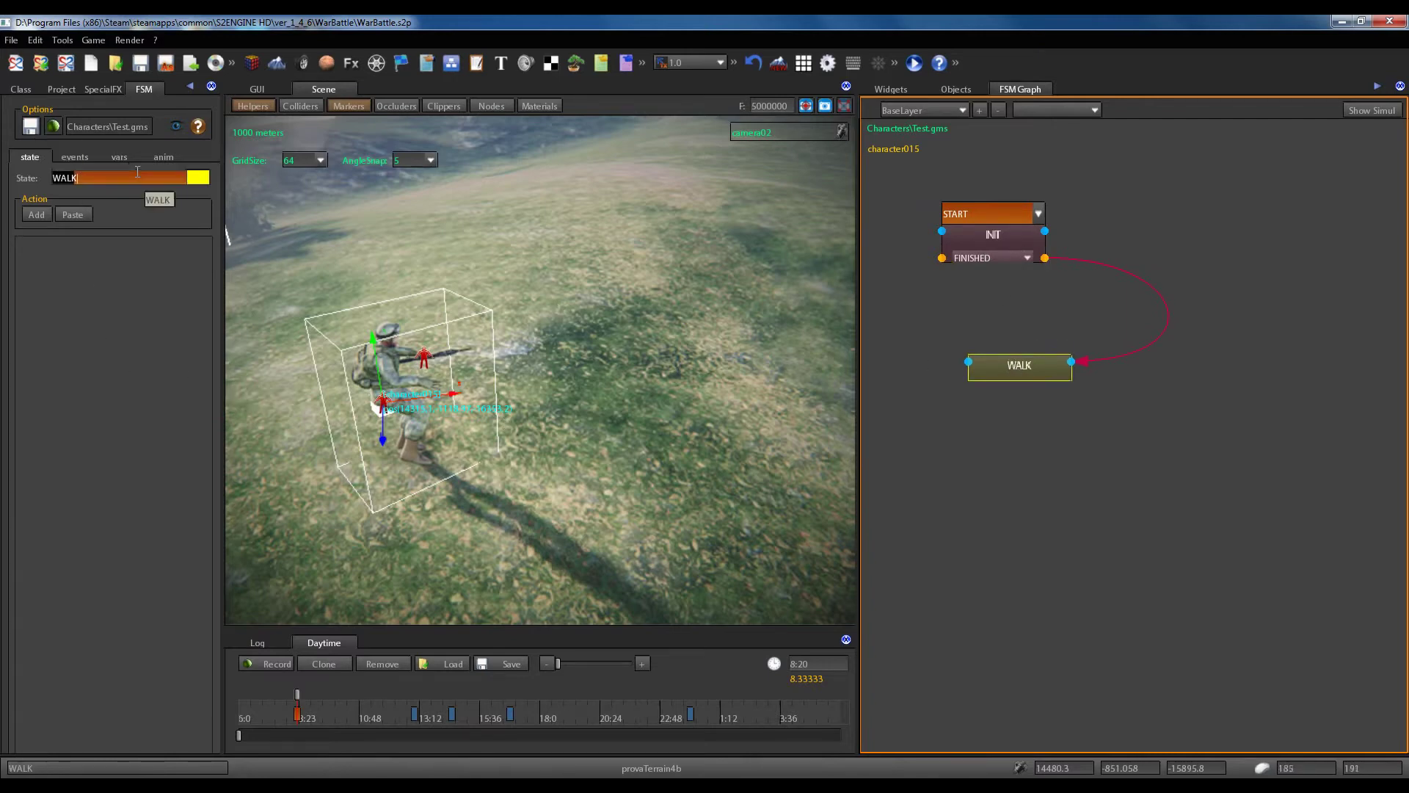
pyautogui.write('IDLE')
pyautogui.press('Return')
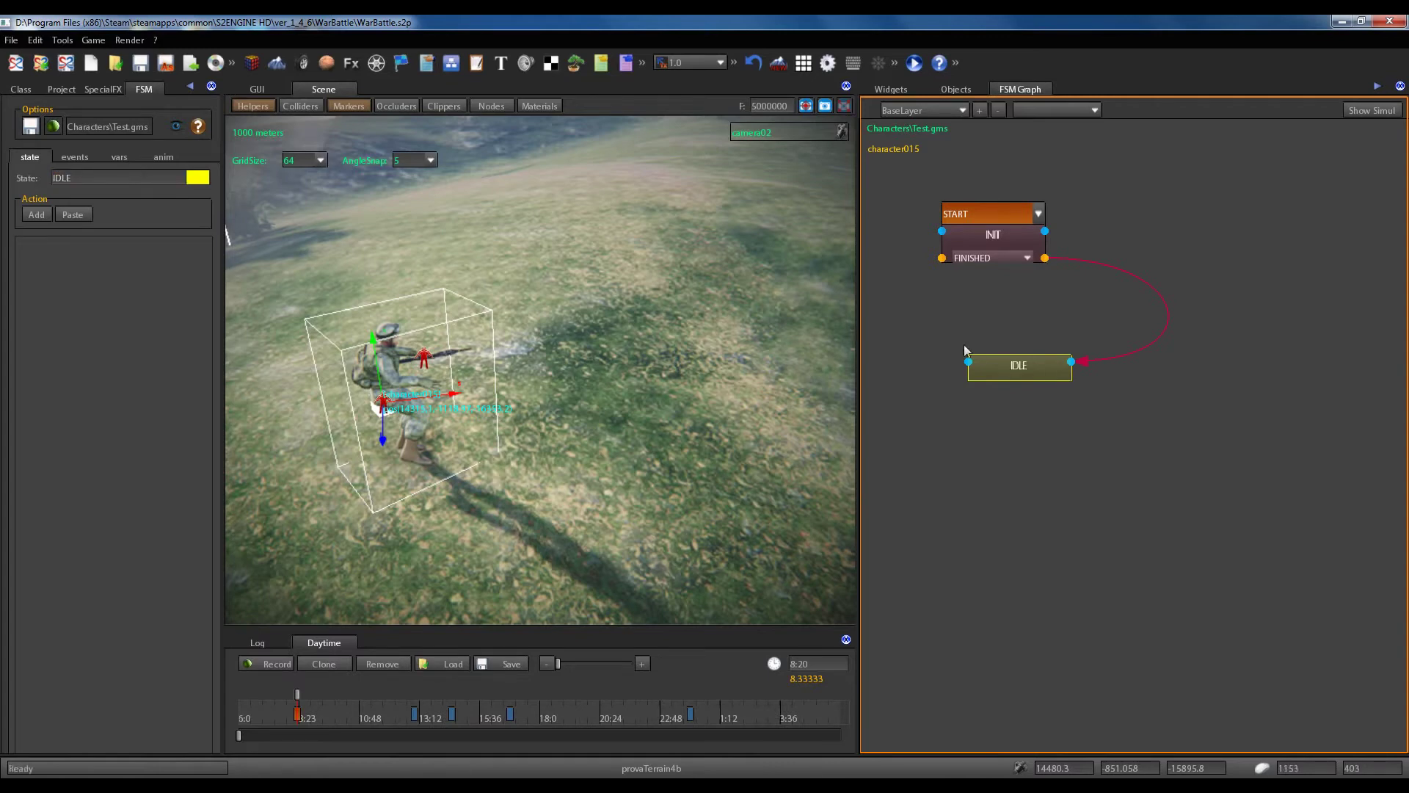
pyautogui.moveTo(998, 367); pyautogui.dragTo(974, 377)
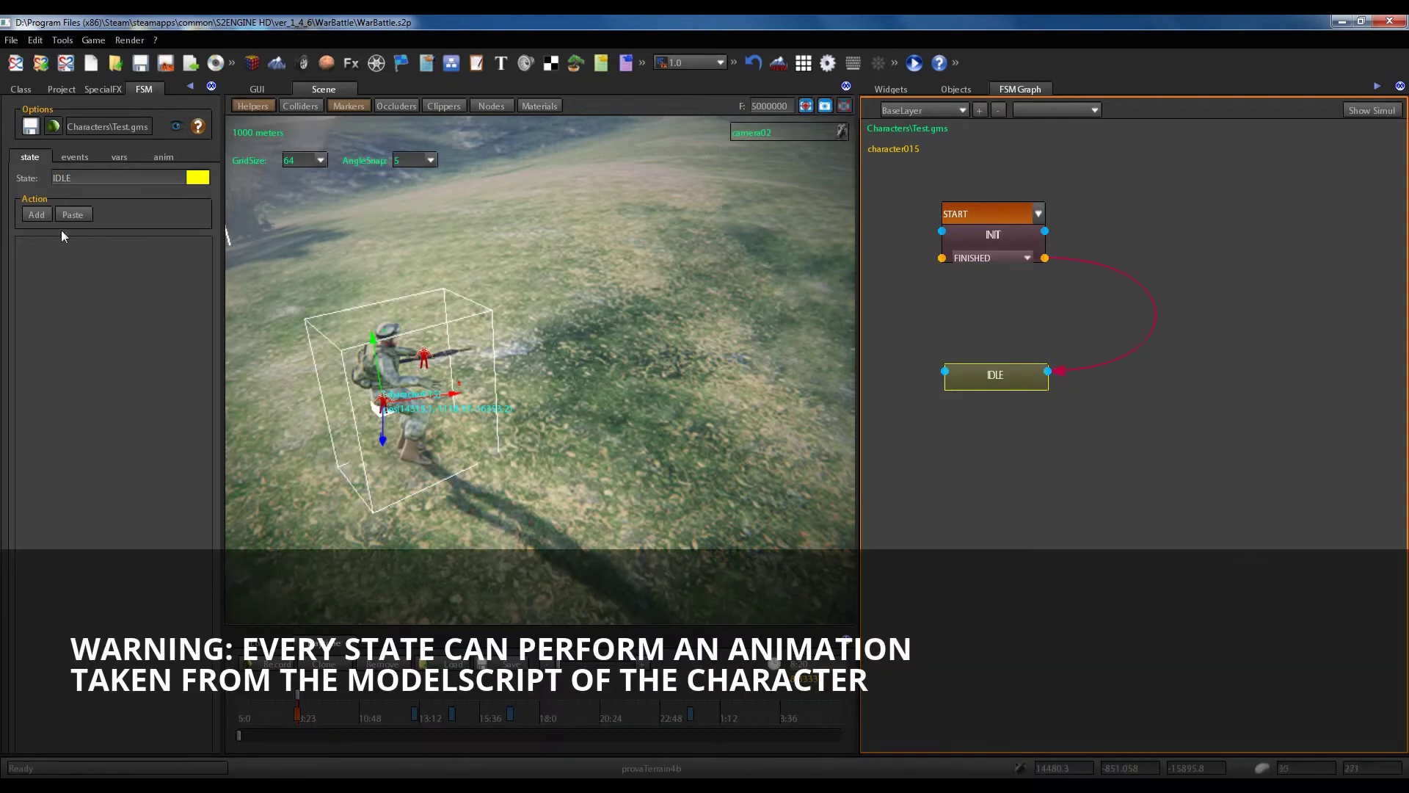
# Assign the standby animation to the IDLE state and apply the state machine to the soldier in the scene.
pyautogui.click(164, 157)
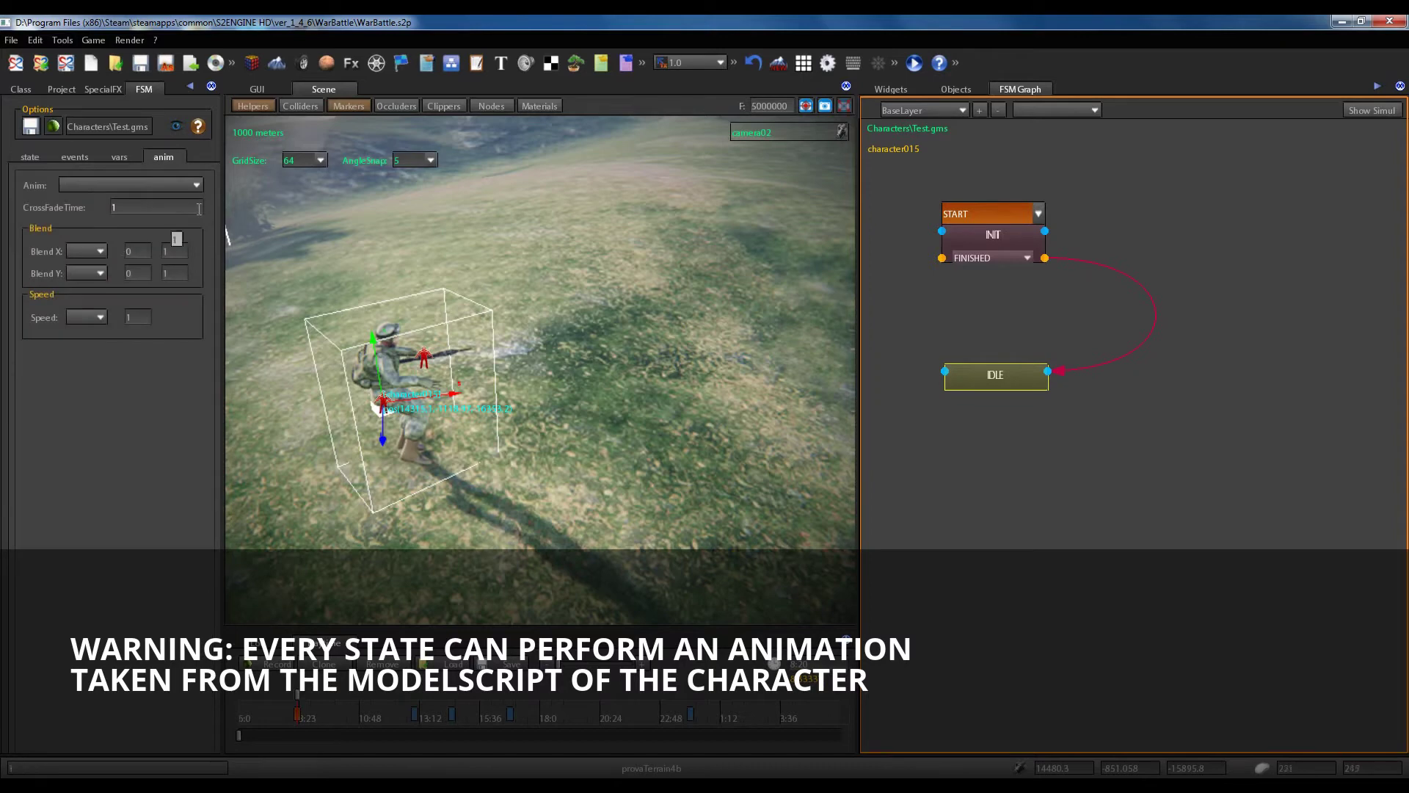
pyautogui.click(196, 186)
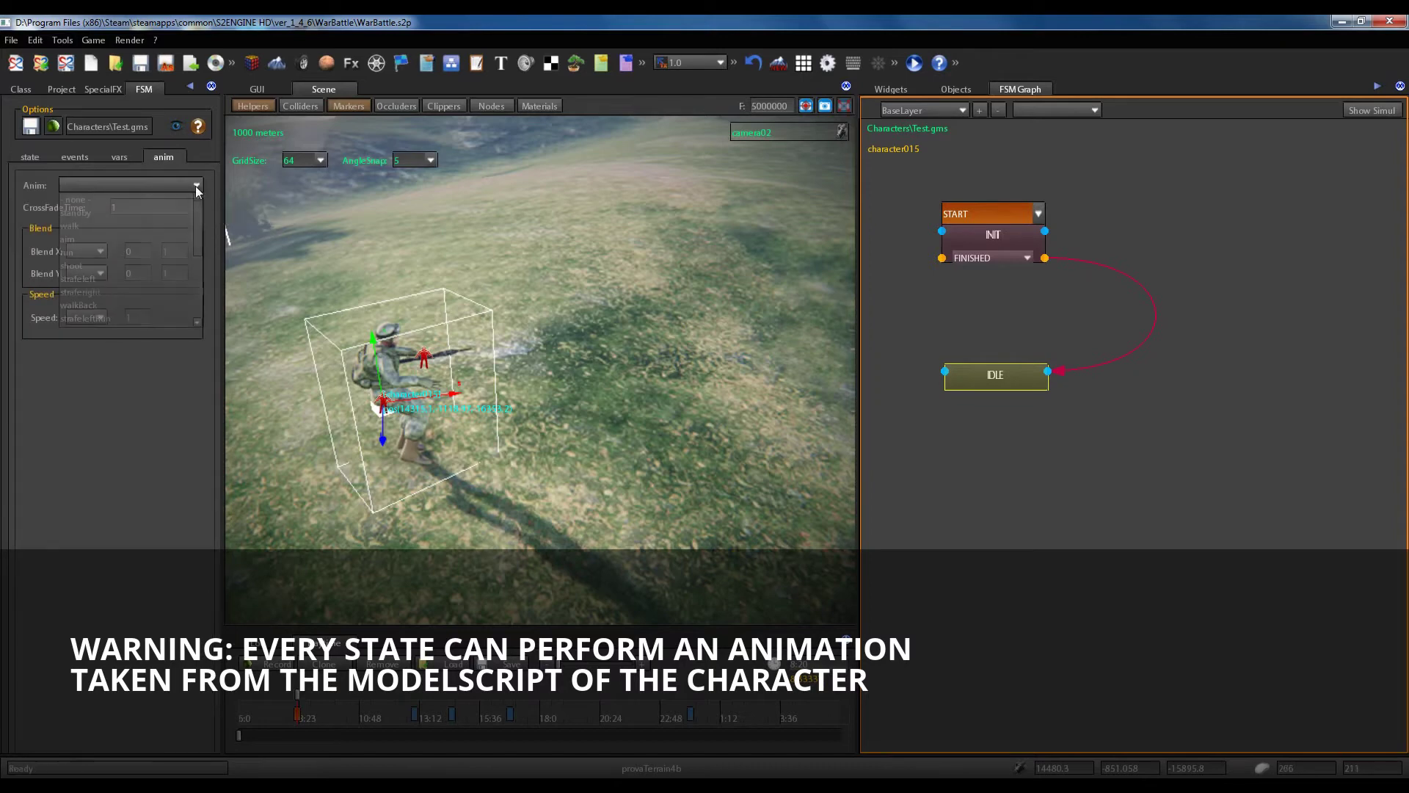
pyautogui.click(114, 212)
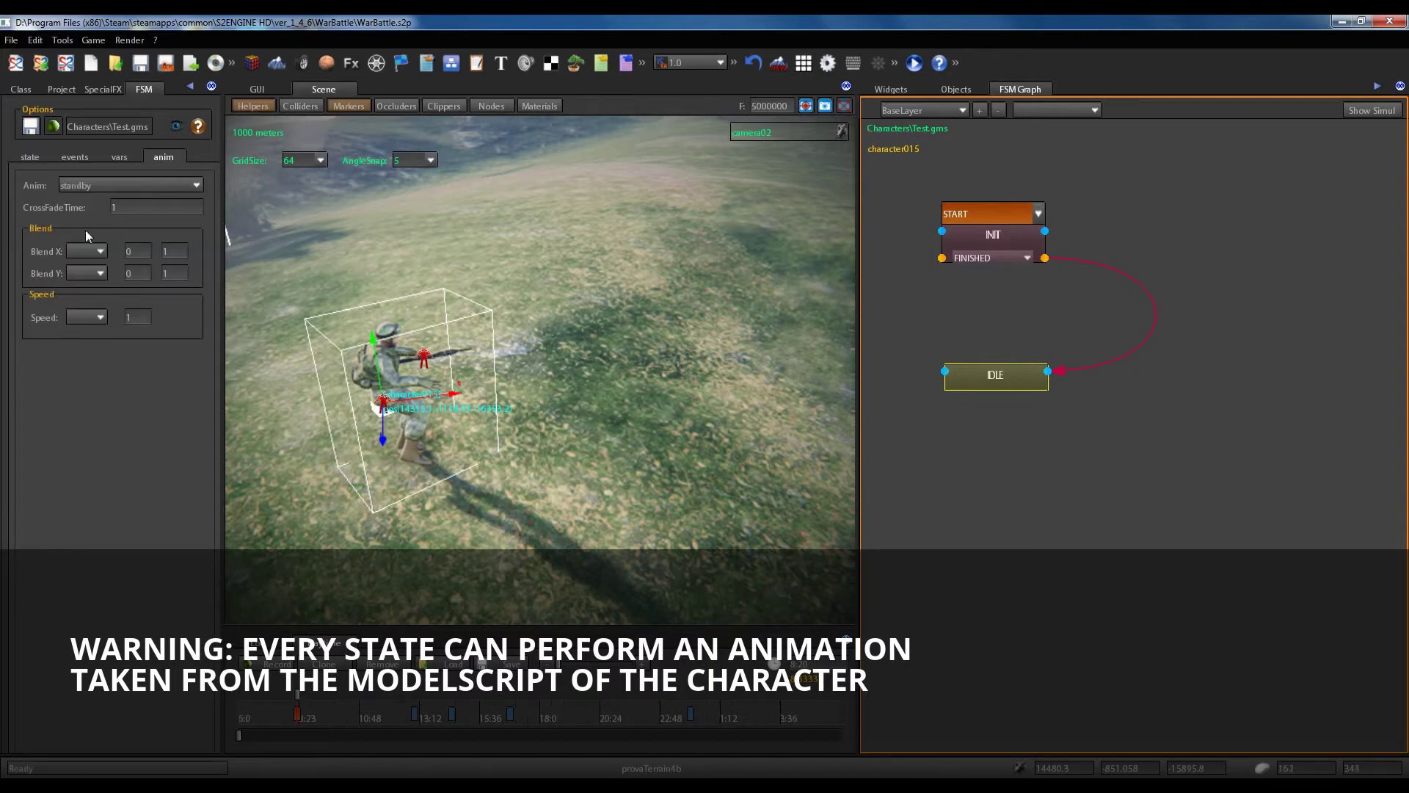
pyautogui.click(54, 128)
pyautogui.click(597, 394)
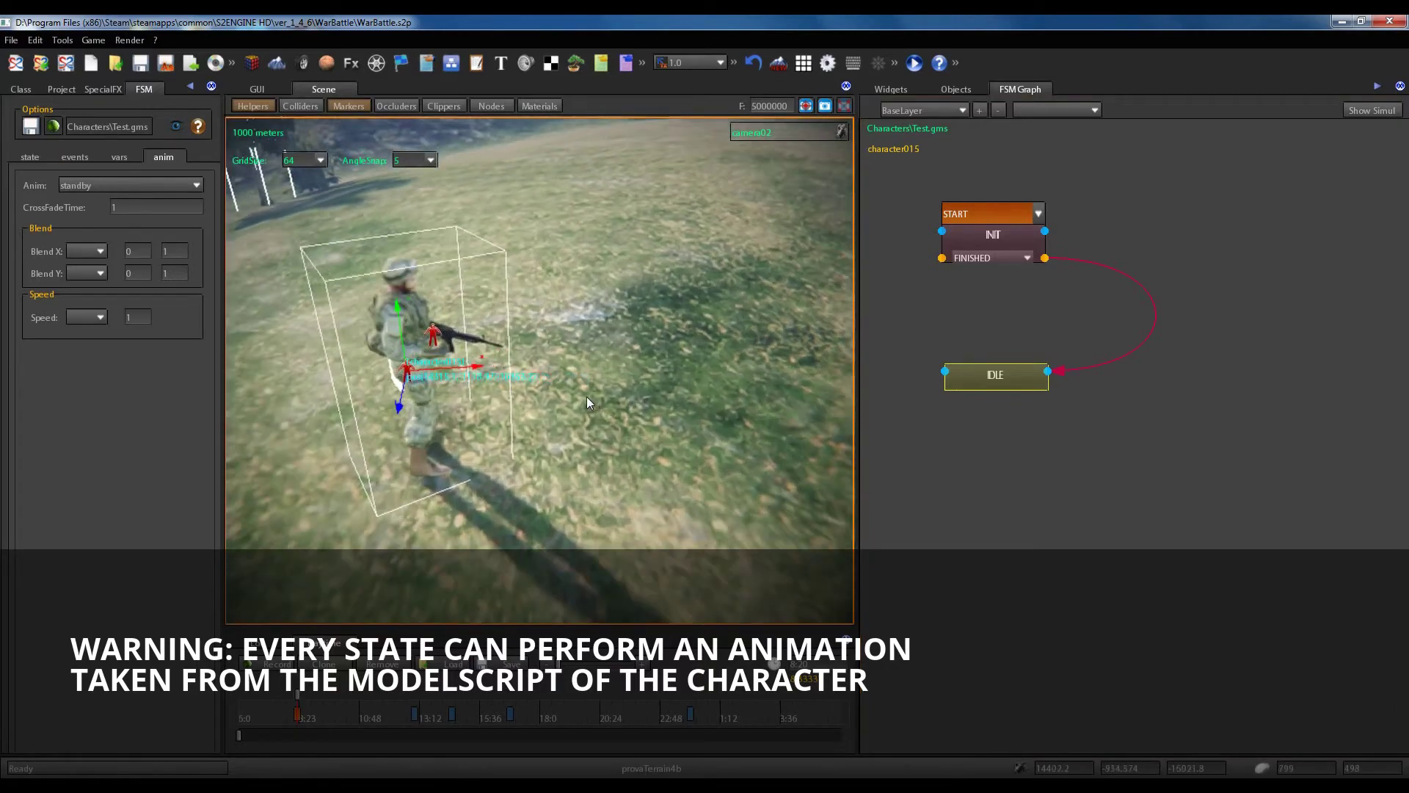
# Turn on the simulation flow display for the soldier's state machine in the FSM graph.
pyautogui.scroll(3, 587, 397)
pyautogui.moveTo(588, 398); pyautogui.dragTo(633, 389, button='middle')
pyautogui.scroll(-2, 516, 378)
pyautogui.scroll(-2, 638, 392)
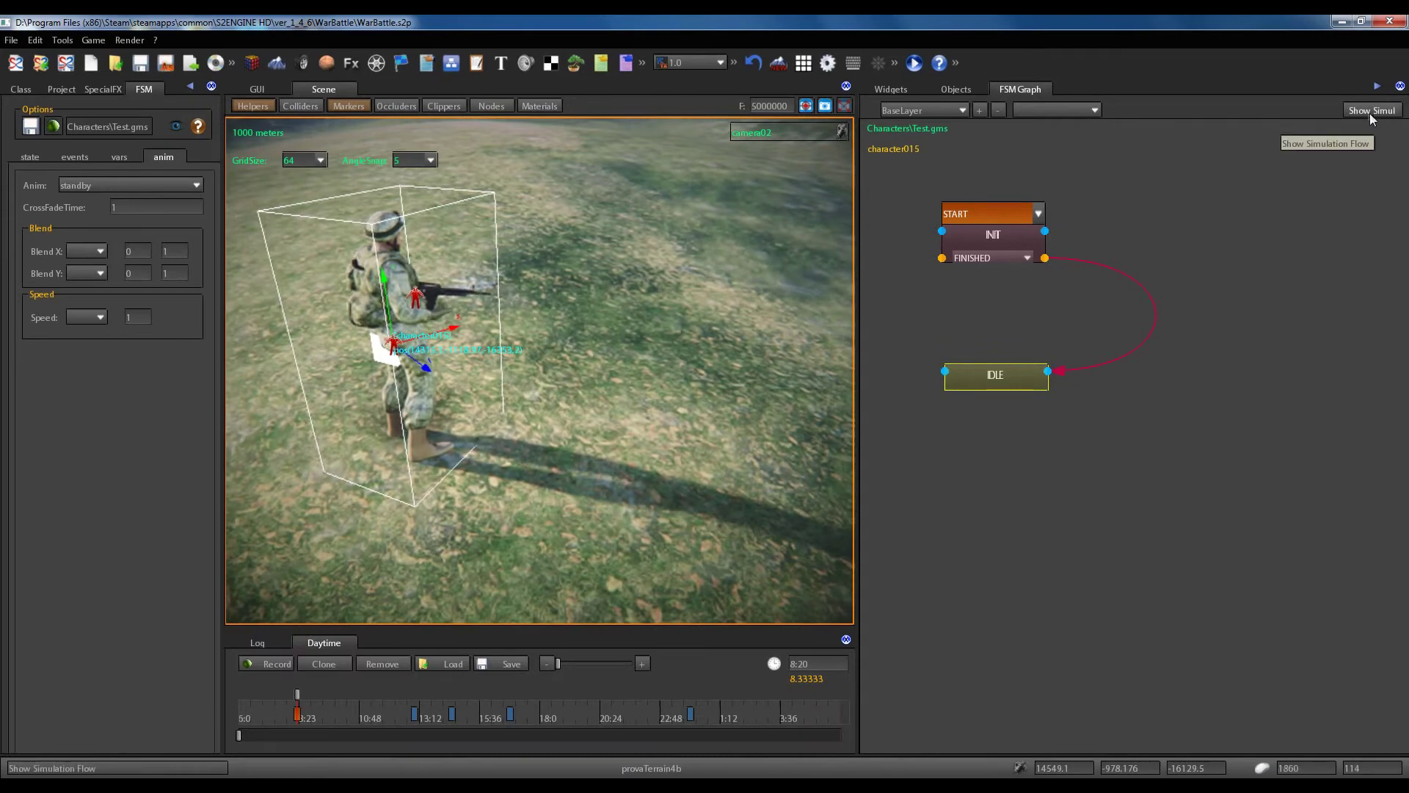
pyautogui.click(1369, 111)
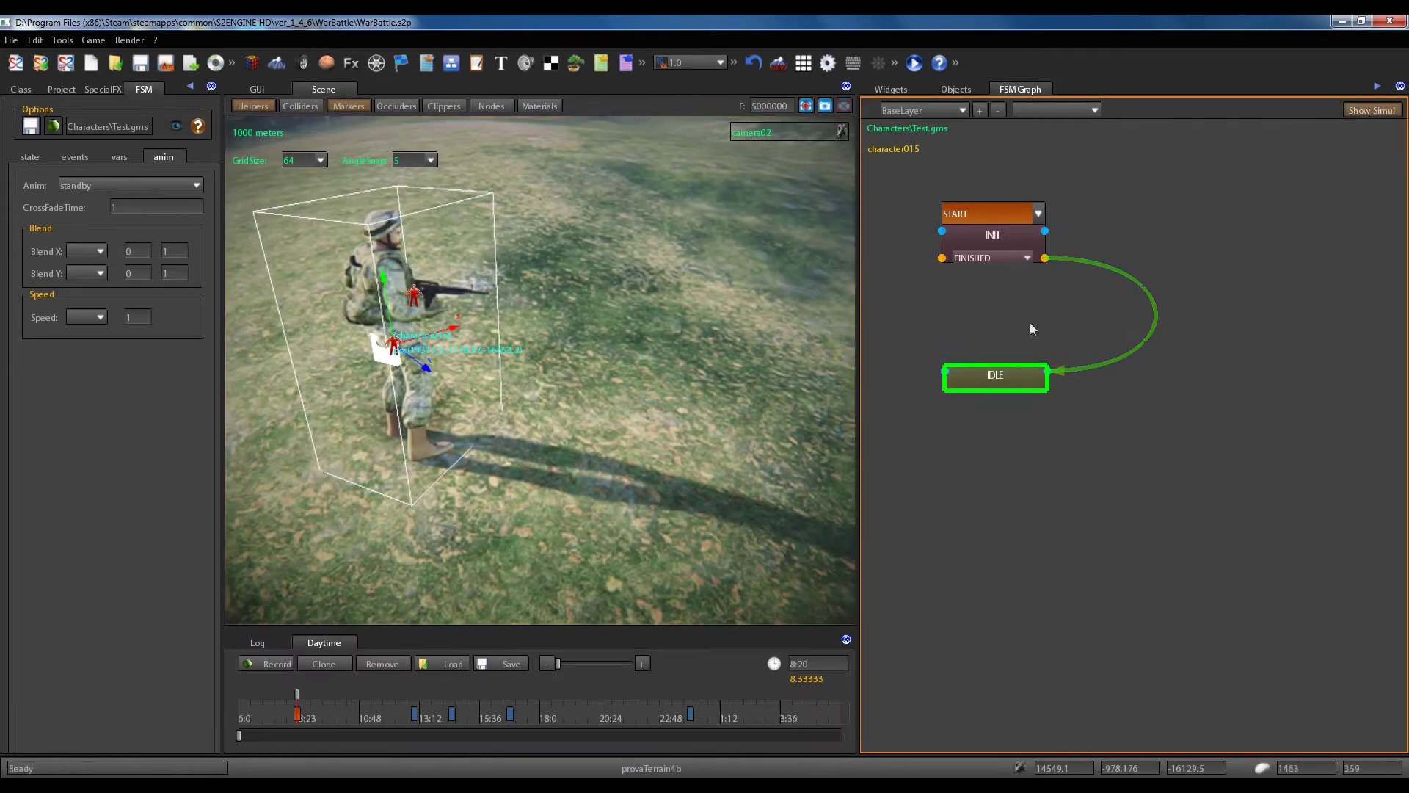
# Rearrange the graph so INIT sits higher and IDLE lies below it, slightly offset to the right.
pyautogui.moveTo(1006, 376)
pyautogui.mouseDown()
pyautogui.moveTo(1183, 356)
pyautogui.moveTo(1251, 243)
pyautogui.moveTo(1003, 388)
pyautogui.mouseUp()
pyautogui.moveTo(993, 241); pyautogui.dragTo(1000, 218)
pyautogui.moveTo(1006, 392); pyautogui.dragTo(1032, 339)
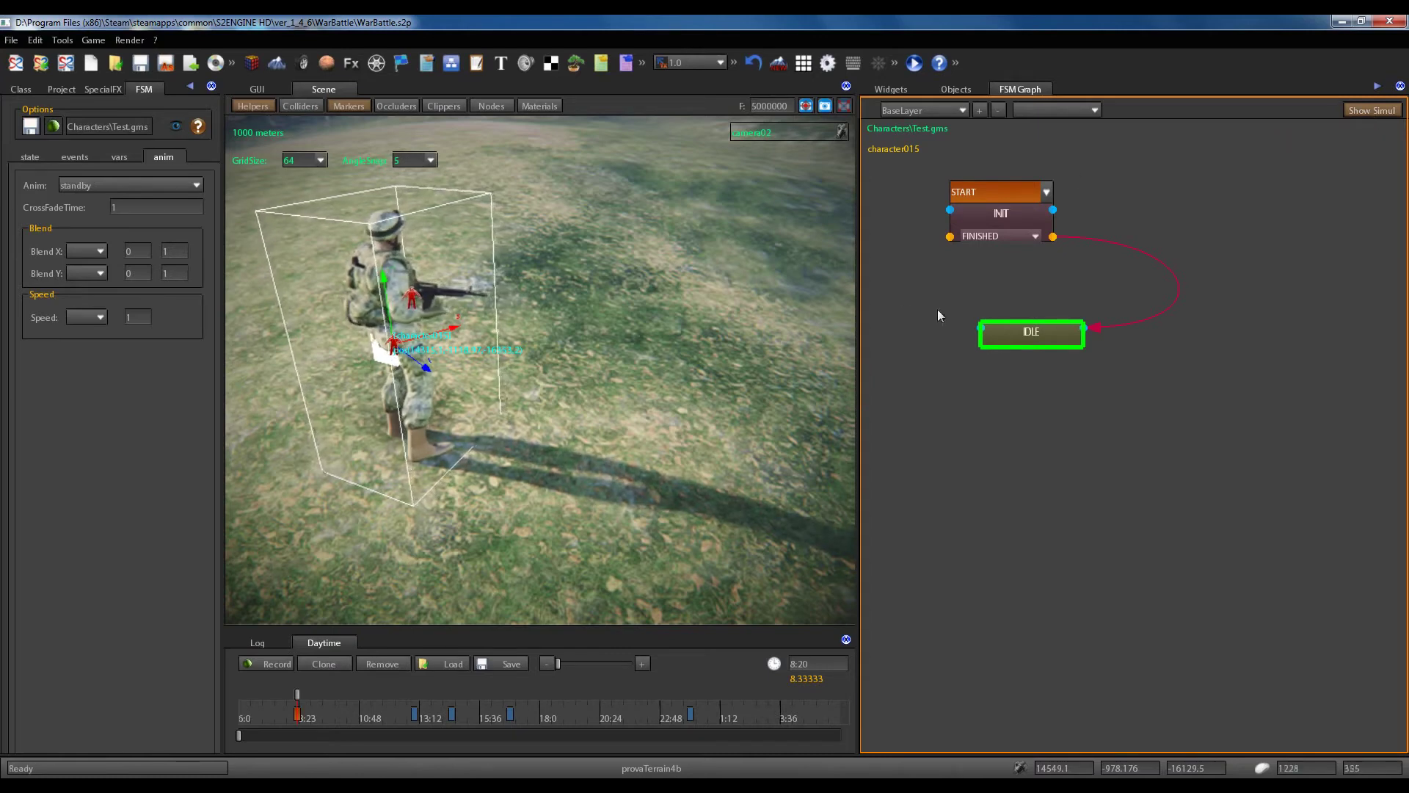
pyautogui.moveTo(989, 219); pyautogui.dragTo(964, 218)
pyautogui.moveTo(1022, 332); pyautogui.dragTo(1000, 336)
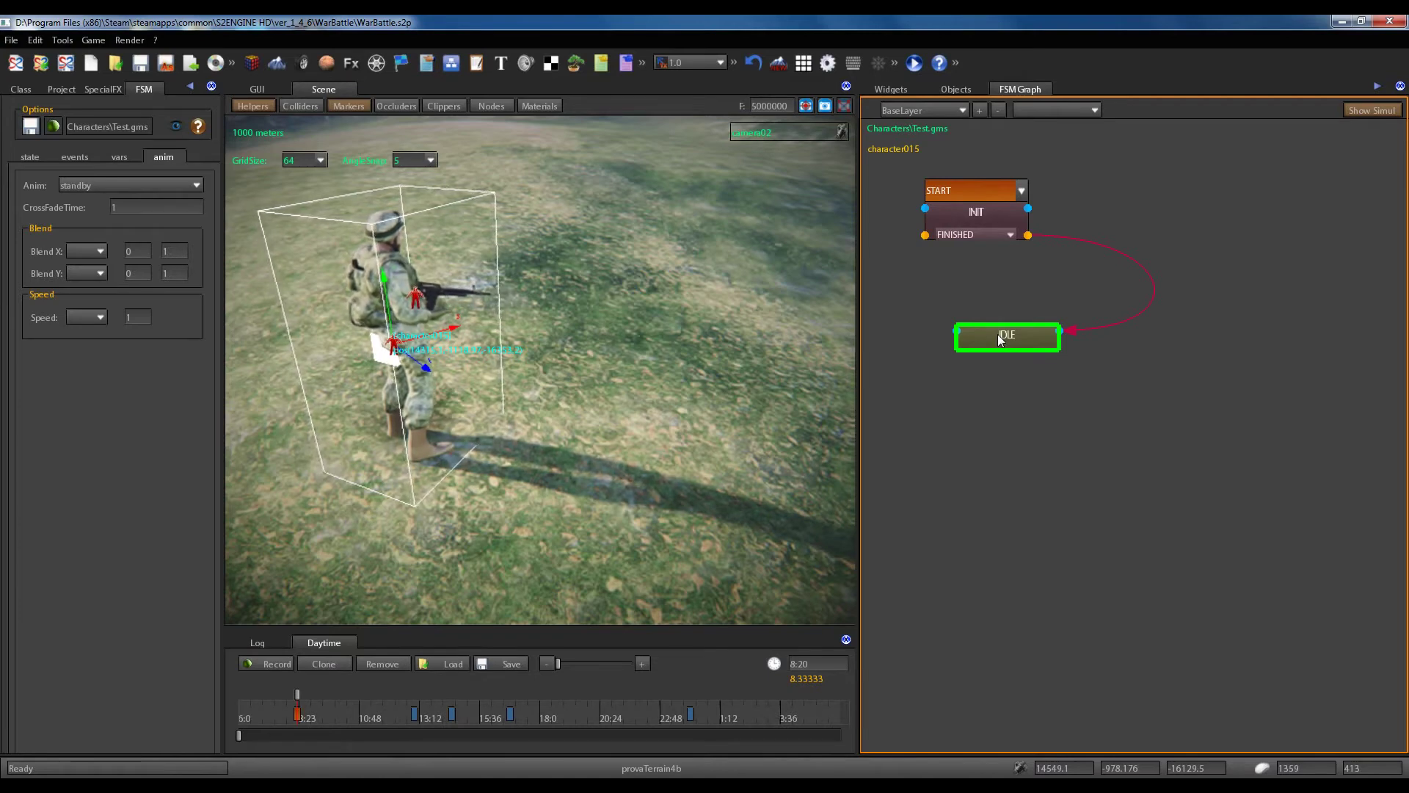
# Apply the state machine to the soldier again and save the FSM.
pyautogui.click(53, 126)
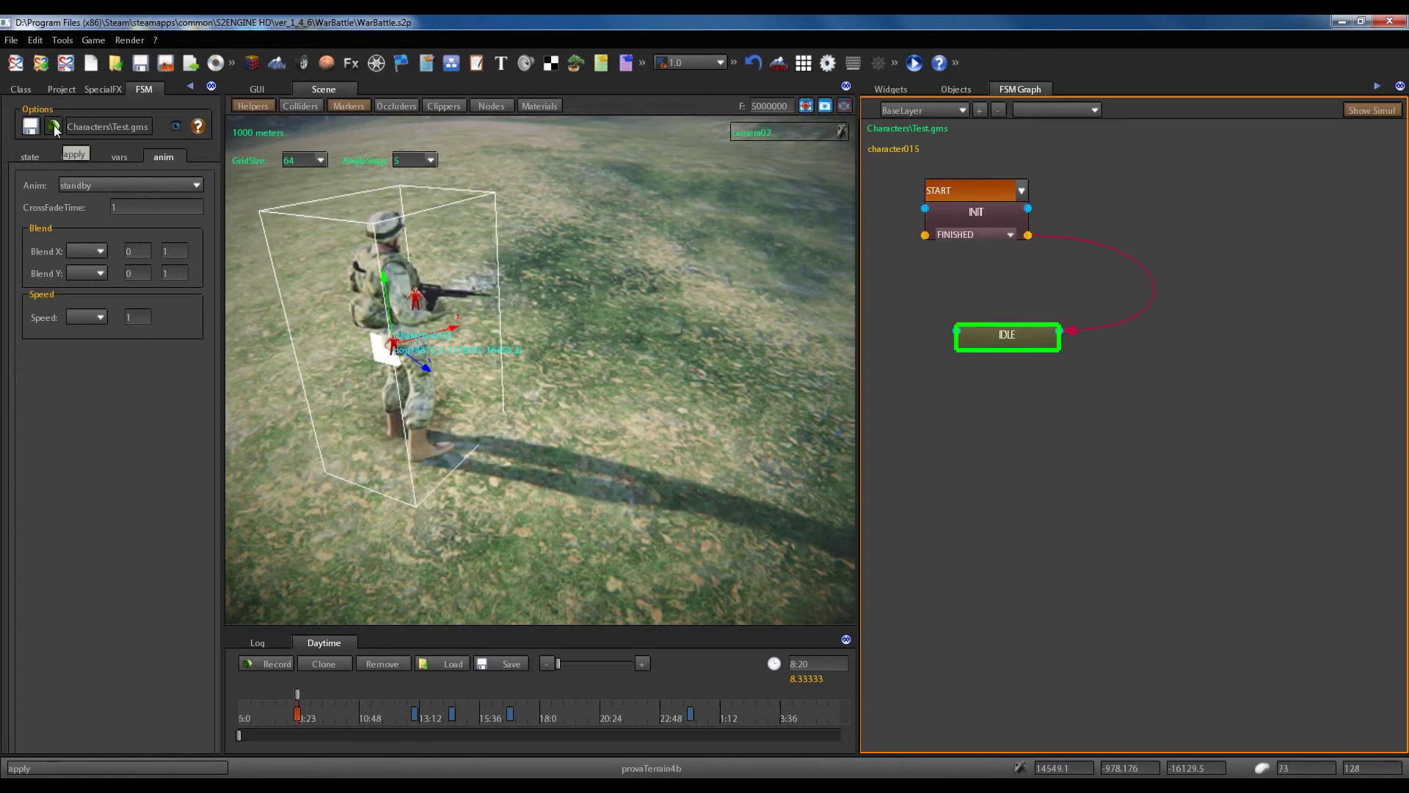
pyautogui.click(984, 217)
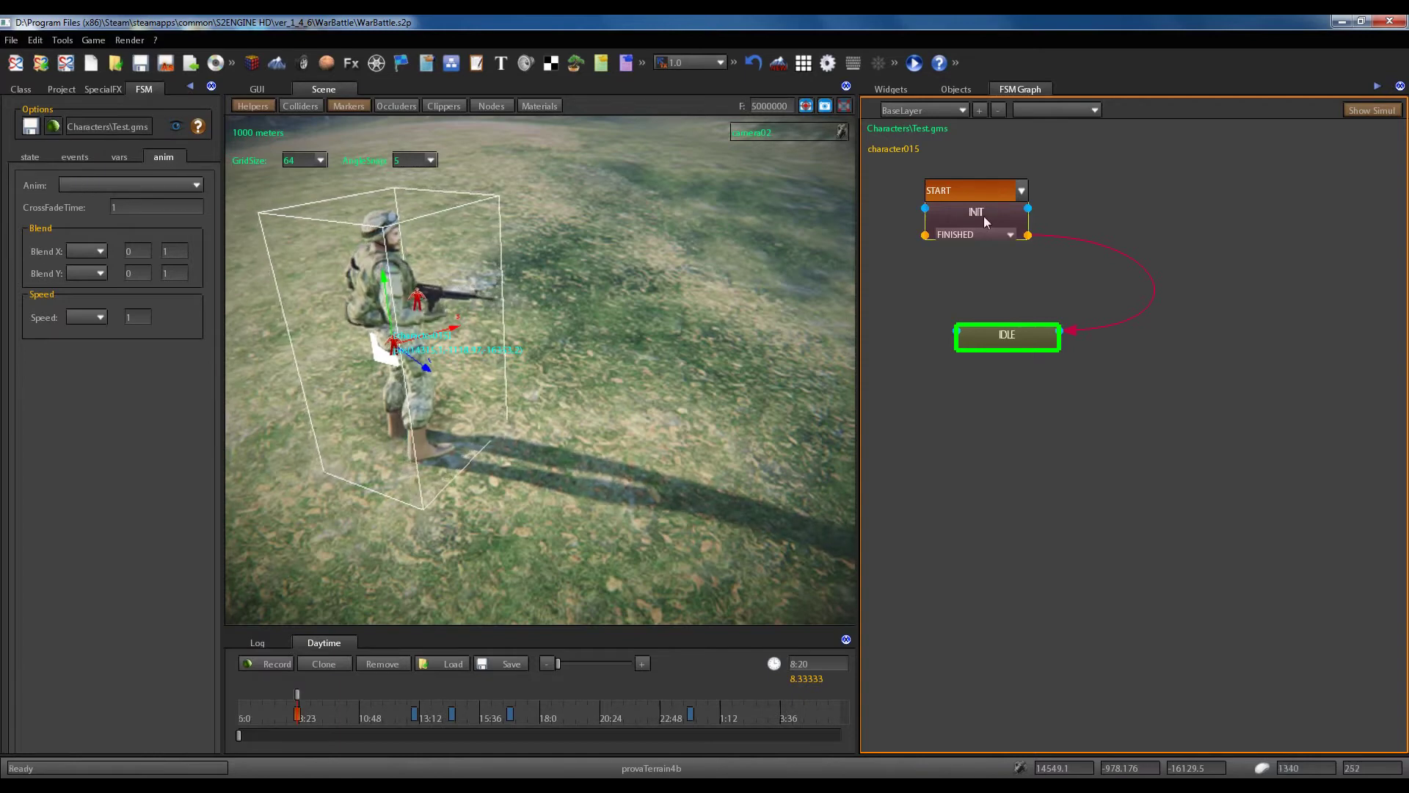
pyautogui.click(55, 126)
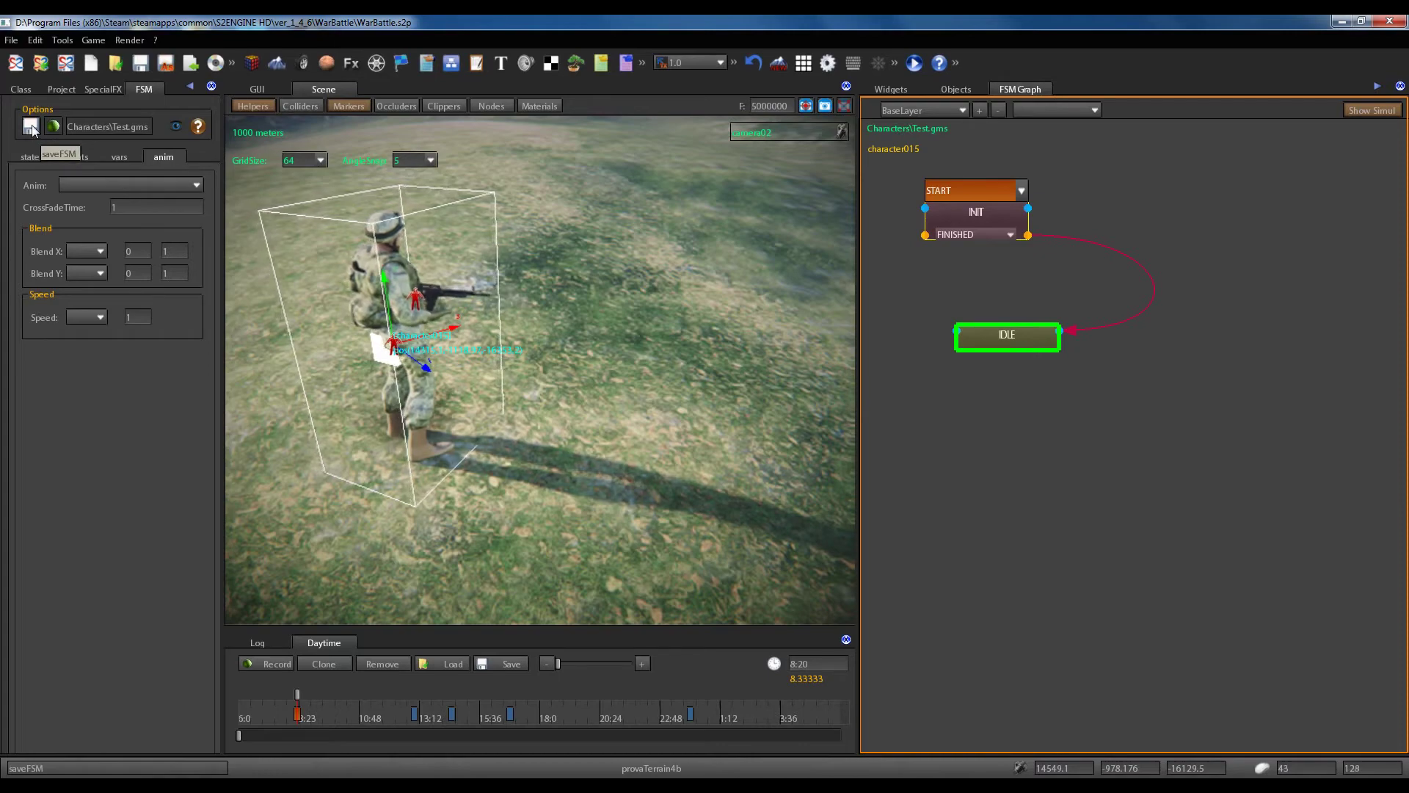
# Move IDLE to the lower right of INIT and show the IDLE state's action settings.
pyautogui.moveTo(605, 297)
pyautogui.mouseDown(button='right')
pyautogui.moveTo(547, 292)
pyautogui.moveTo(601, 306)
pyautogui.mouseUp(button='right')
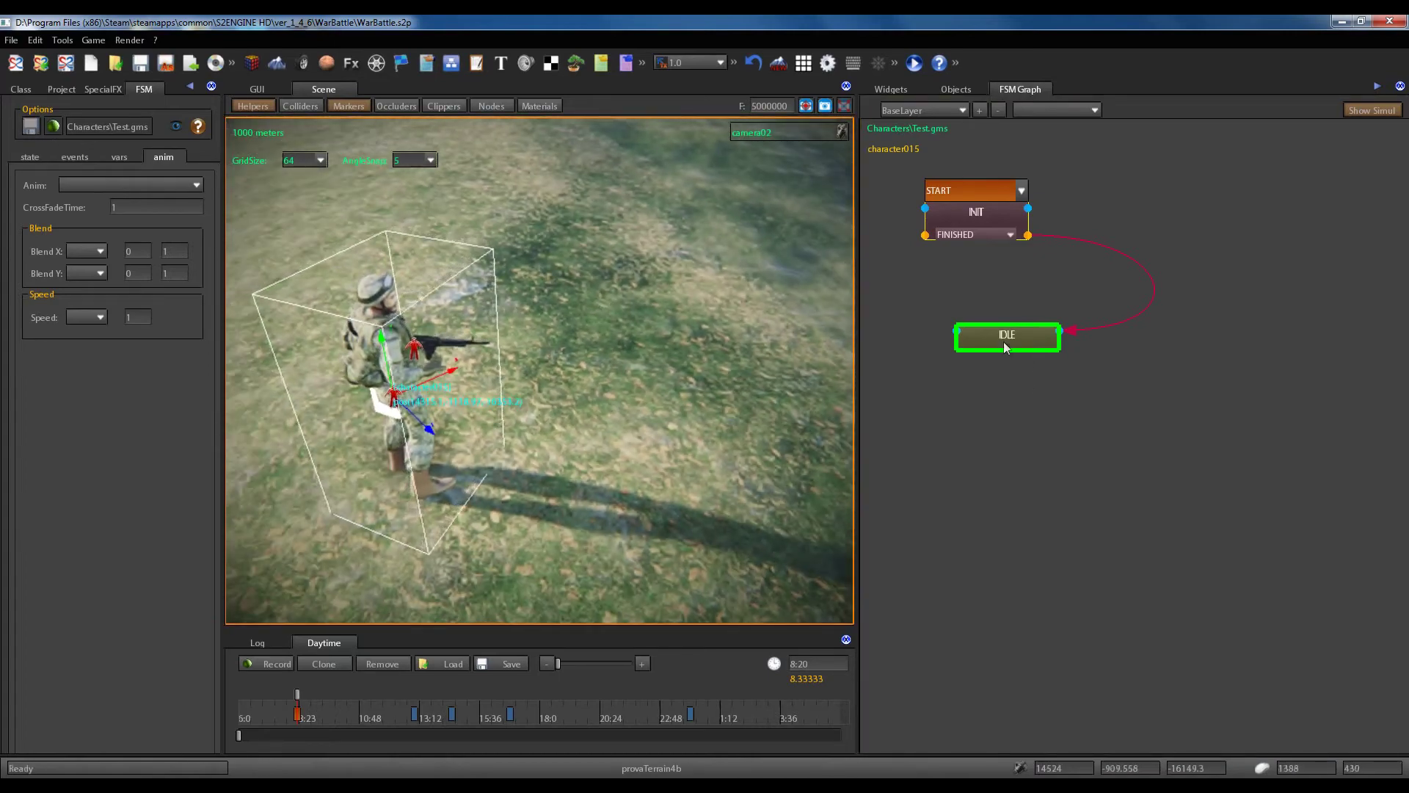
pyautogui.click(998, 336)
pyautogui.moveTo(997, 334); pyautogui.dragTo(1161, 284)
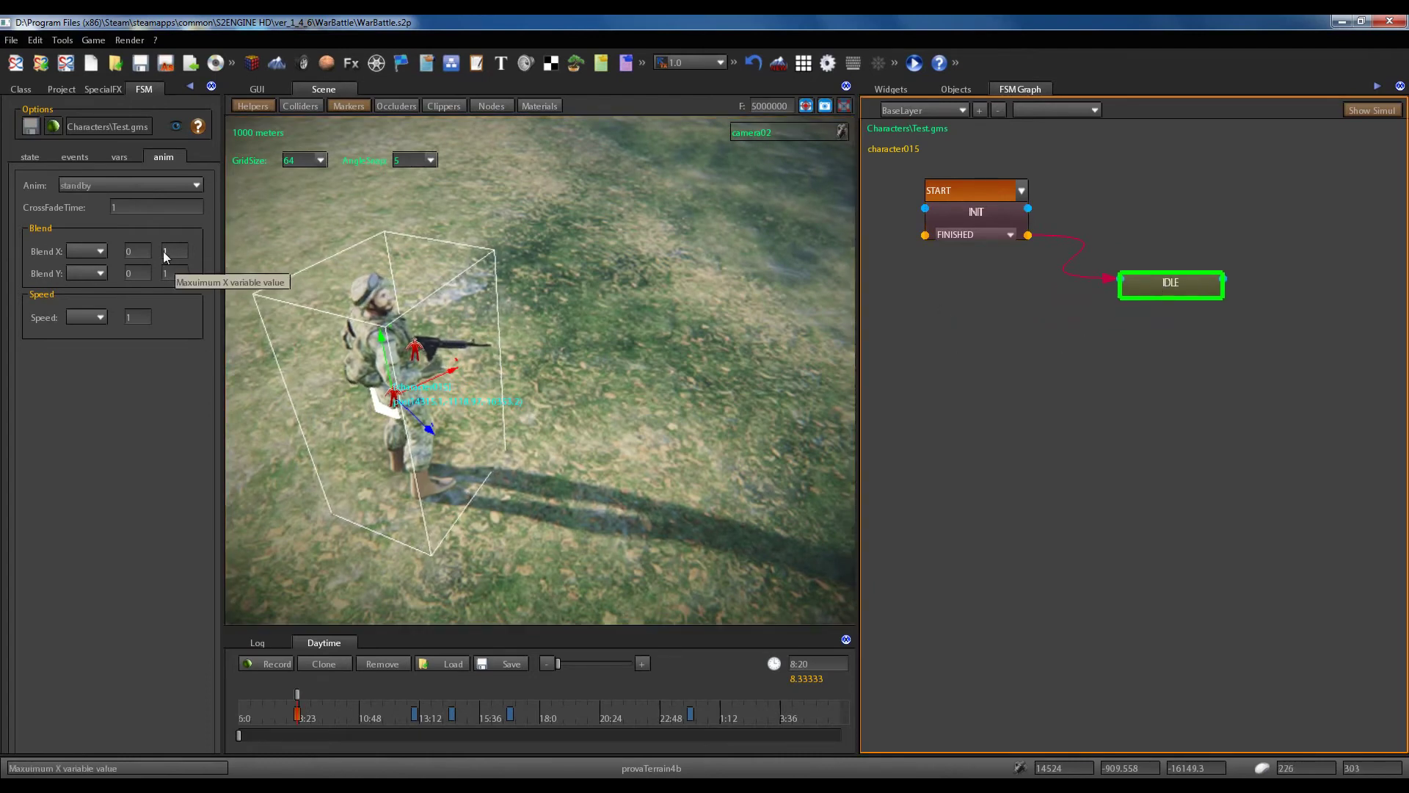
pyautogui.click(20, 159)
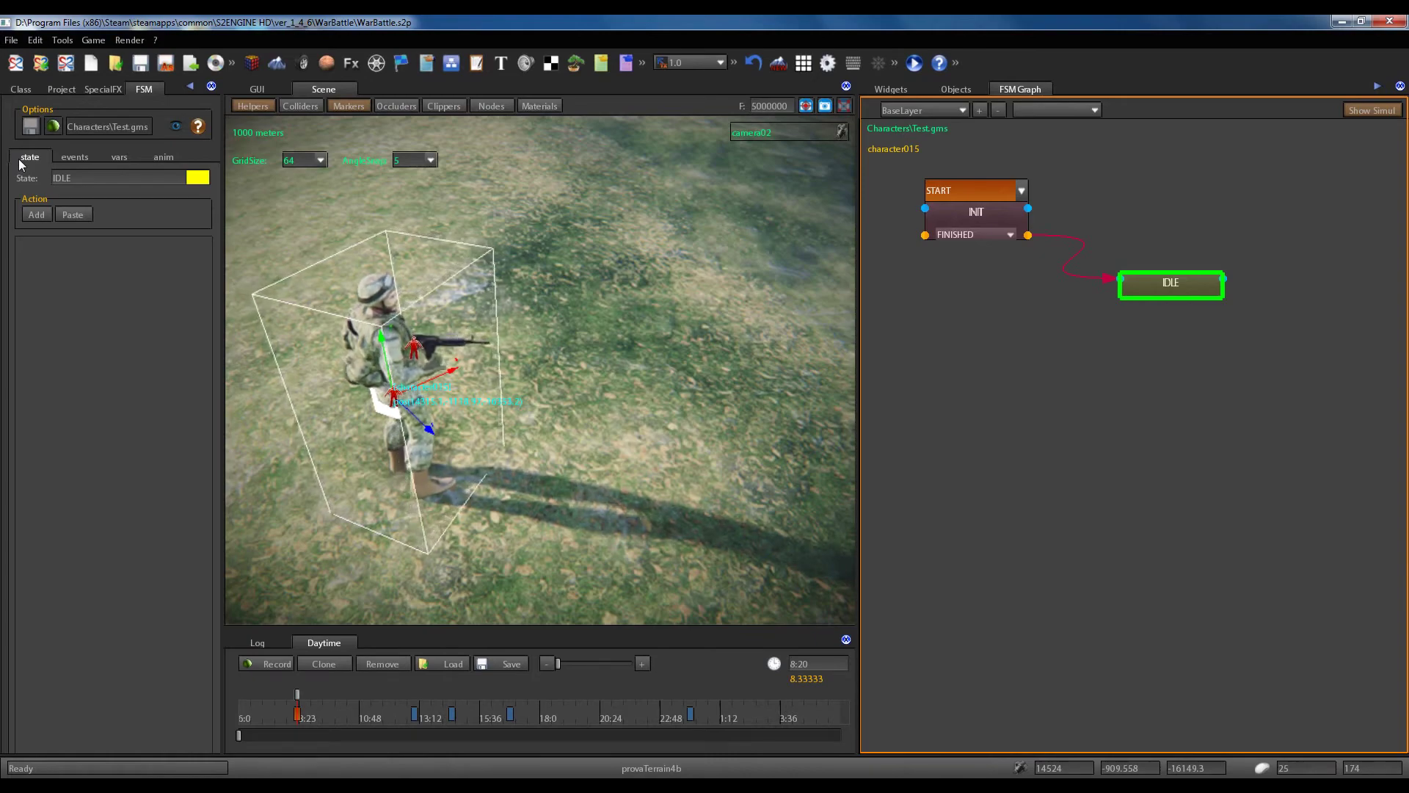
# Create a helper object on the terrain some distance ahead of the soldier.
pyautogui.scroll(-3, 593, 481)
pyautogui.moveTo(593, 482); pyautogui.dragTo(593, 464, button='right')
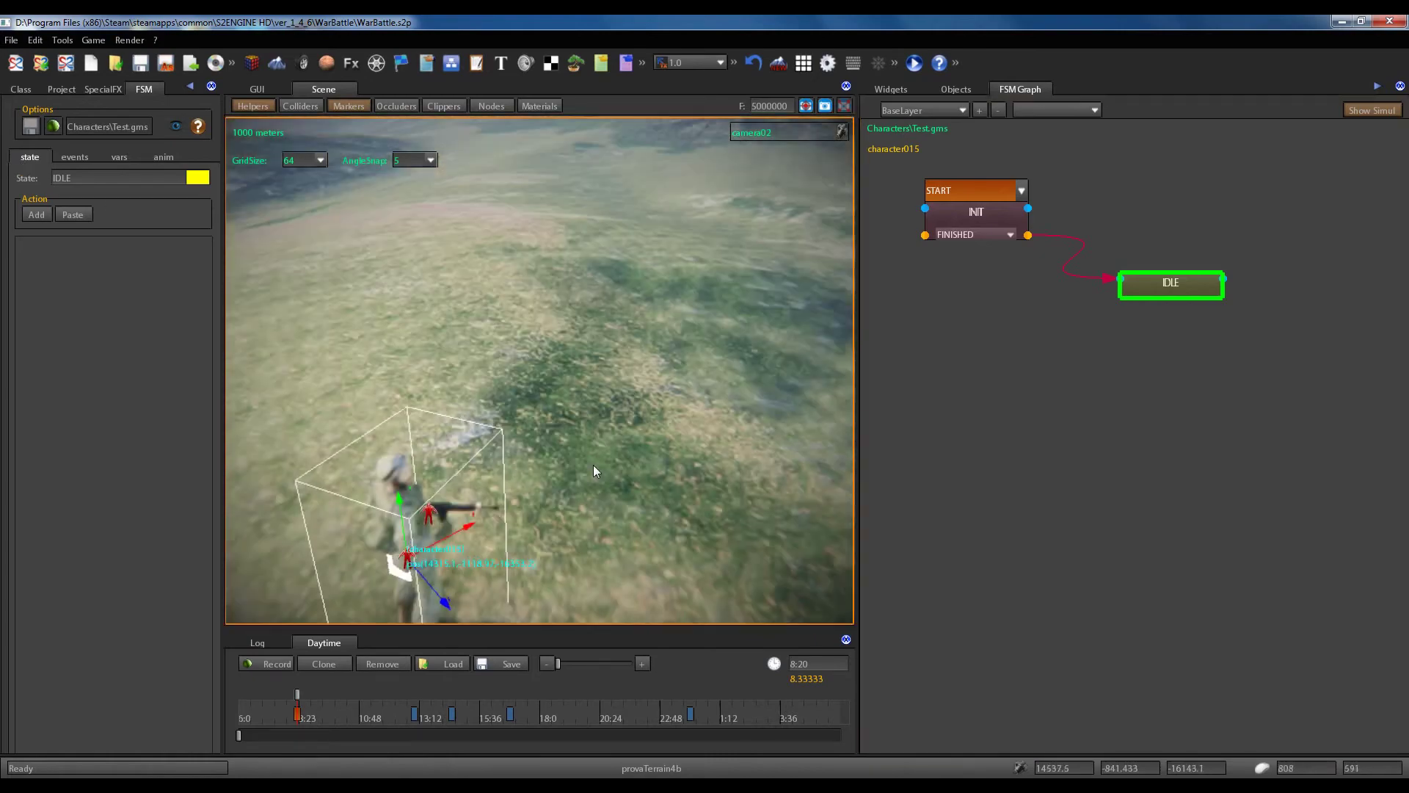
pyautogui.scroll(-3, 576, 470)
pyautogui.scroll(-3, 575, 471)
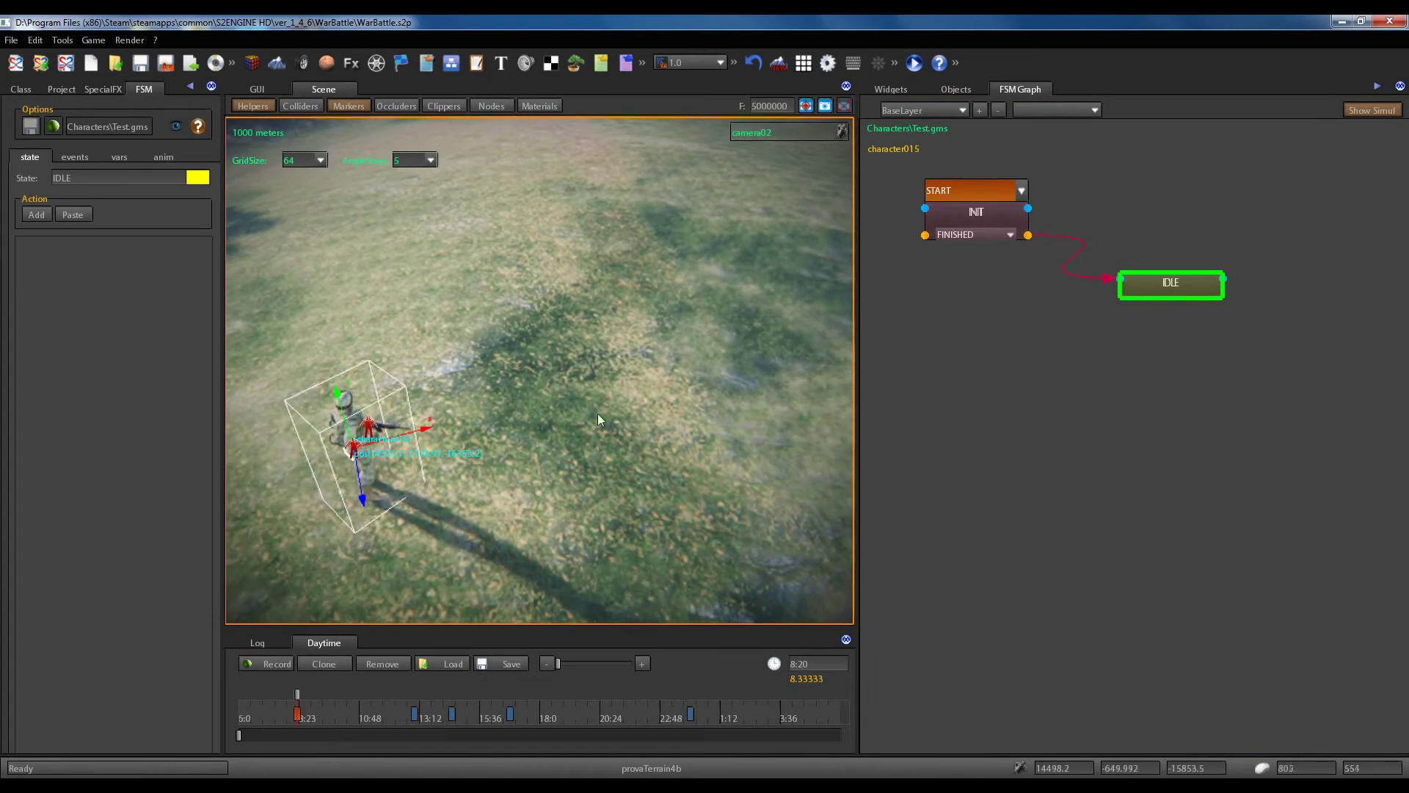
pyautogui.moveTo(577, 371); pyautogui.dragTo(591, 370, button='right')
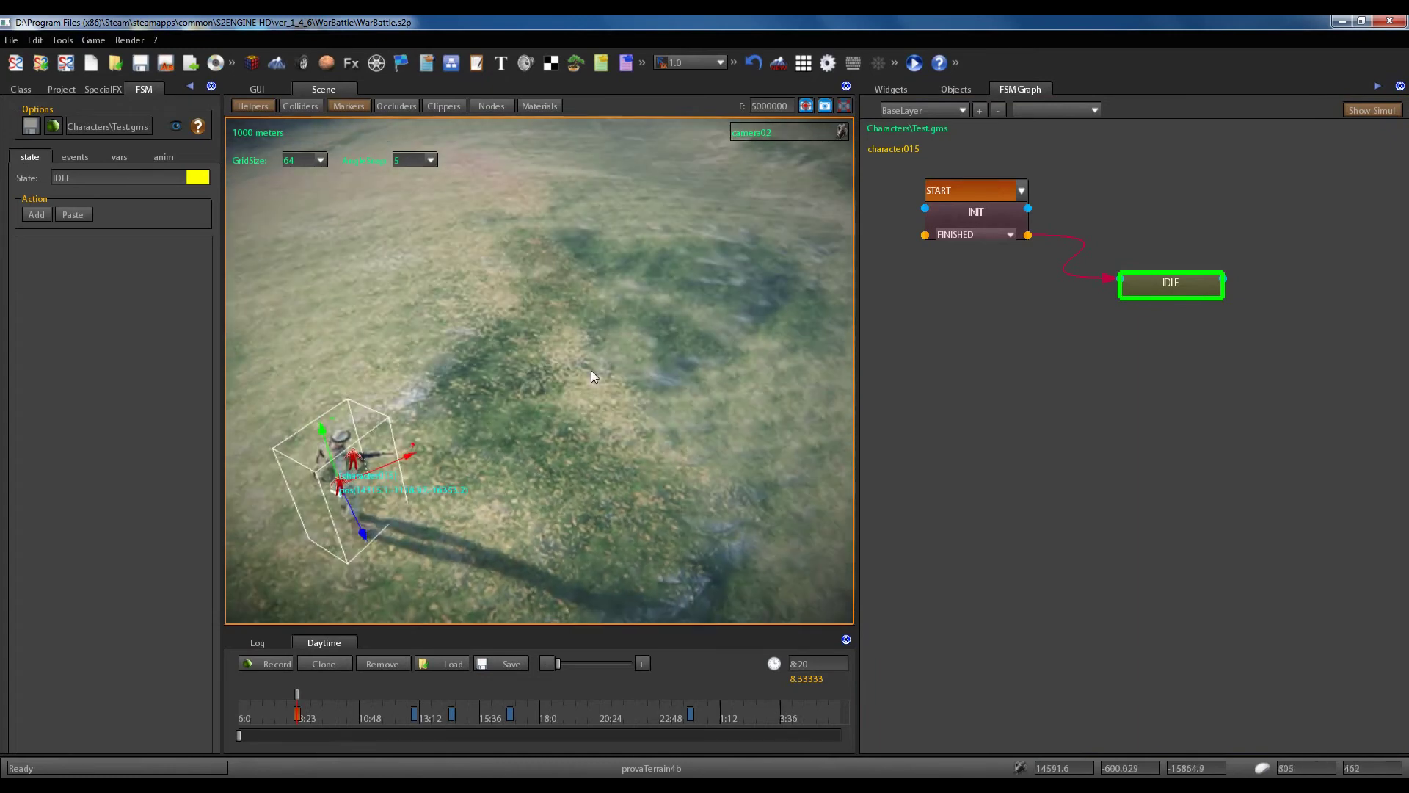
pyautogui.click(31, 90)
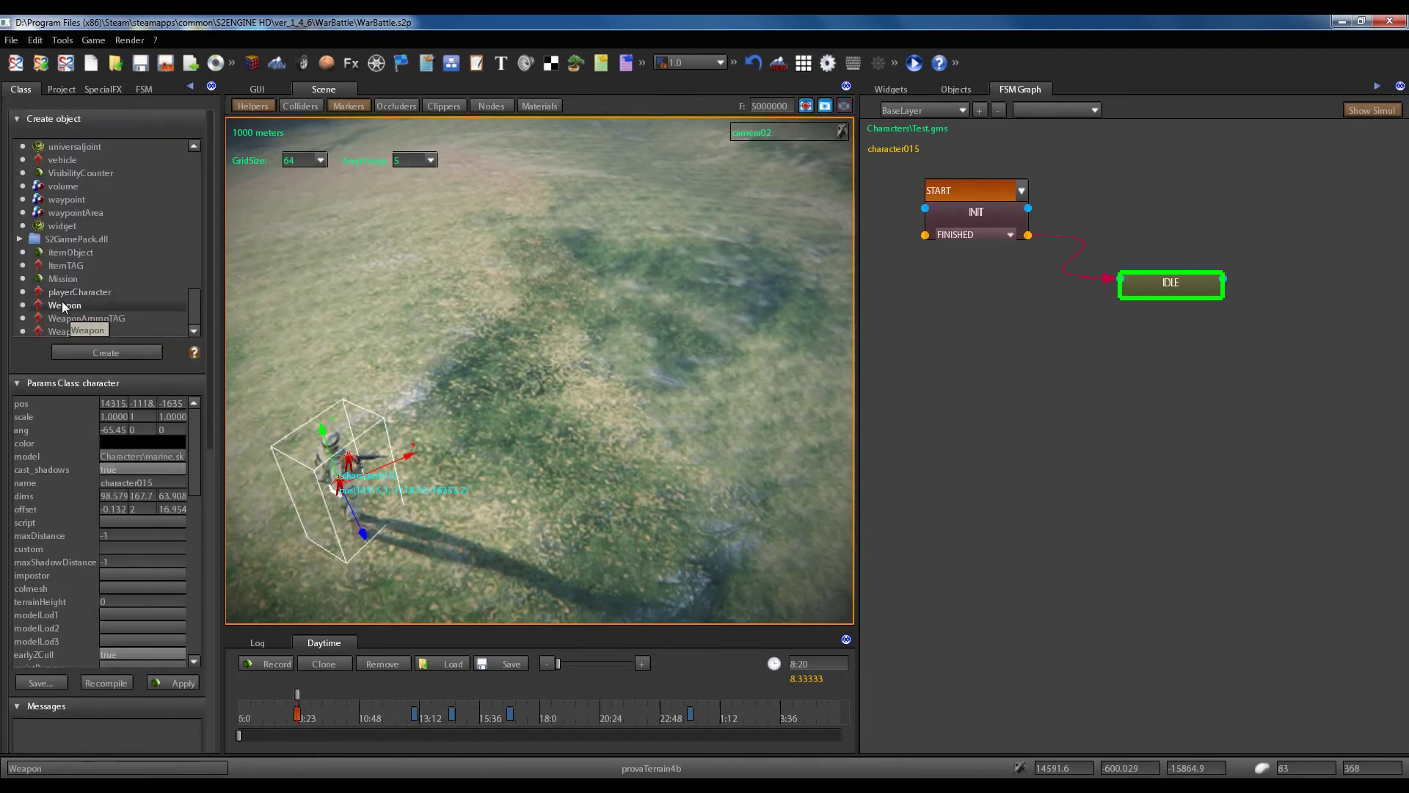
pyautogui.click(120, 350)
pyautogui.moveTo(196, 301); pyautogui.dragTo(203, 211)
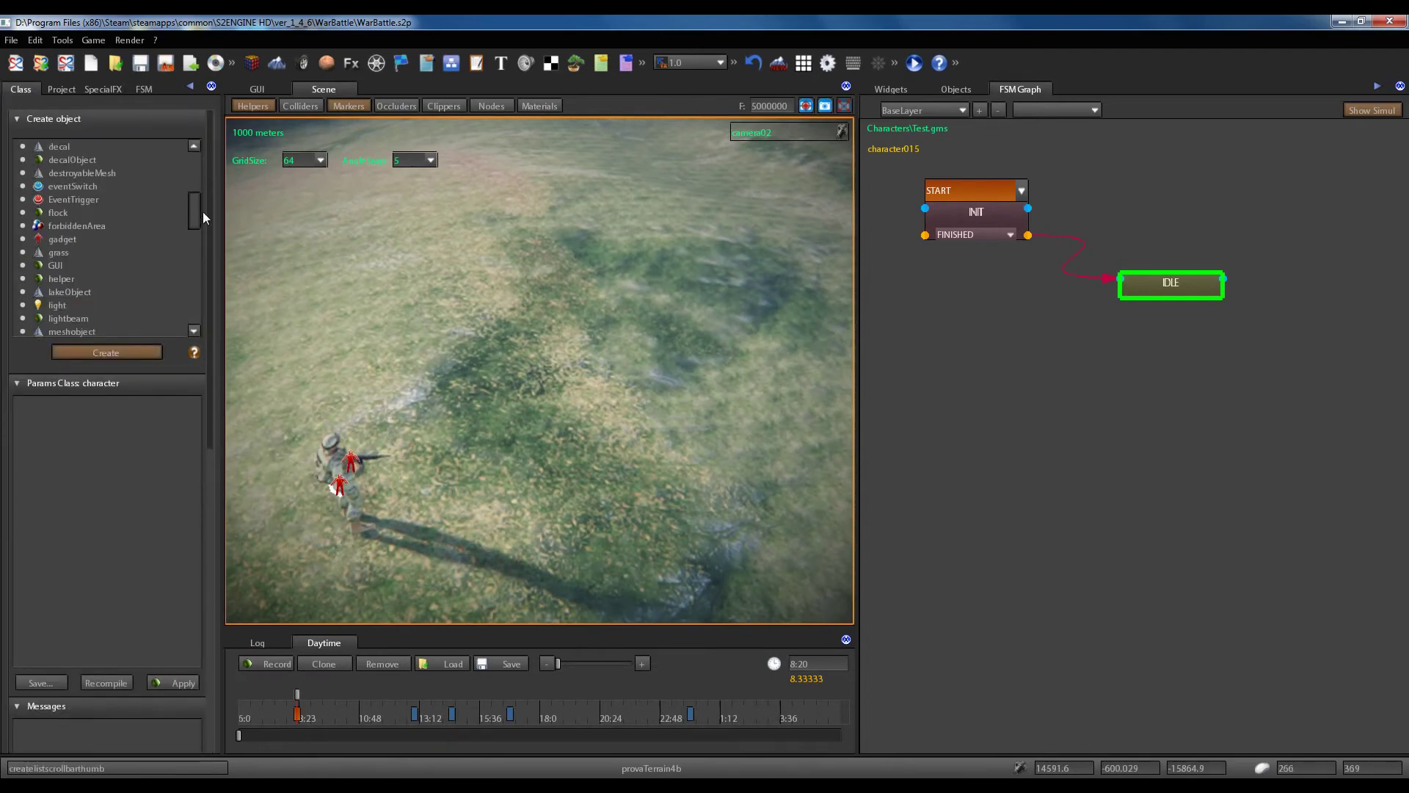
pyautogui.click(61, 280)
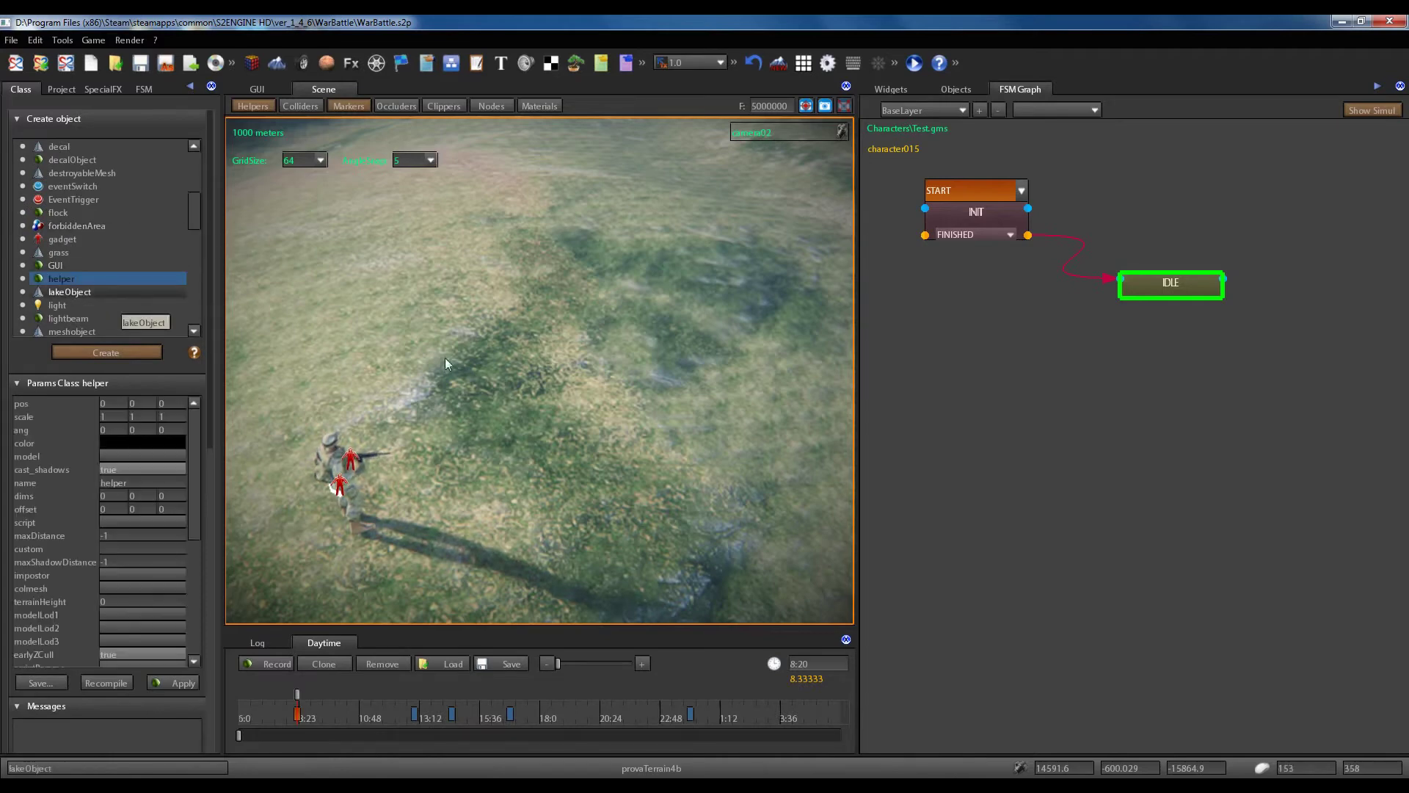
pyautogui.click(629, 255)
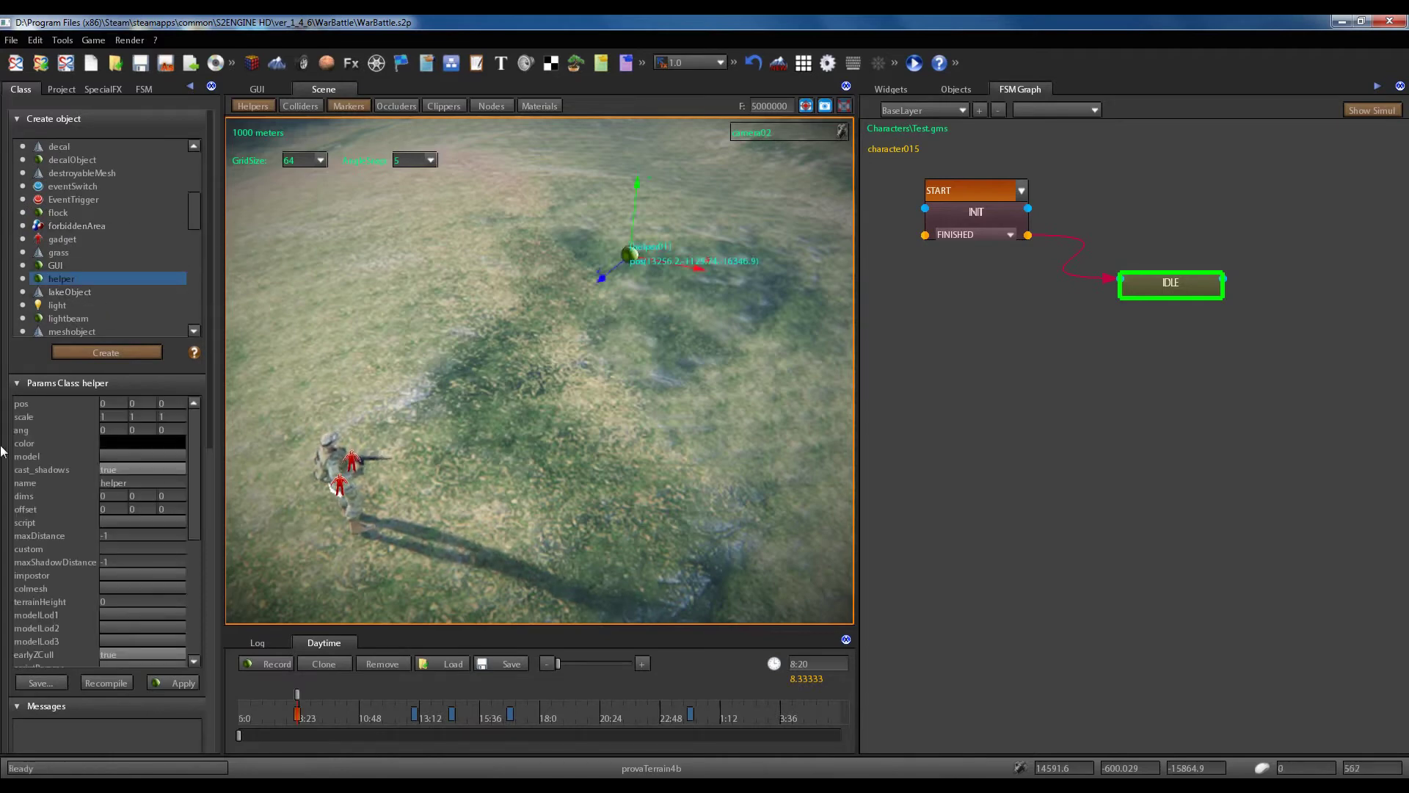
pyautogui.click(82, 355)
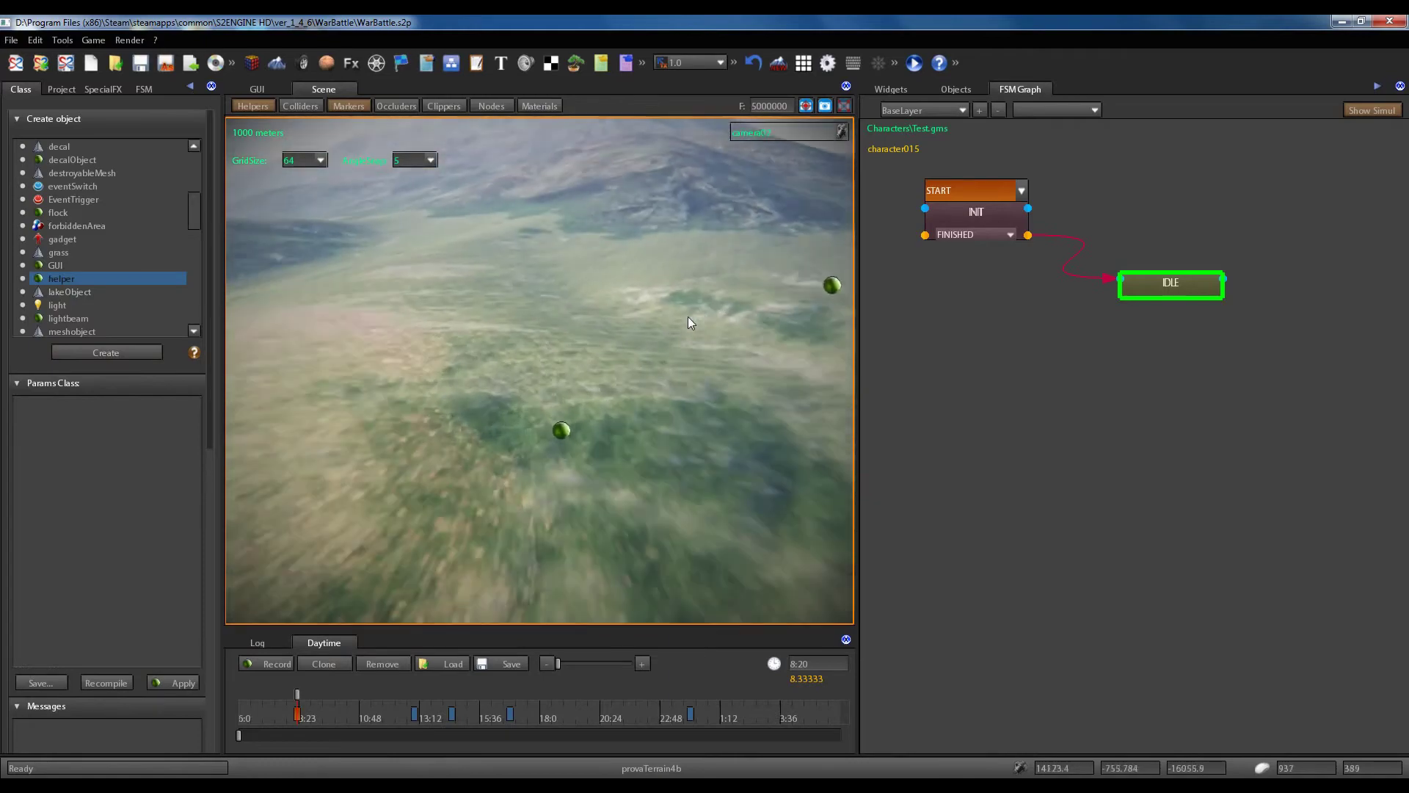
# Raise the new helper slightly above the ground.
pyautogui.click(580, 452)
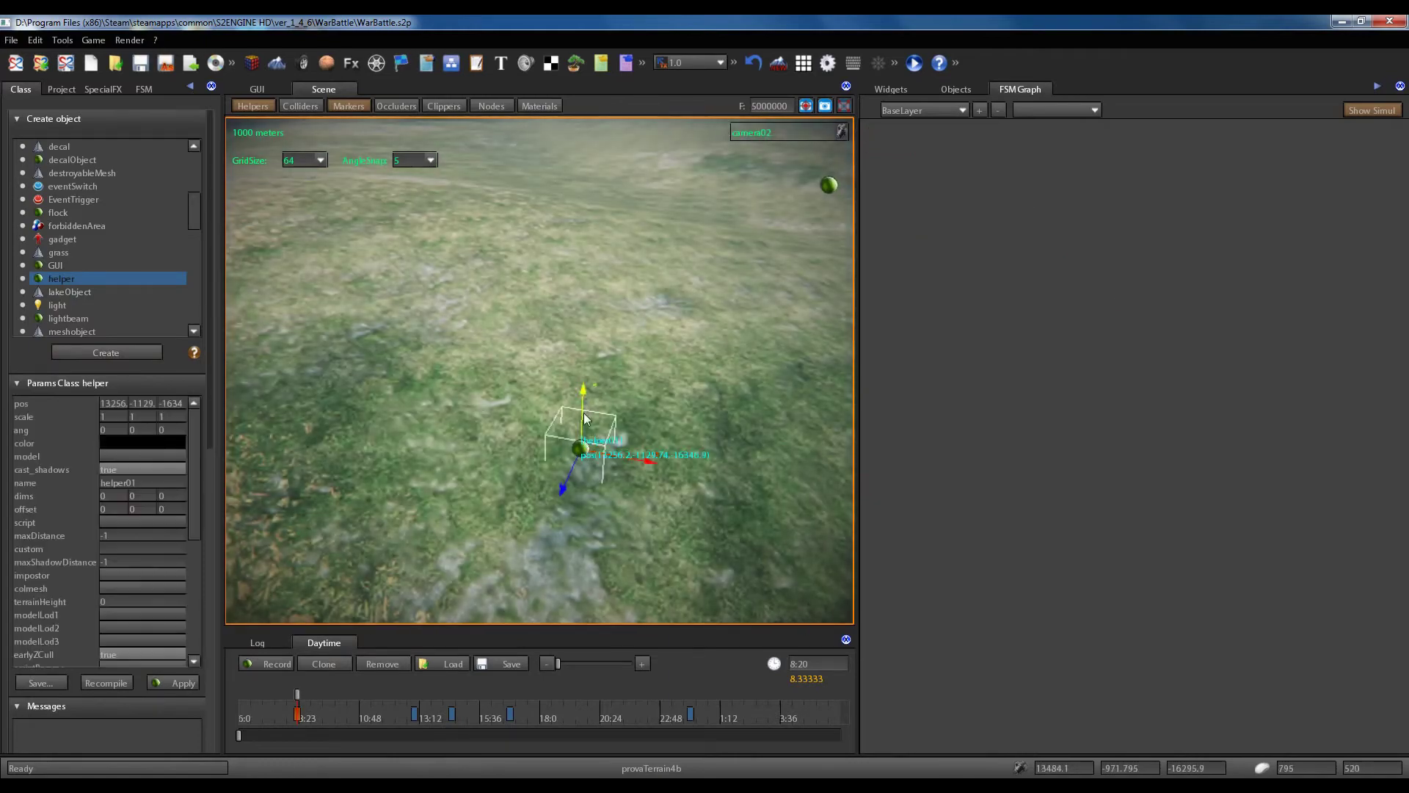
pyautogui.moveTo(582, 450); pyautogui.dragTo(587, 395)
pyautogui.moveTo(588, 396); pyautogui.dragTo(590, 443, button='right')
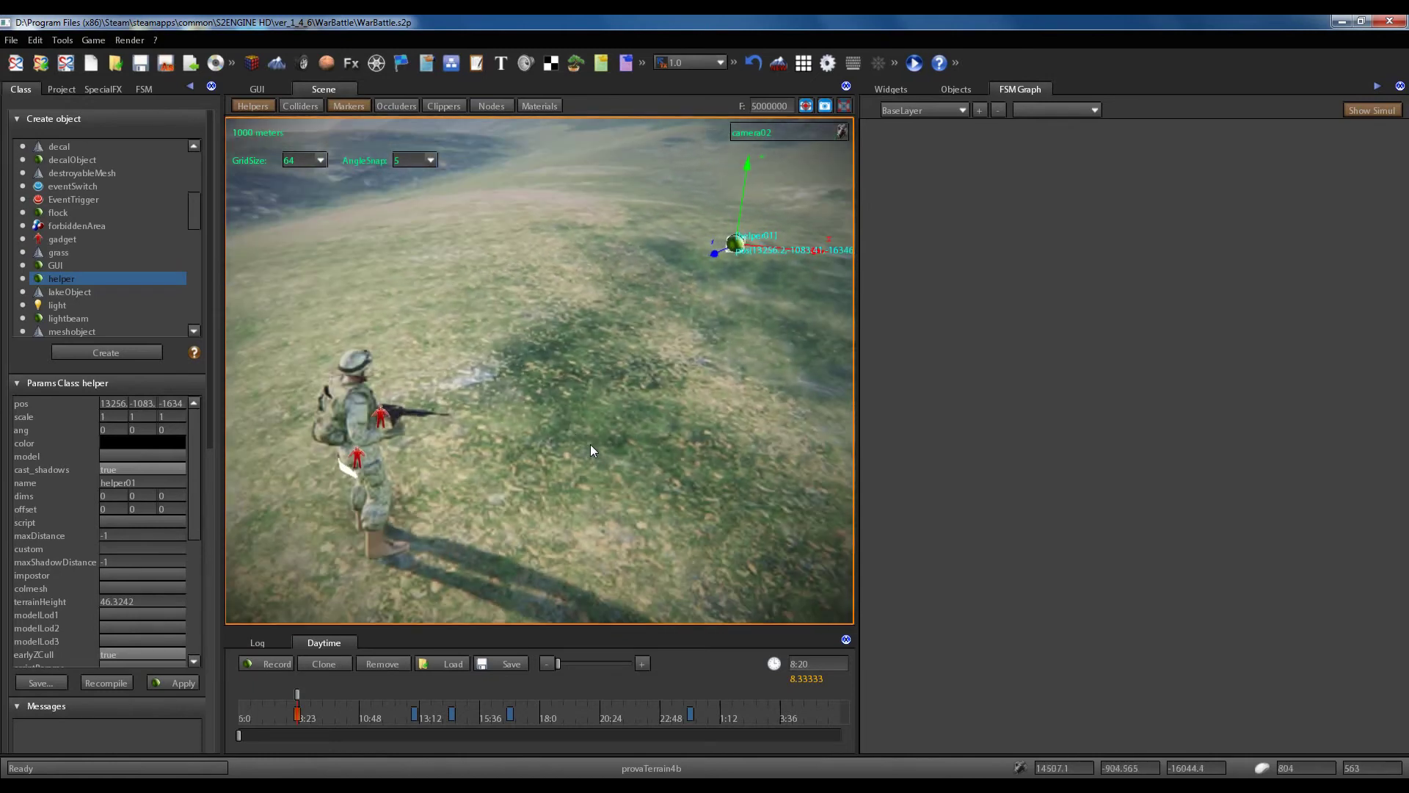
# Reselect the soldier, return to its FSM settings and move the IDLE state lower in the graph.
pyautogui.click(345, 411)
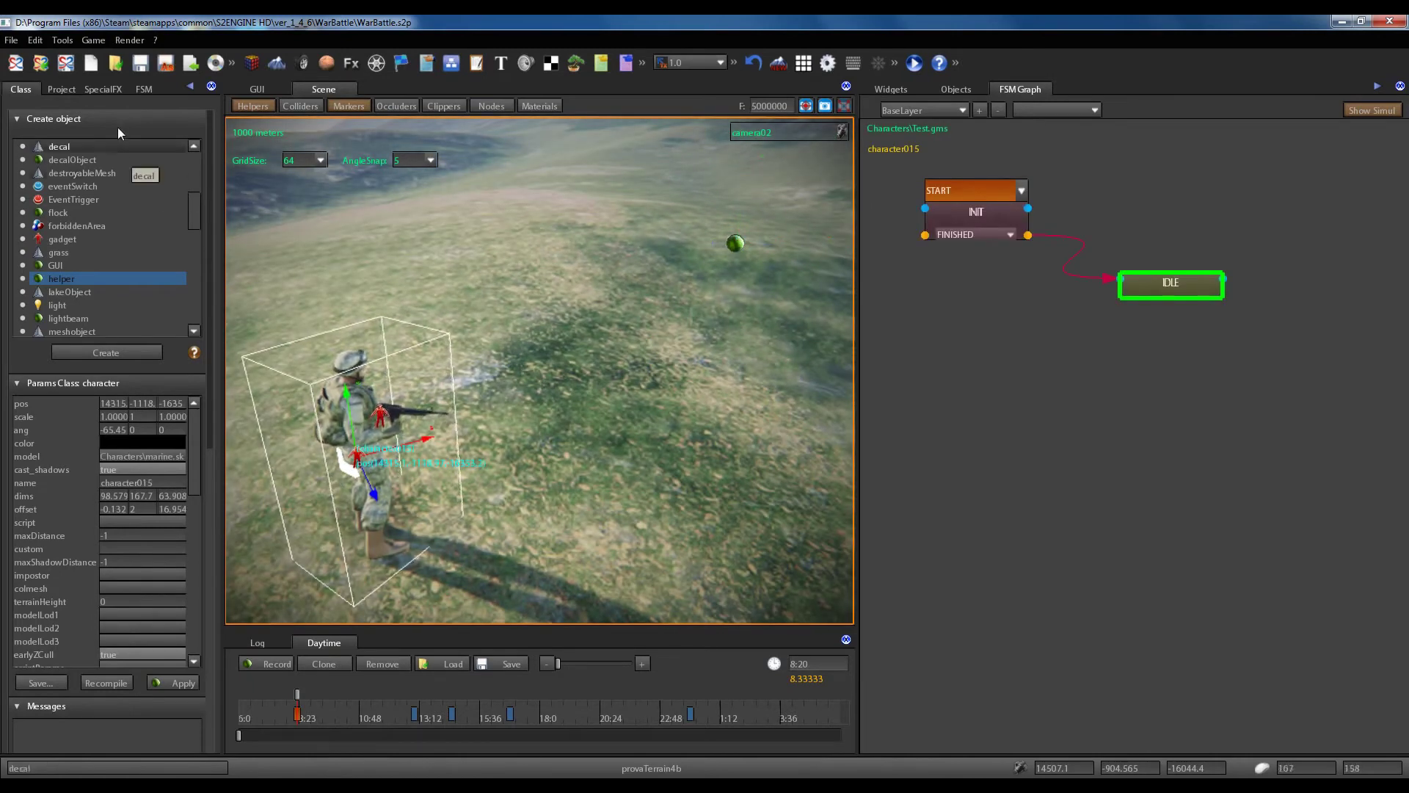
pyautogui.click(146, 89)
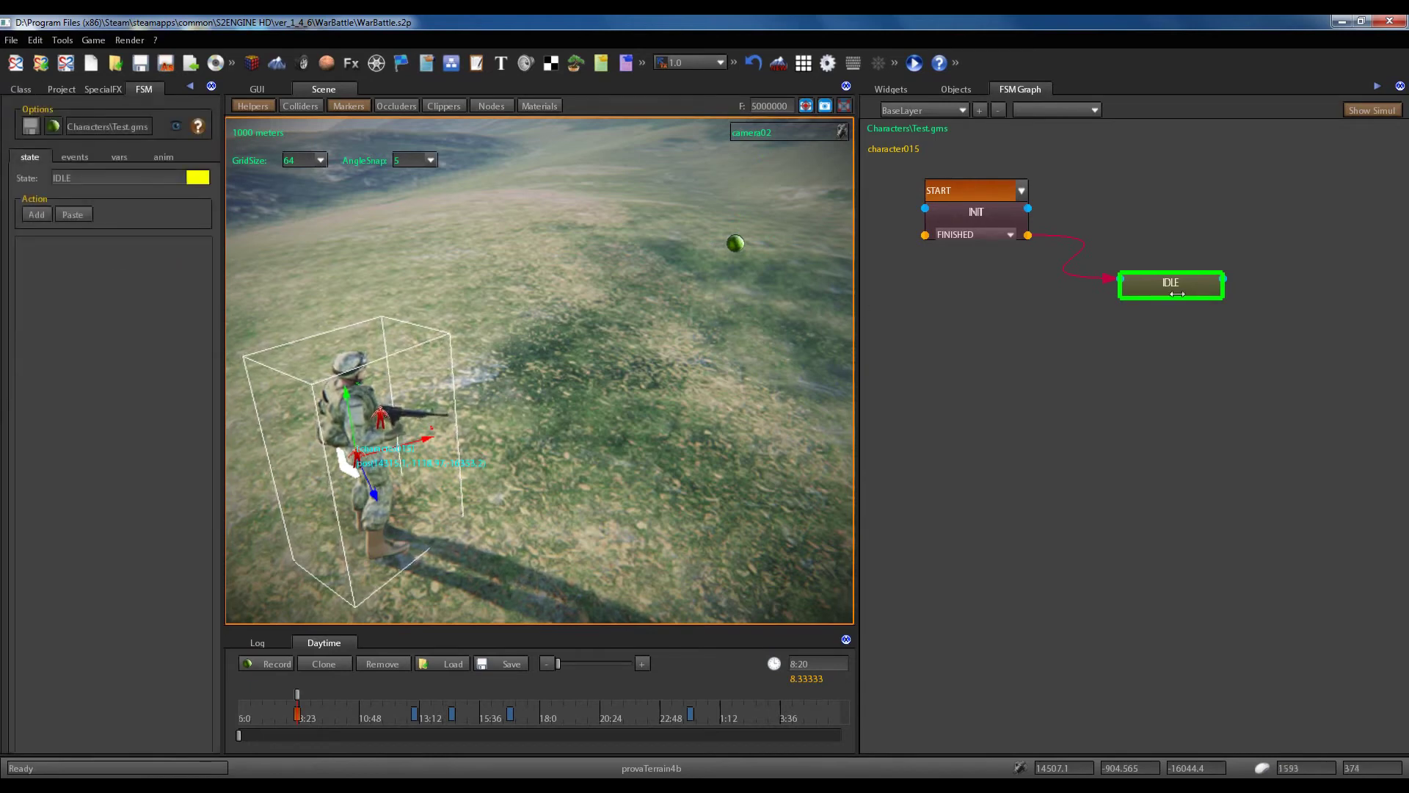
pyautogui.moveTo(1178, 287); pyautogui.dragTo(1146, 377)
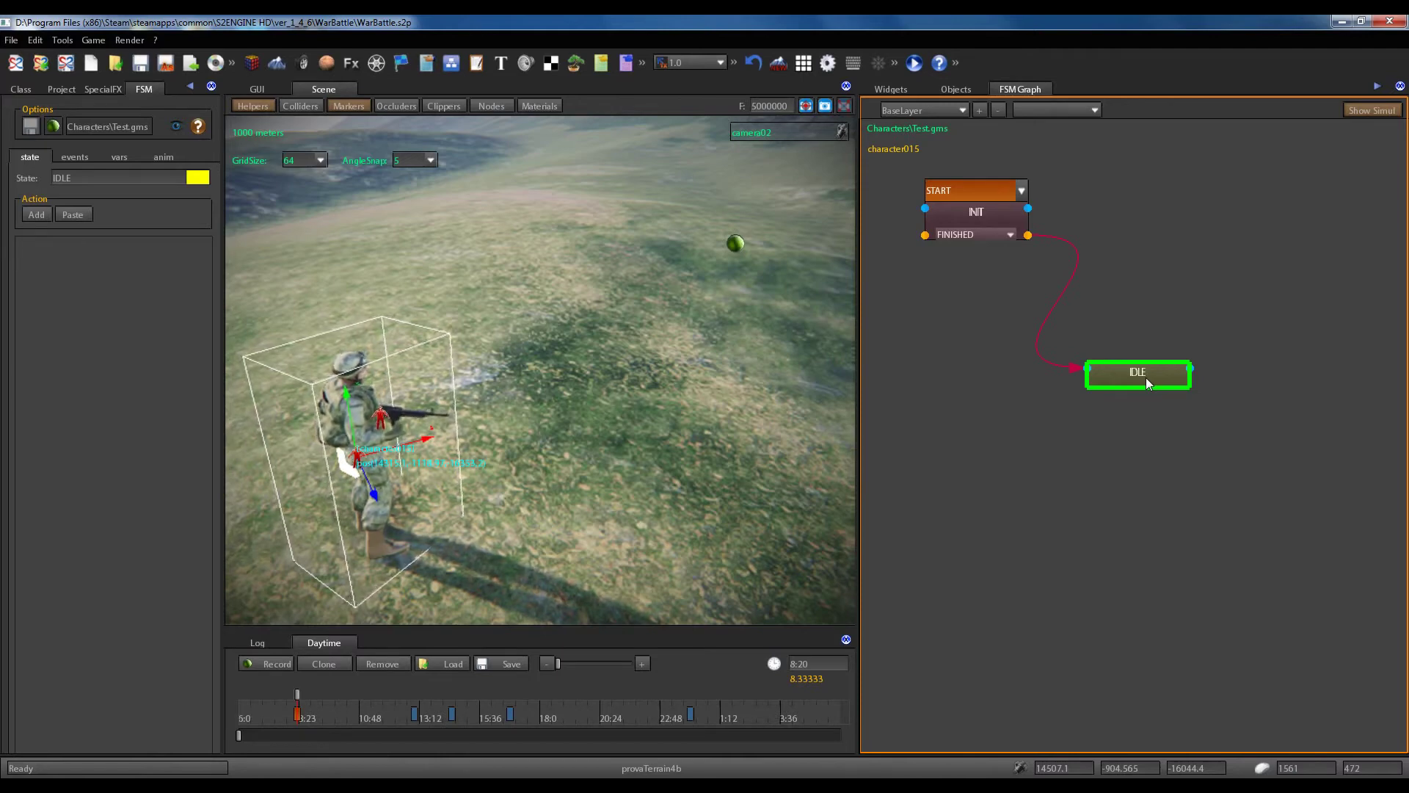
# Add an AIFindPath action to the IDLE state.
pyautogui.click(37, 215)
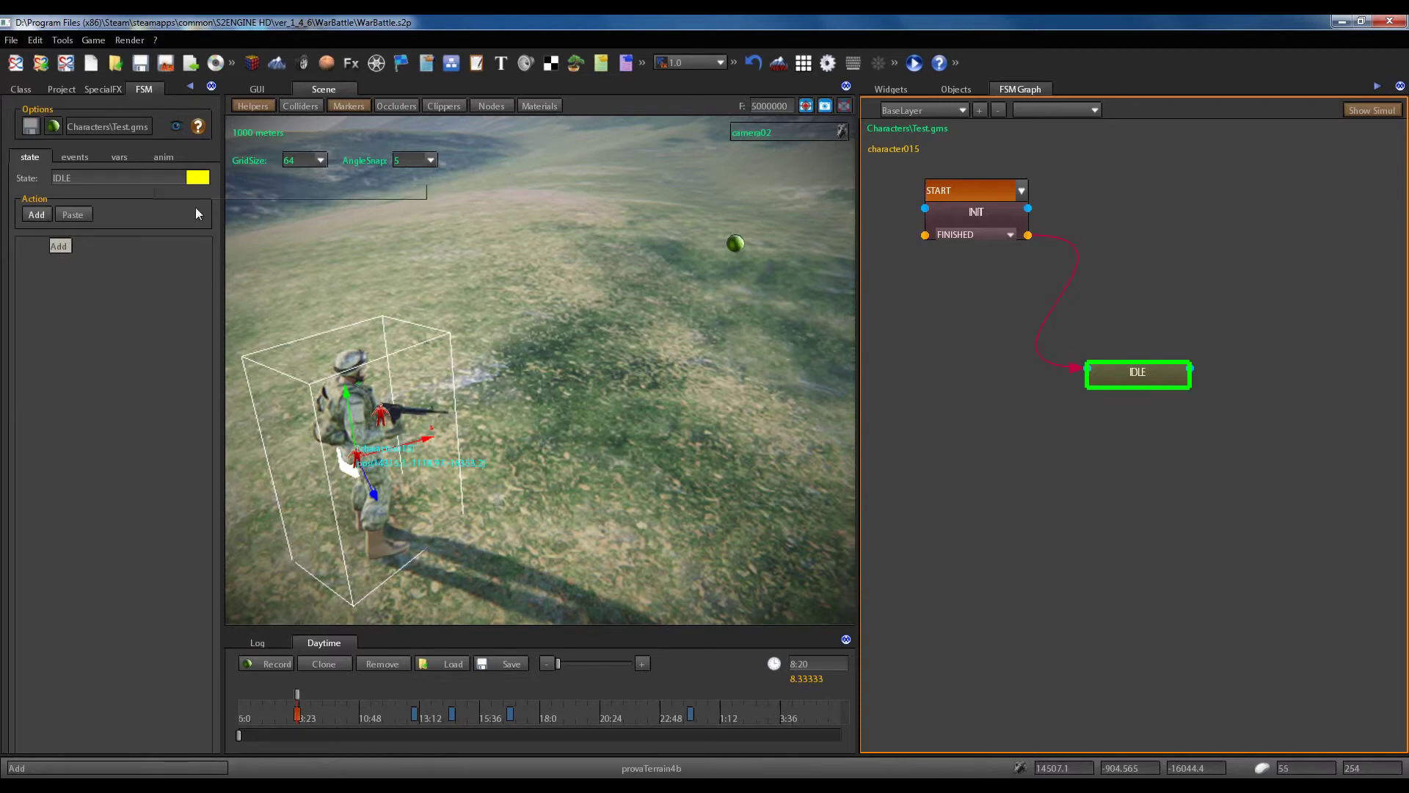
pyautogui.moveTo(187, 161); pyautogui.dragTo(316, 201)
pyautogui.click(338, 230)
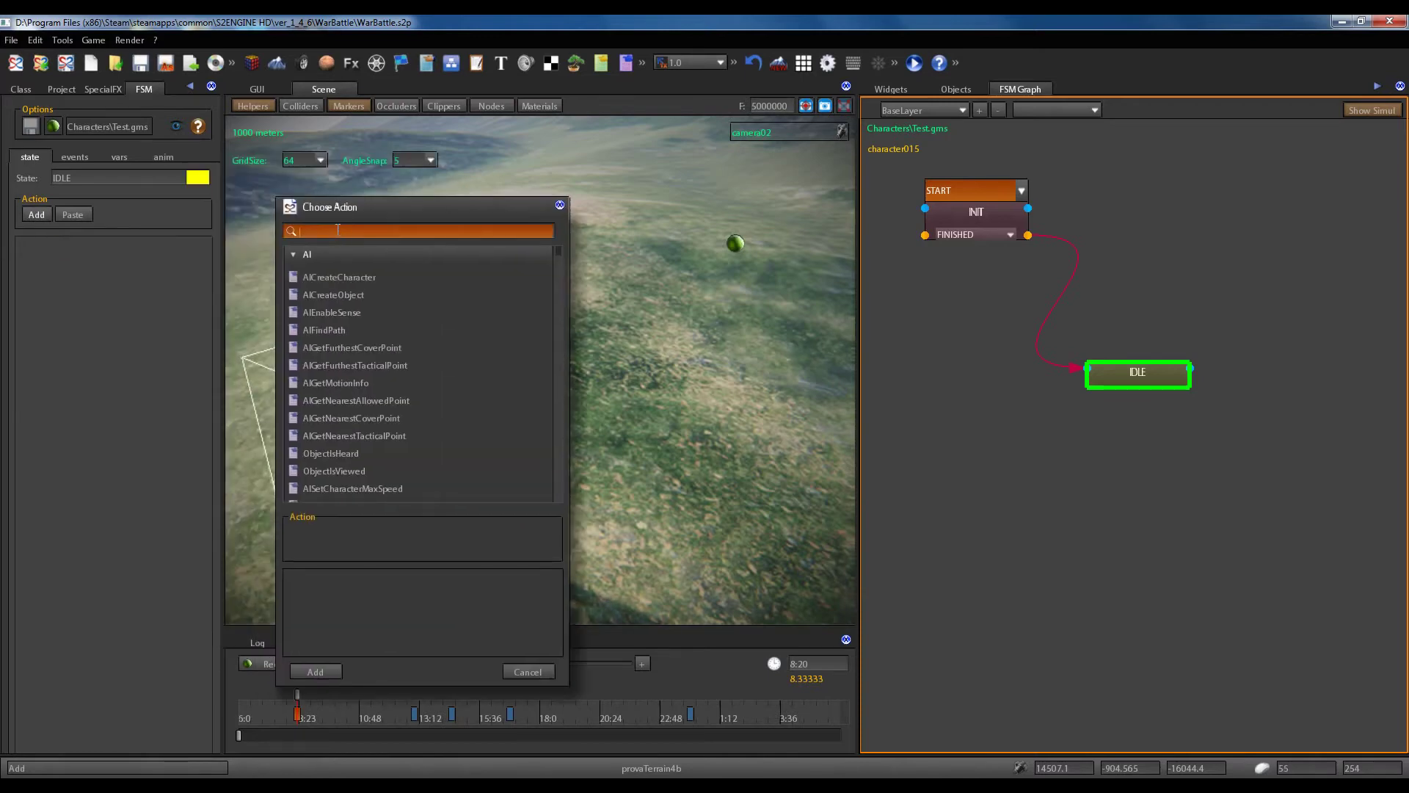
pyautogui.write('AI')
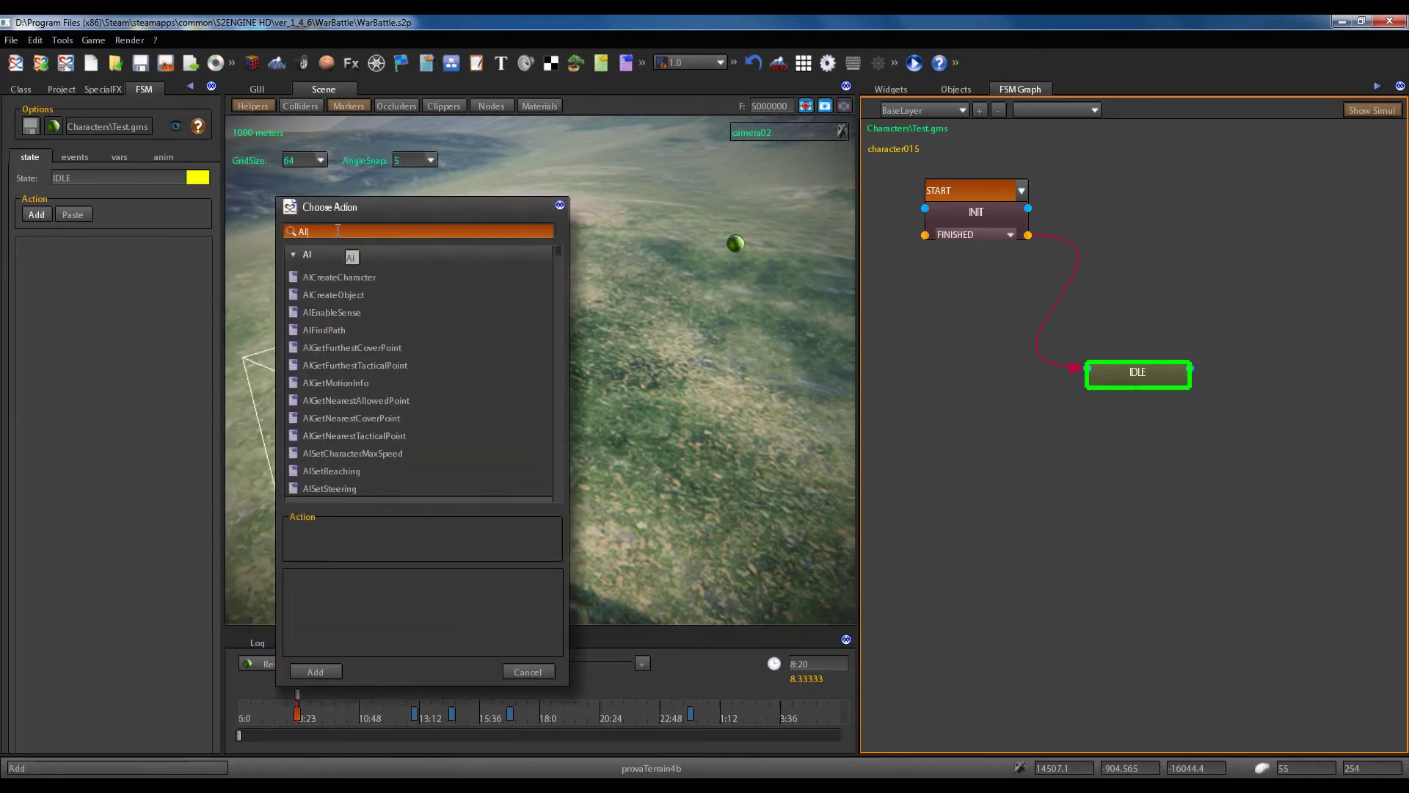
pyautogui.write('Fin')
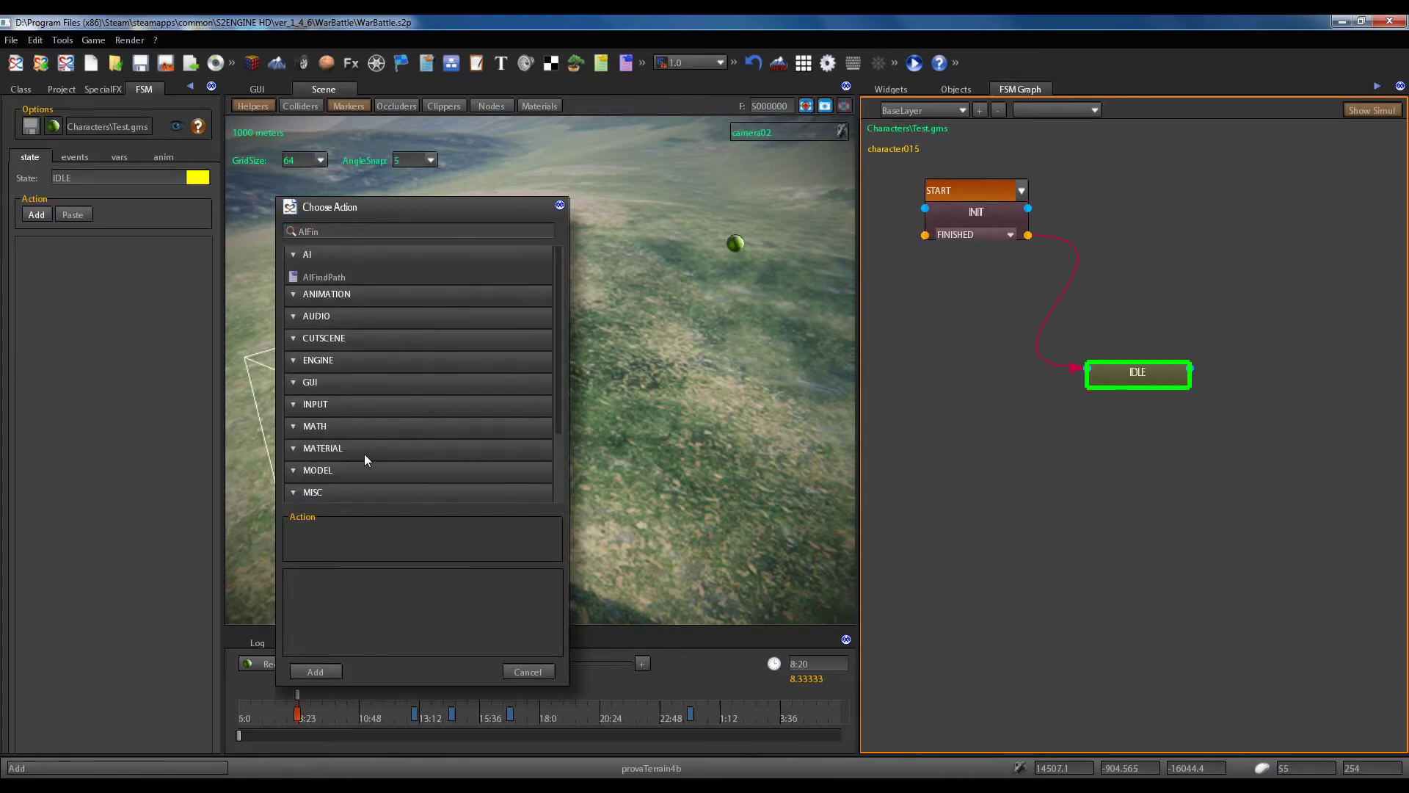
pyautogui.click(336, 276)
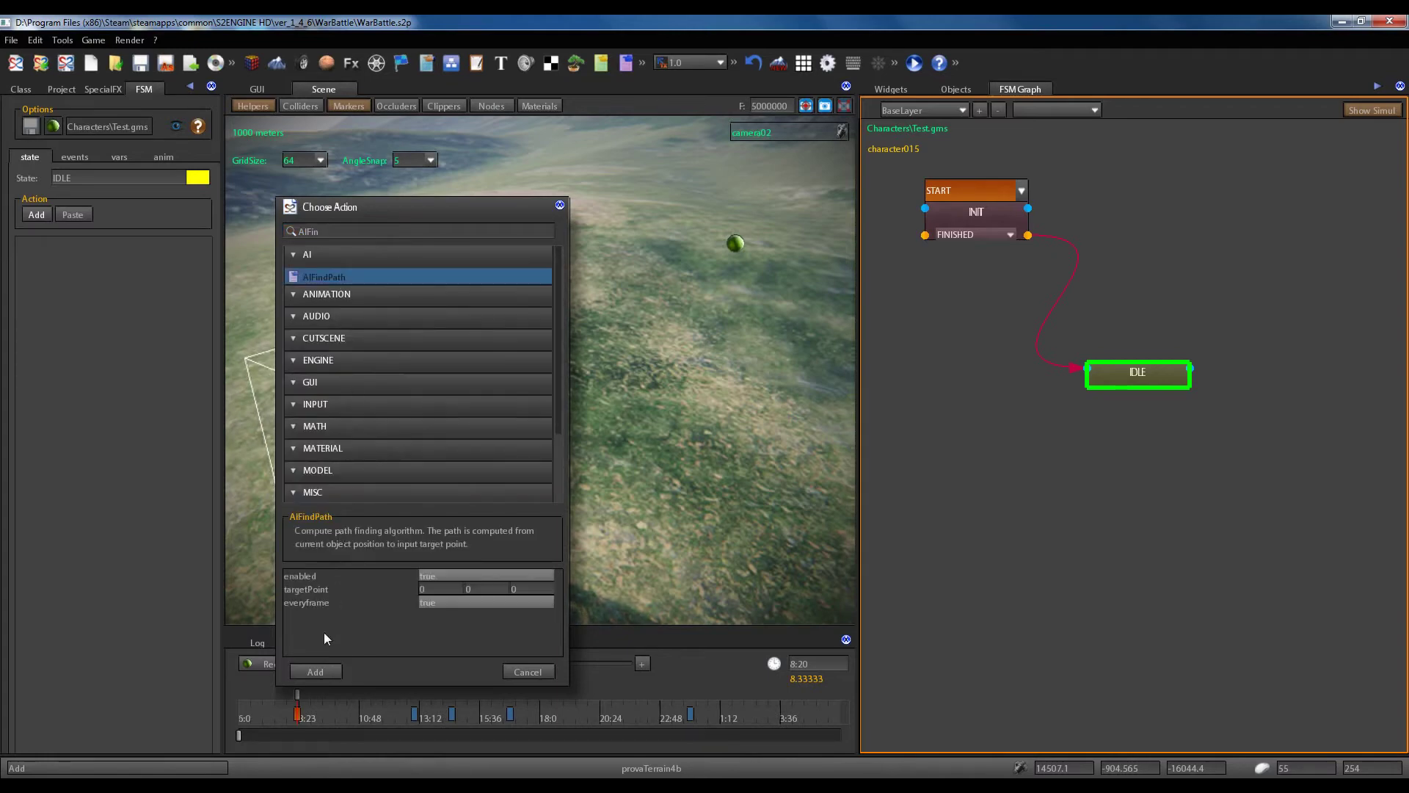
pyautogui.click(317, 672)
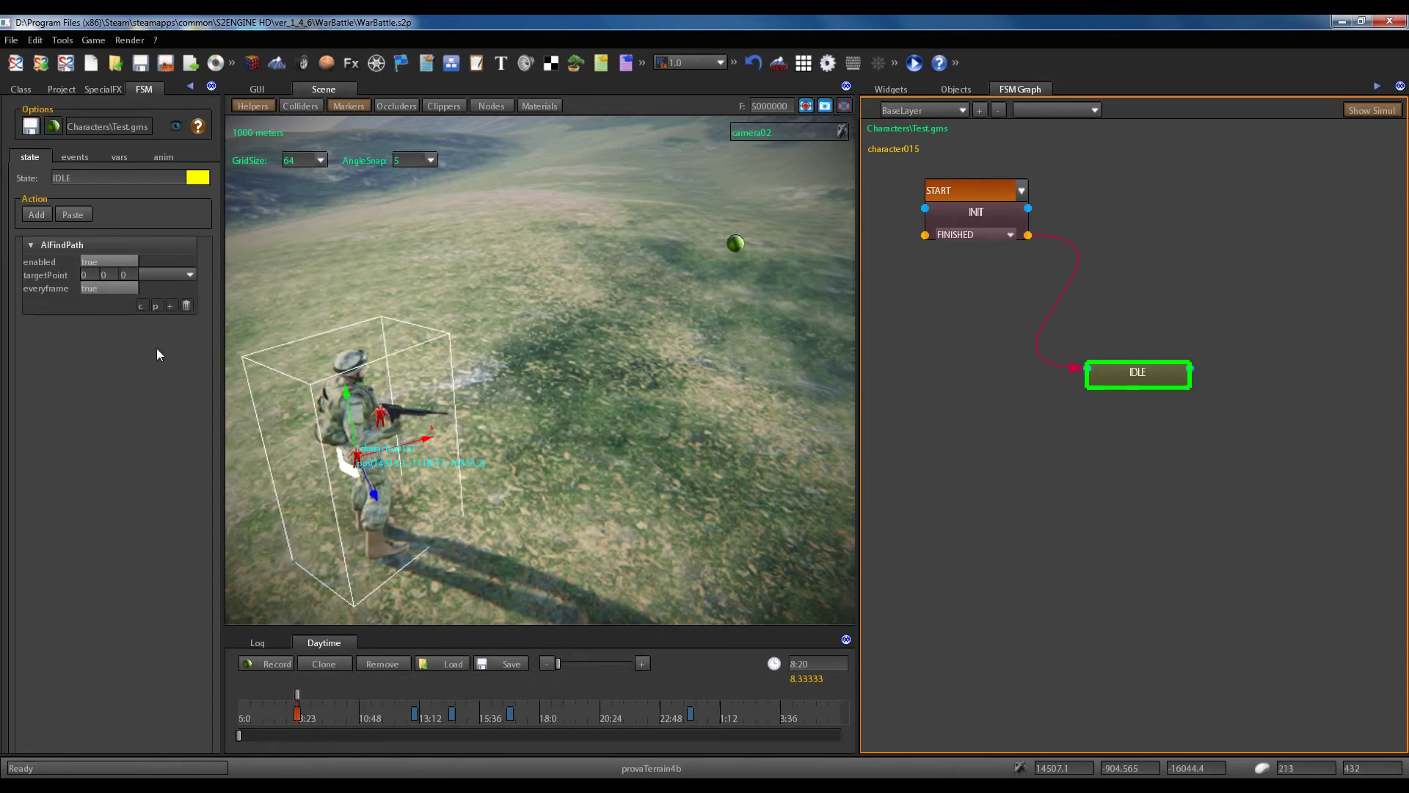
# Set AIFindPath's everyframe option to false, then remove the action from the IDLE state.
pyautogui.click(115, 286)
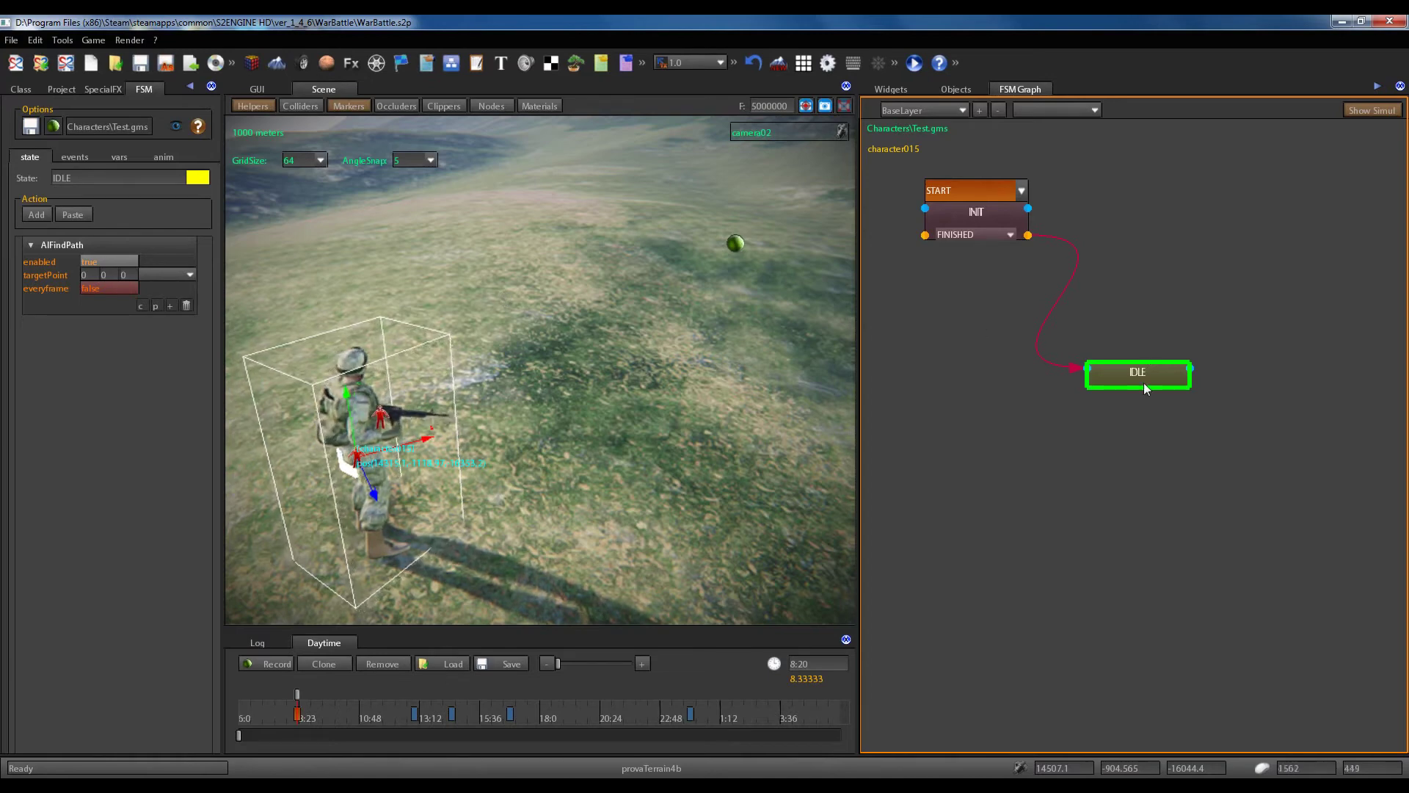
pyautogui.moveTo(1144, 379)
pyautogui.mouseDown()
pyautogui.moveTo(1205, 358)
pyautogui.moveTo(1152, 364)
pyautogui.mouseUp()
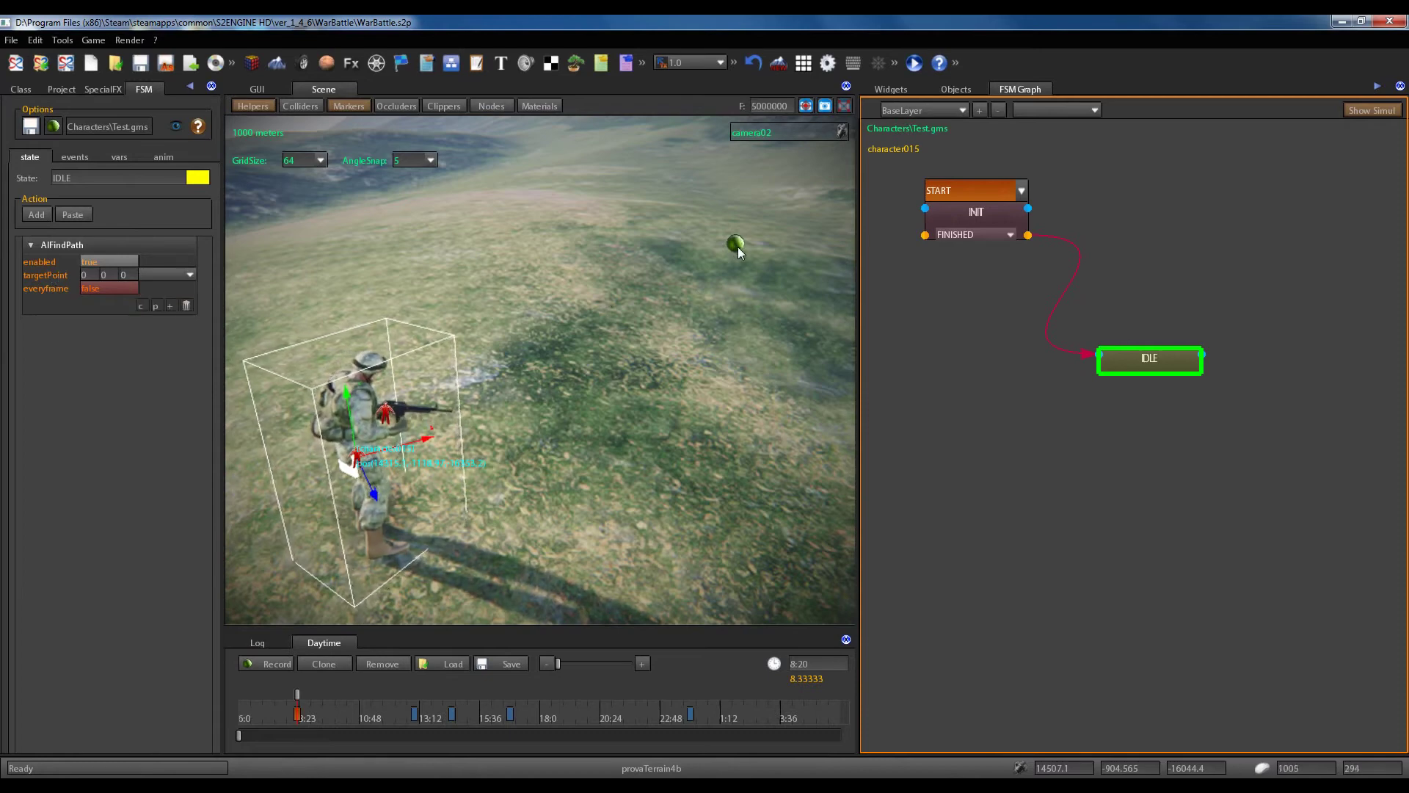
pyautogui.click(187, 305)
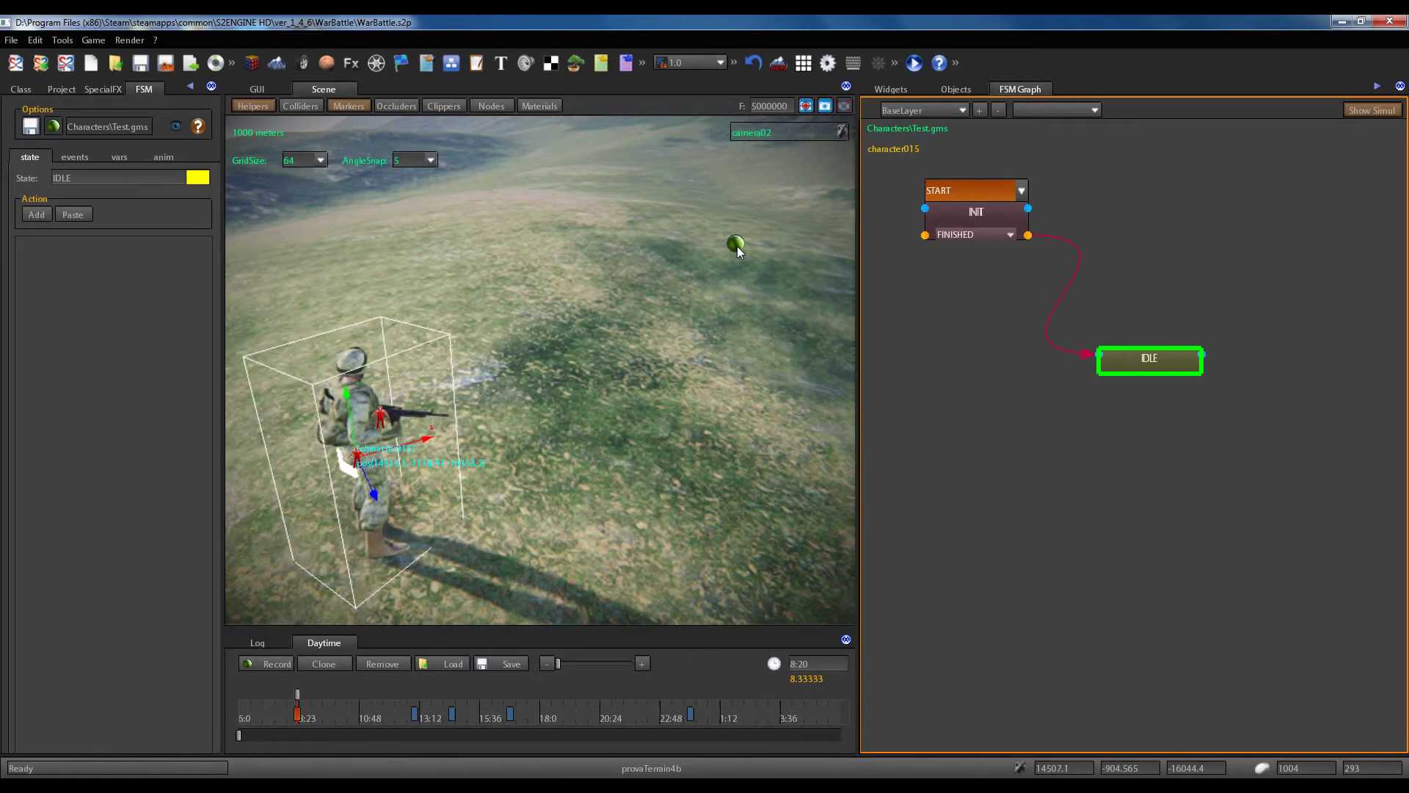
# Add a local variable named targetPos to the state machine.
pyautogui.click(116, 157)
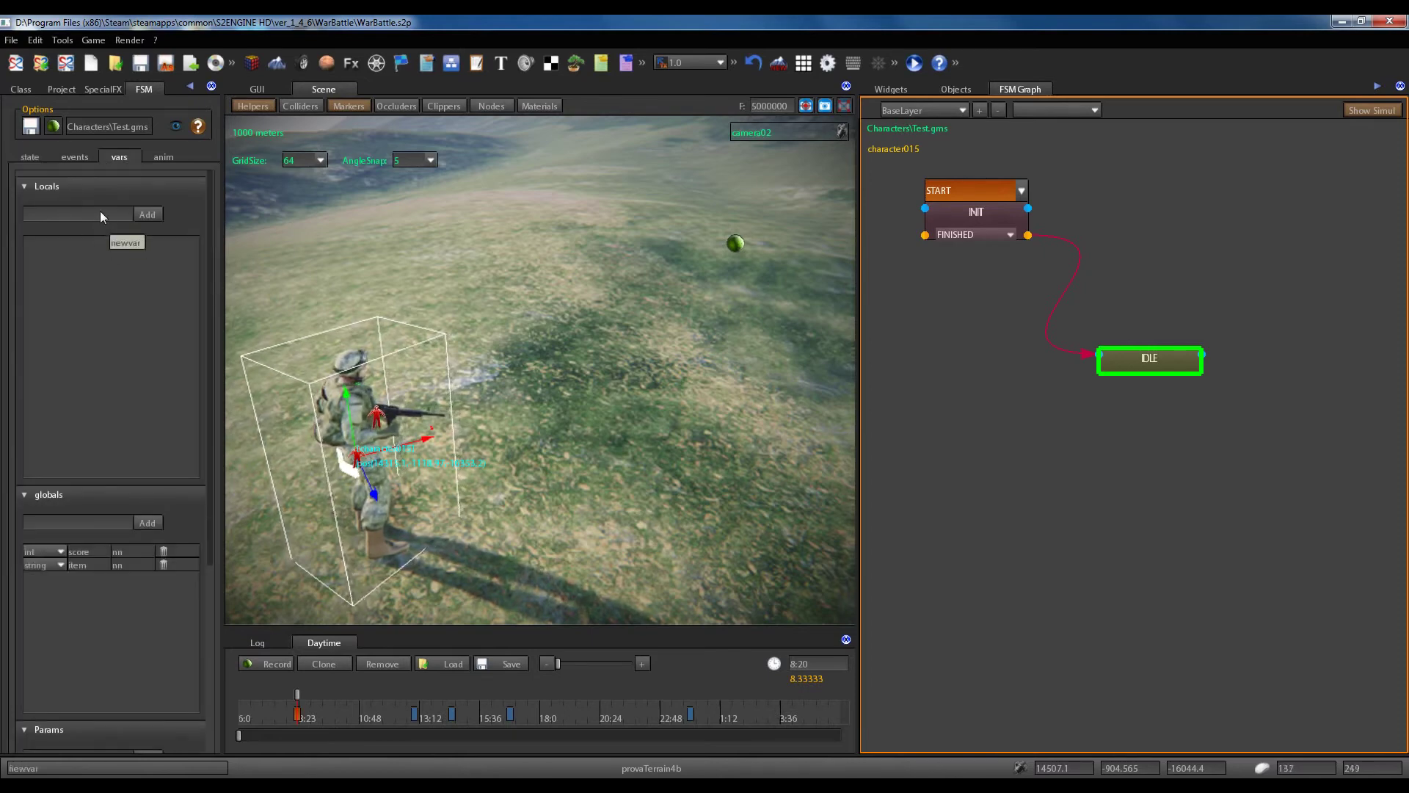
pyautogui.click(101, 215)
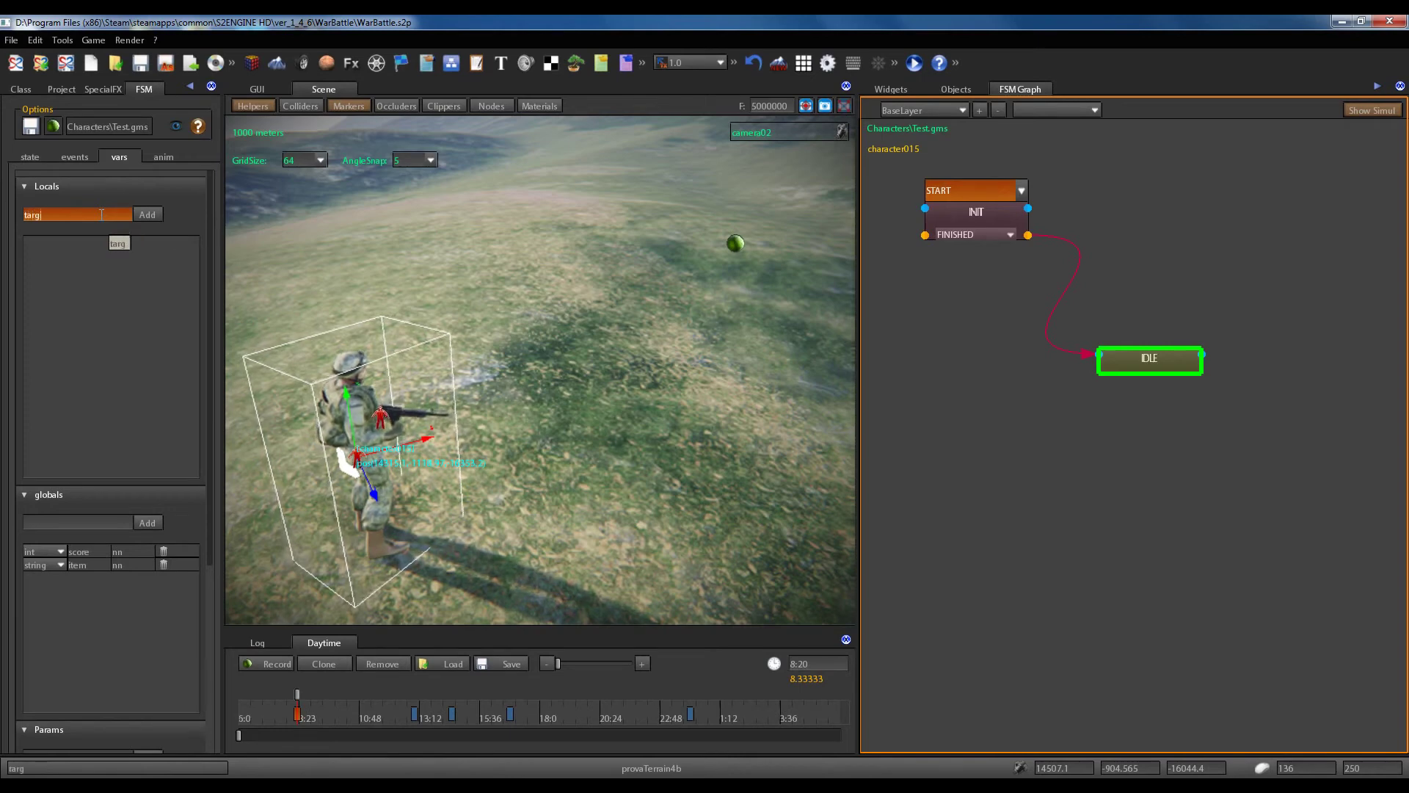
pyautogui.press('Return')
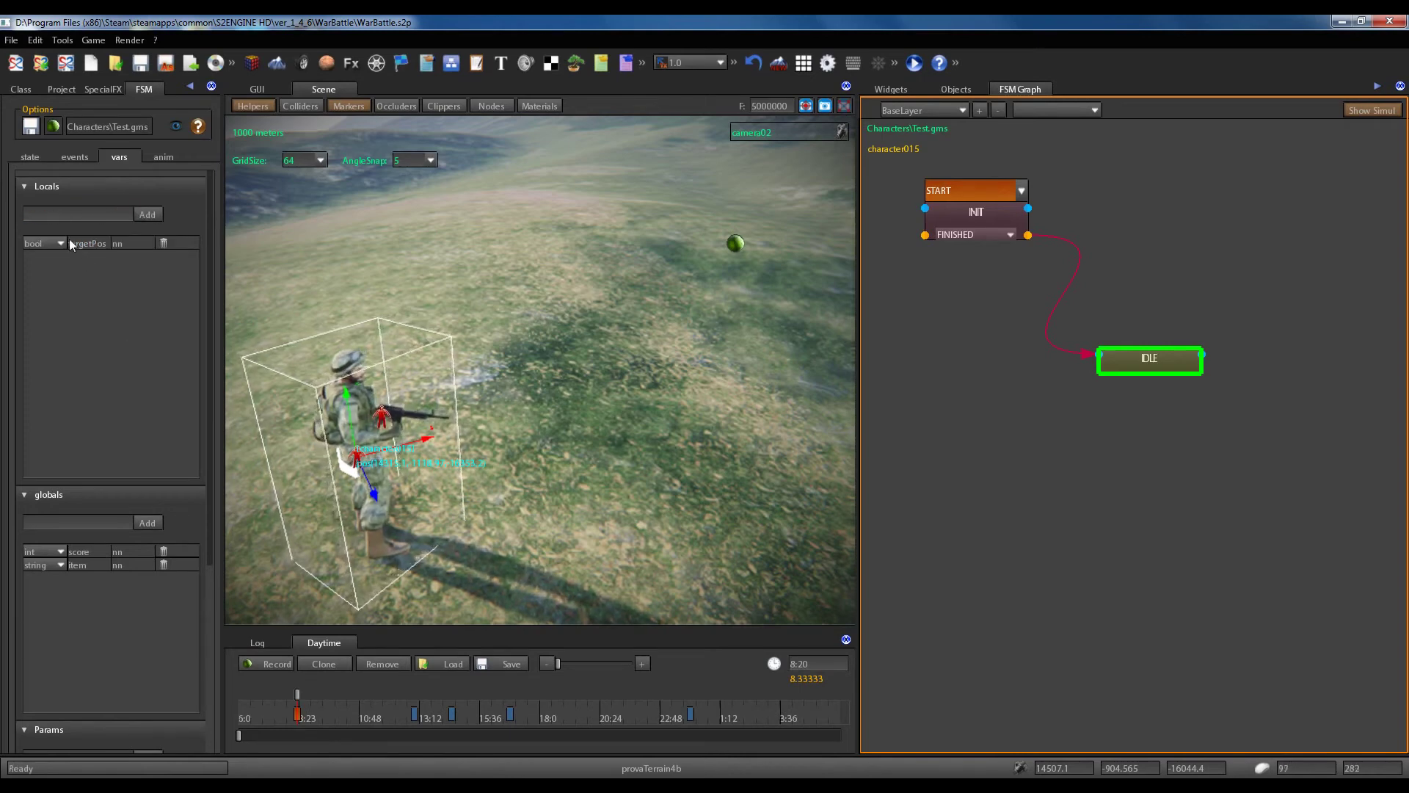
# Set the targetPos variable's type to vec3 and return to the IDLE state's actions.
pyautogui.click(63, 241)
pyautogui.click(40, 308)
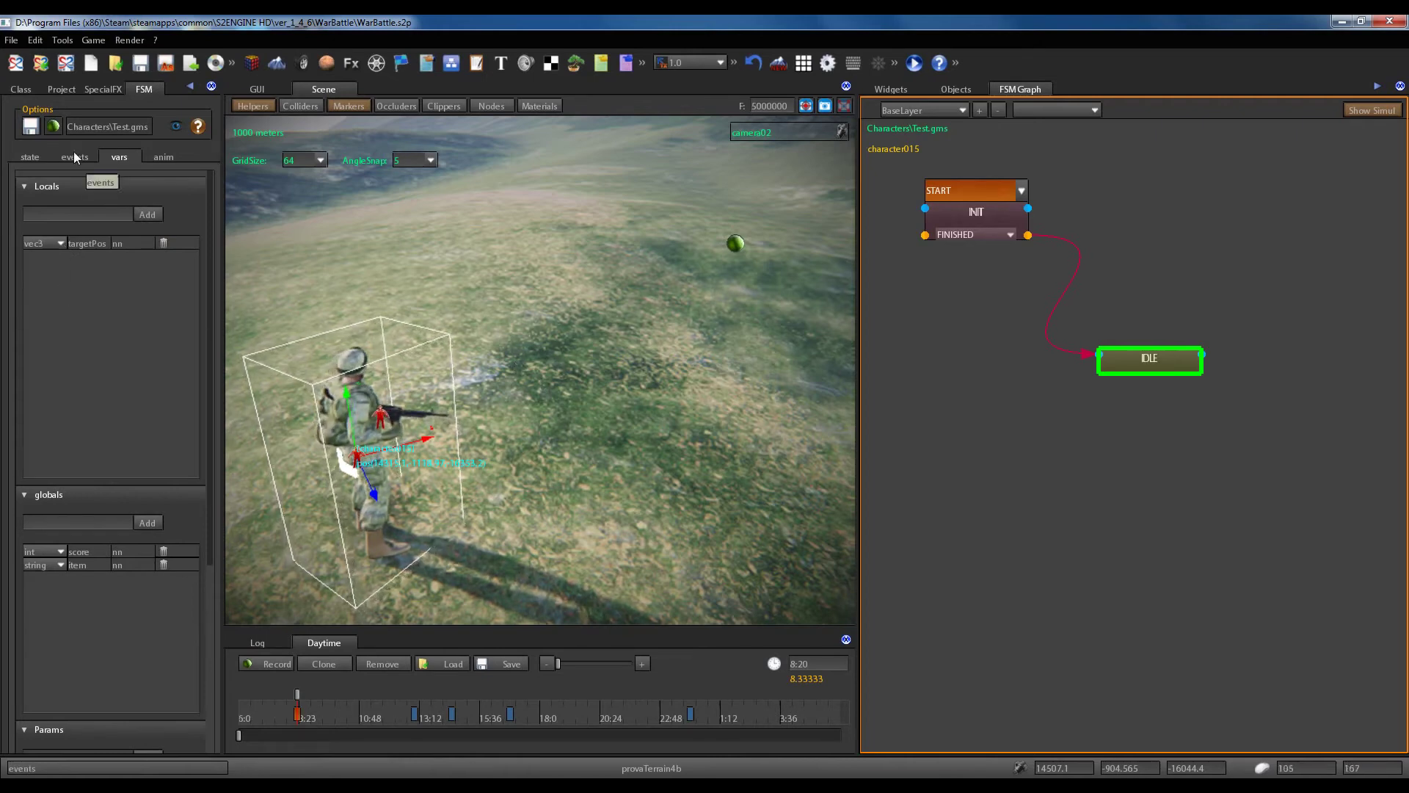
pyautogui.click(28, 157)
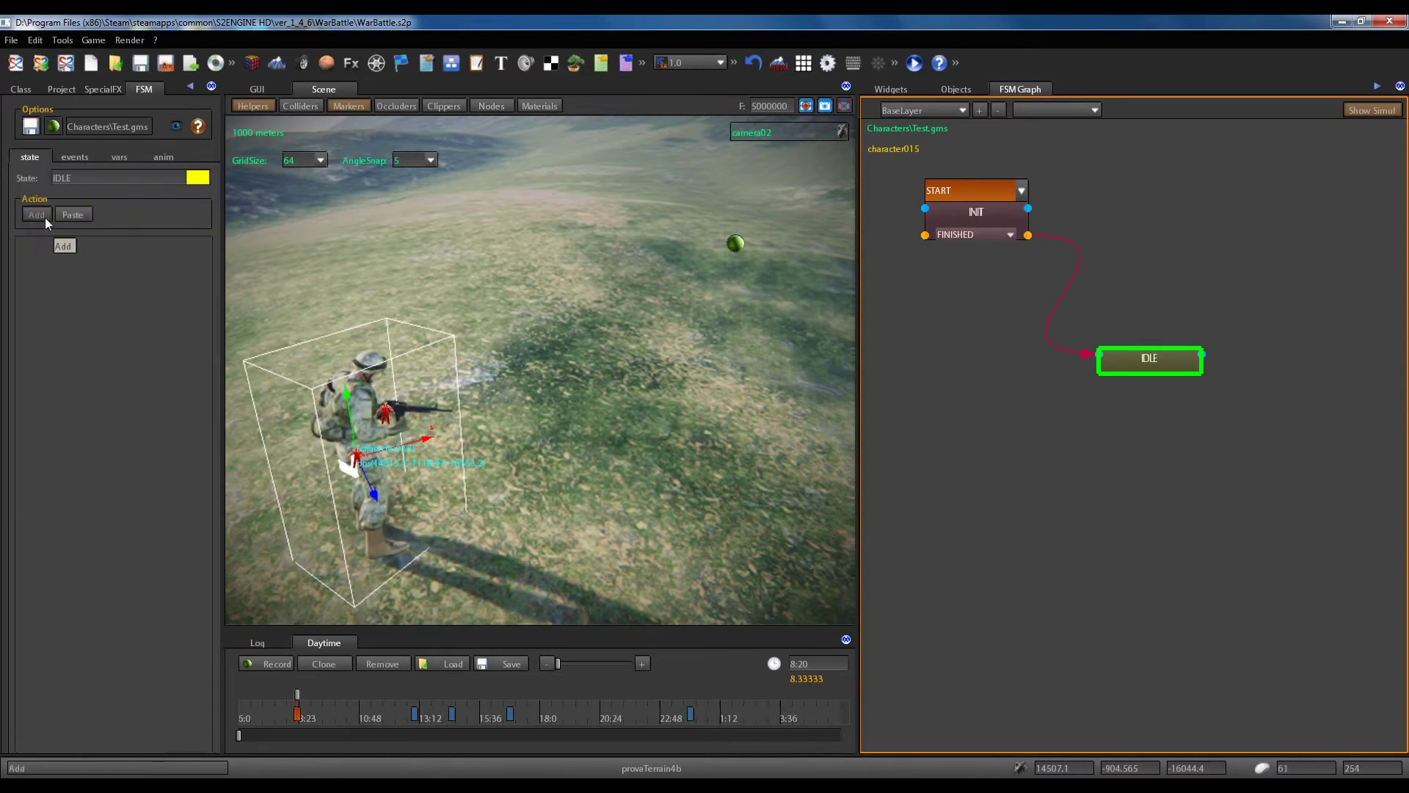
# Add a GetObjectPos action to the IDLE state.
pyautogui.click(44, 214)
pyautogui.click(287, 194)
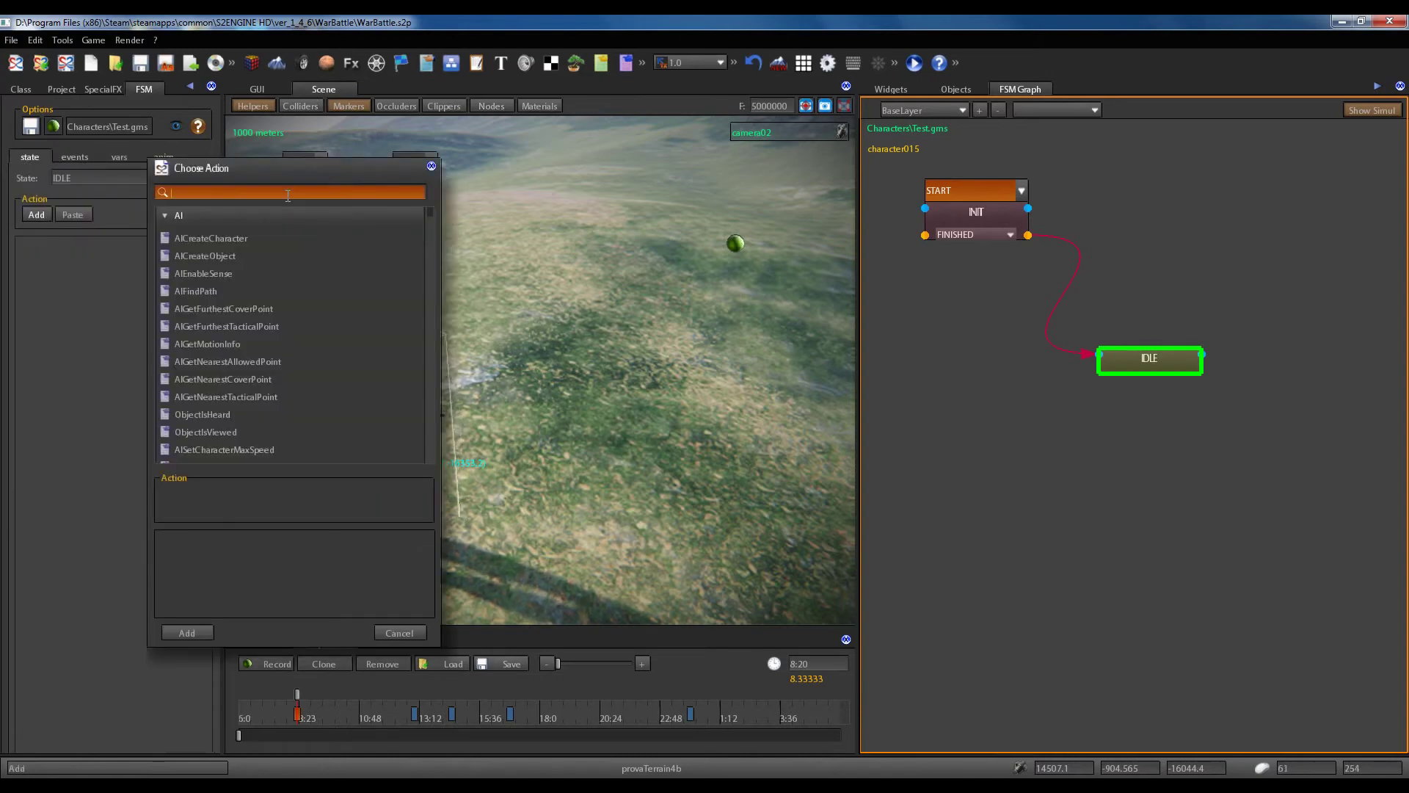
pyautogui.write('GetObj')
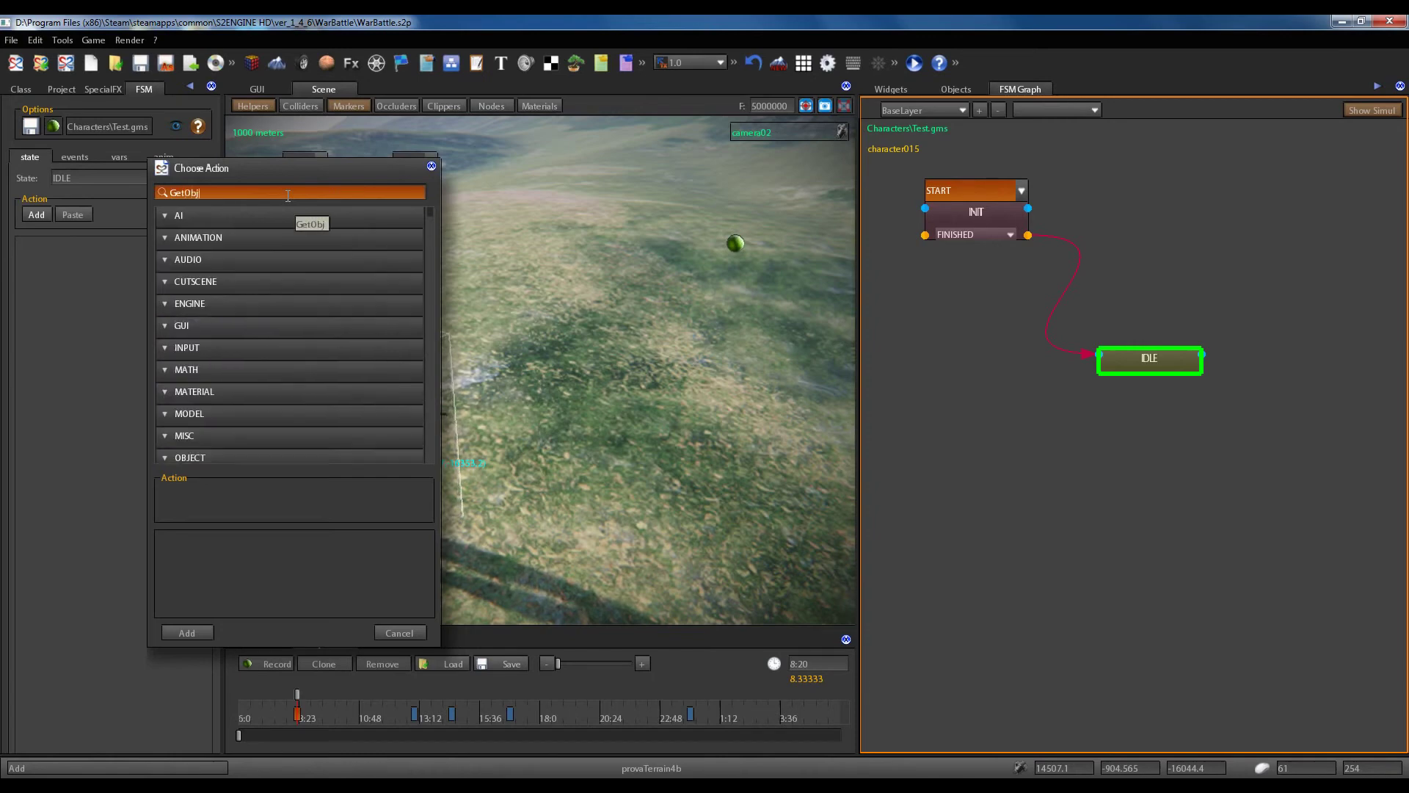
pyautogui.scroll(-5, 306, 304)
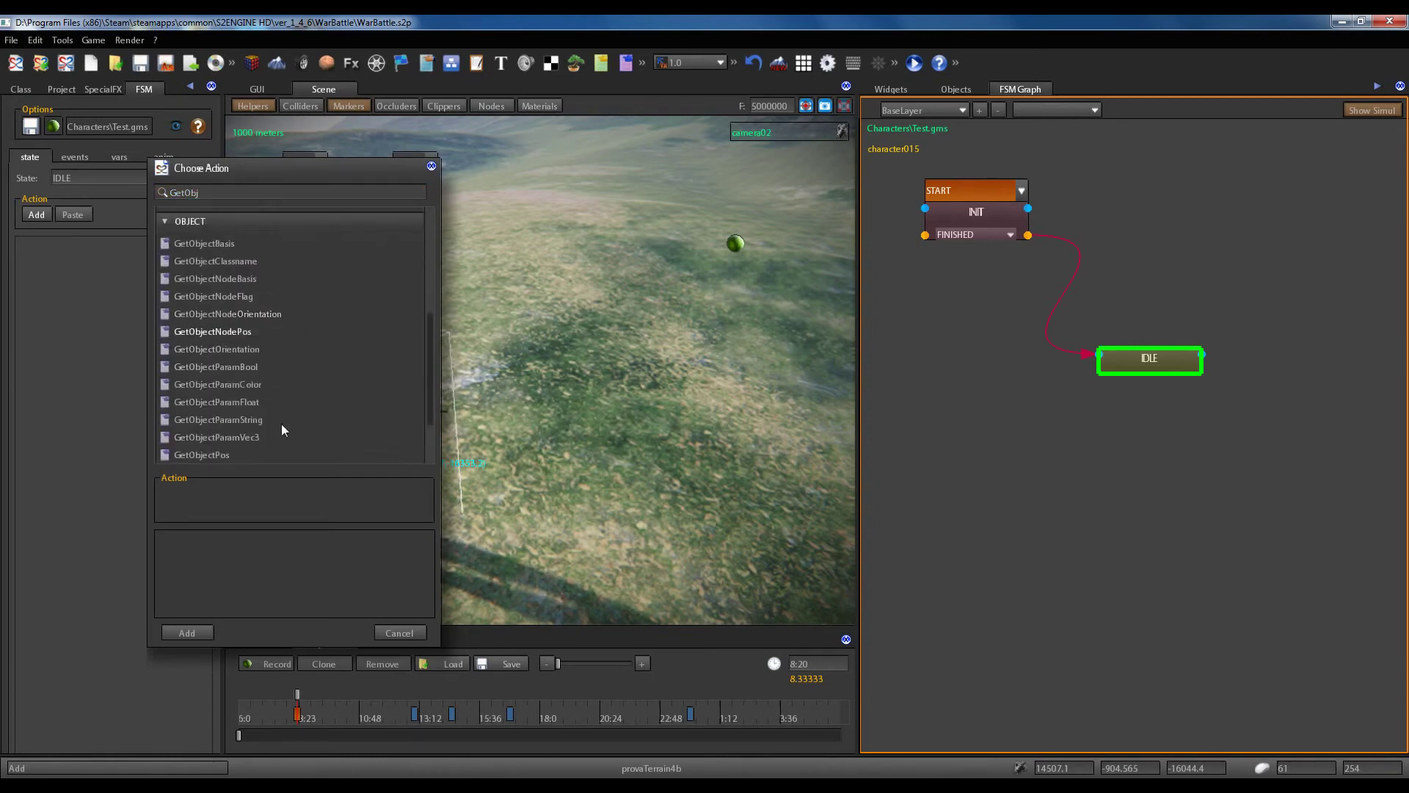
pyautogui.click(205, 455)
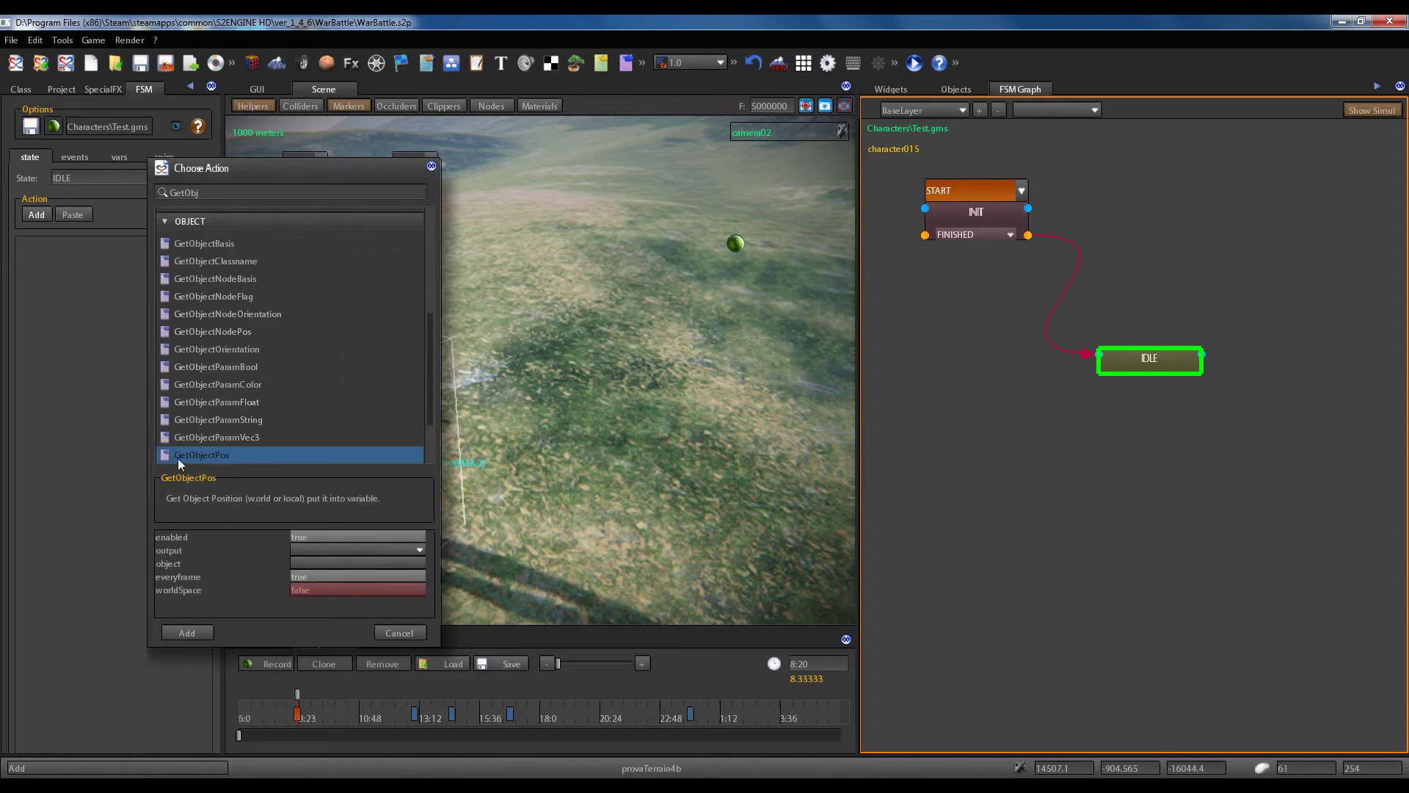
pyautogui.click(199, 631)
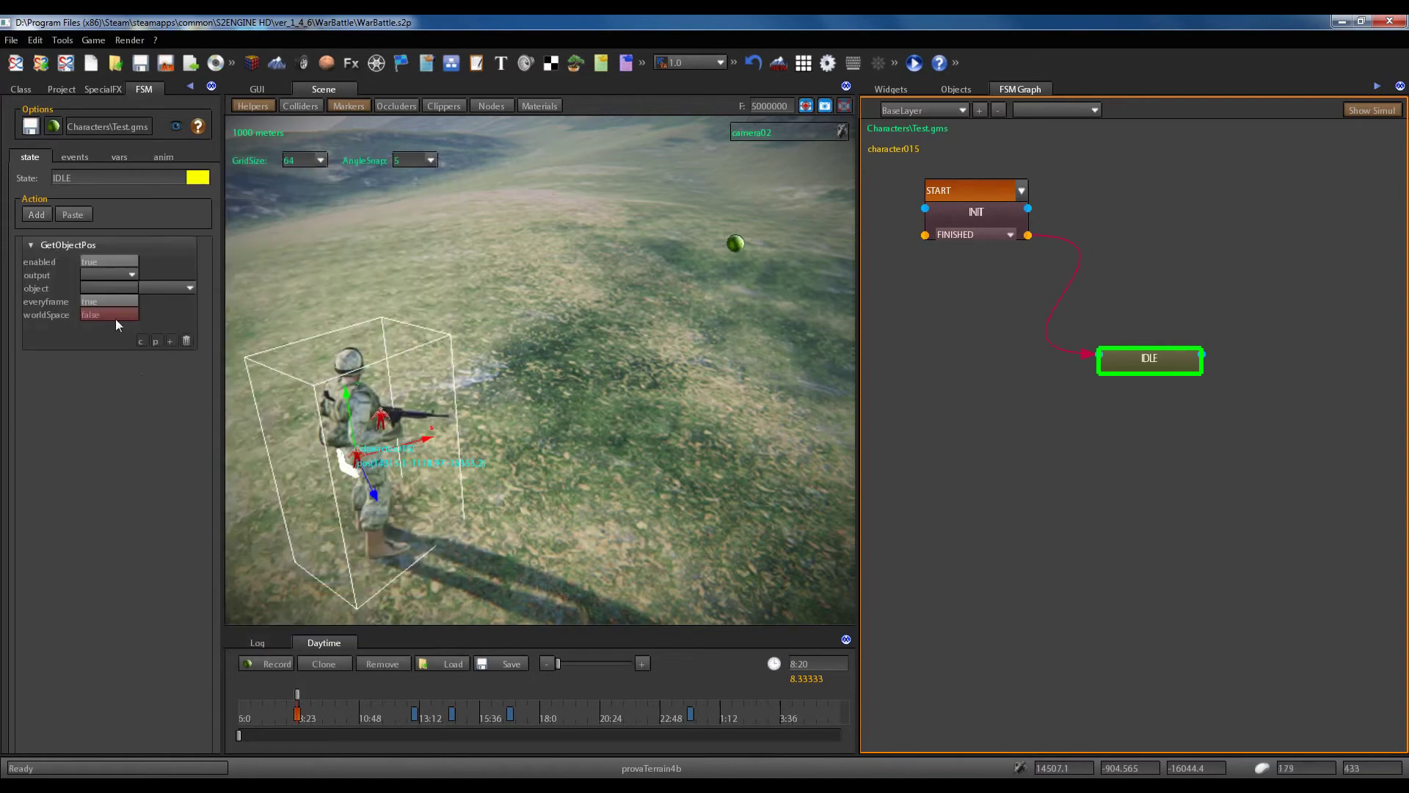
# Configure GetObjectPos to output to targetPos, with everyframe set to false and worldSpace set to true.
pyautogui.click(132, 274)
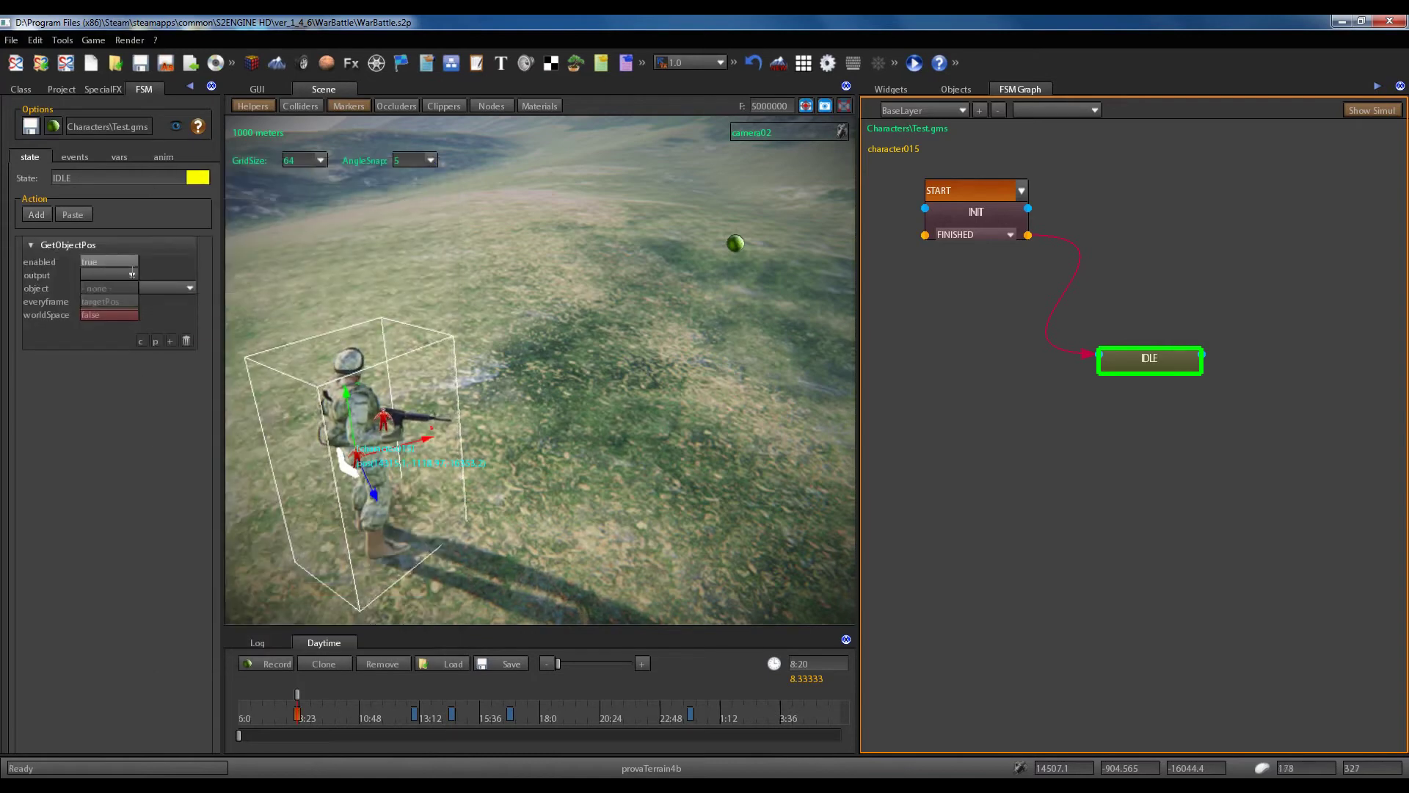
pyautogui.click(108, 301)
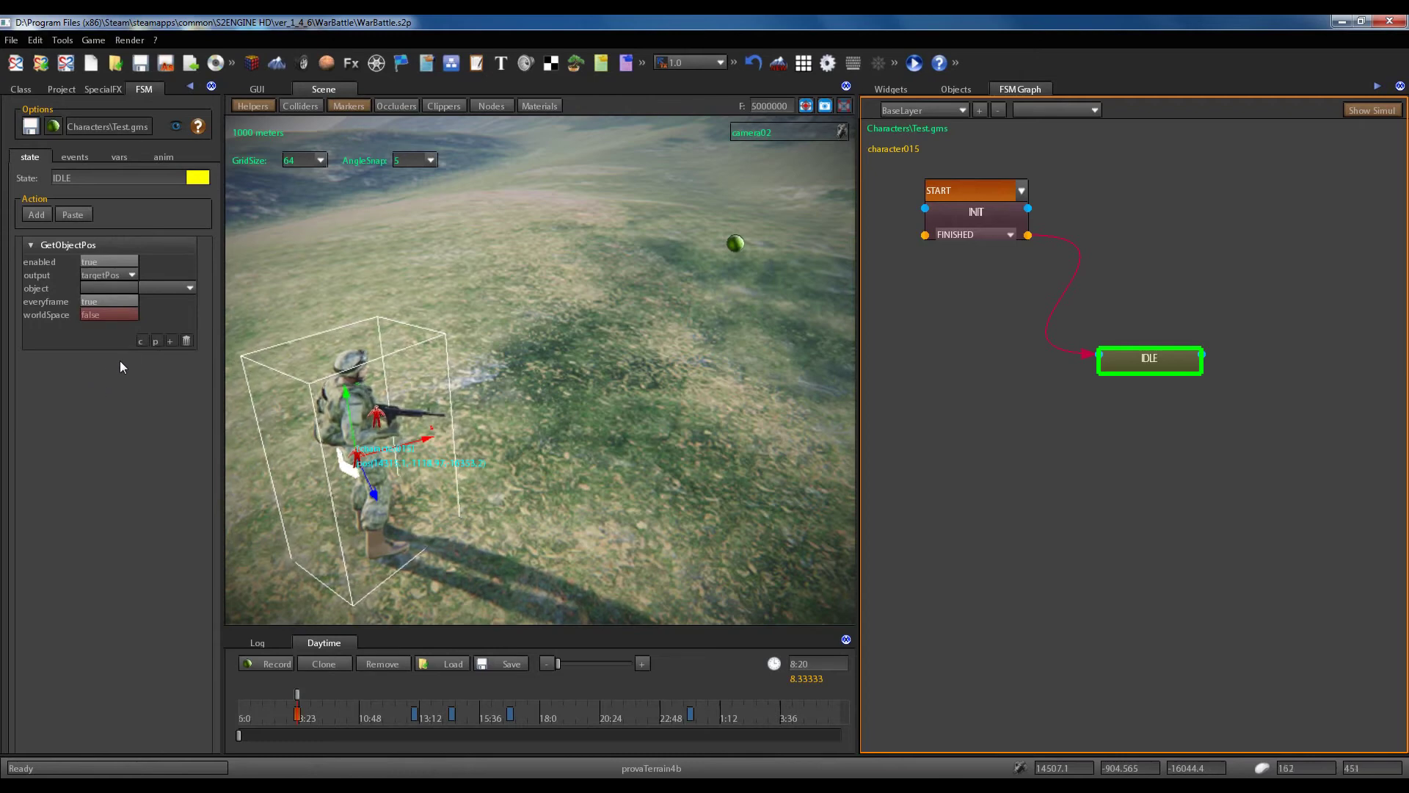
pyautogui.click(103, 302)
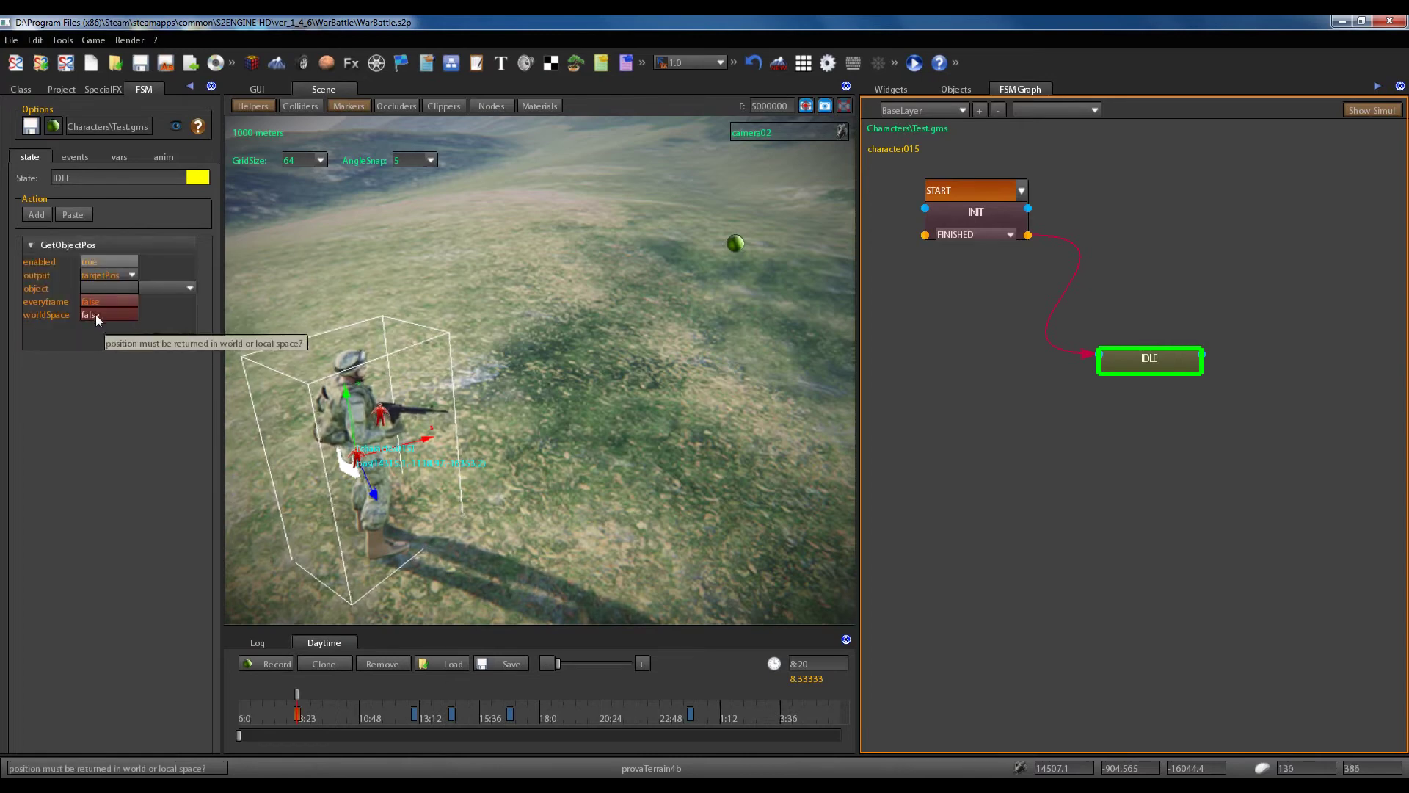
pyautogui.click(95, 314)
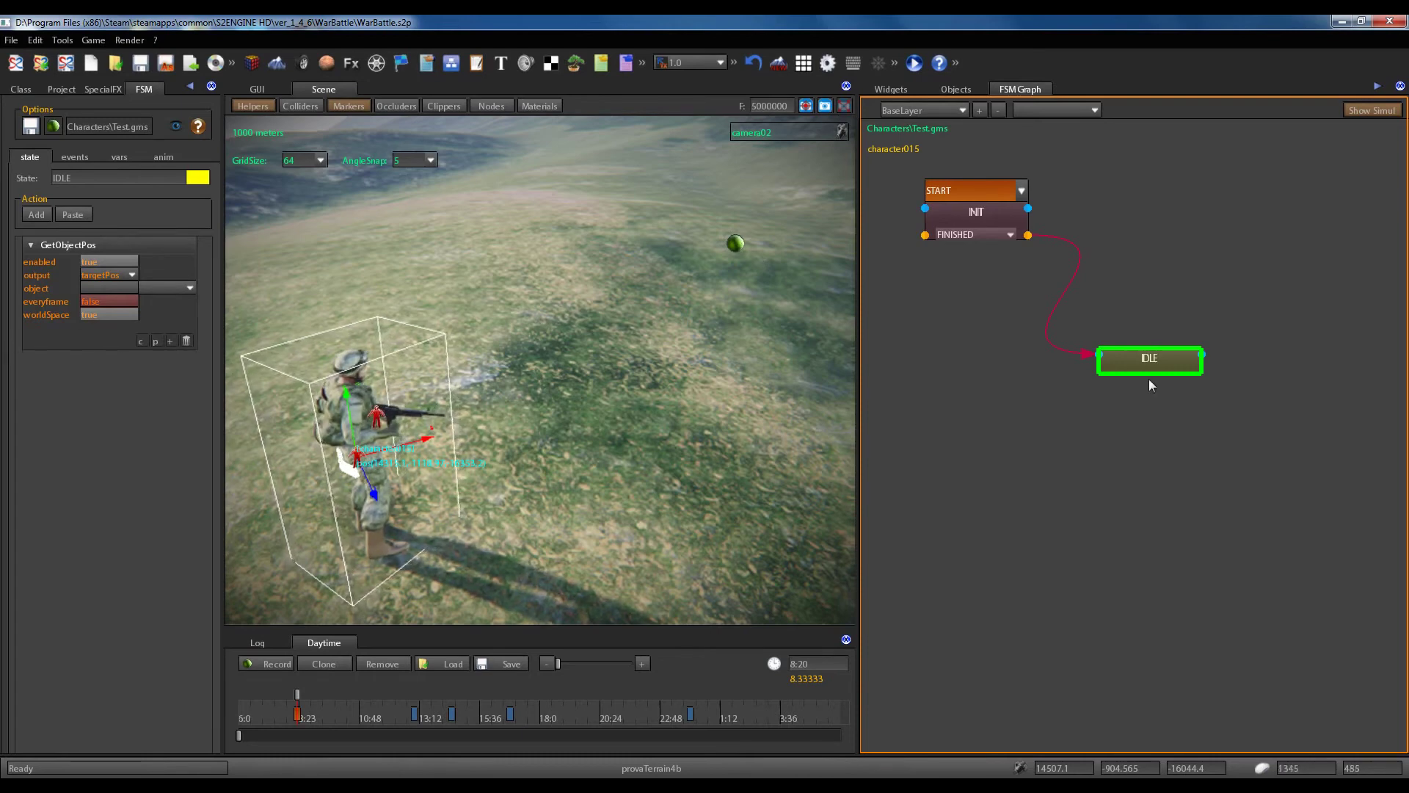
# Append an AIFindPath action after GetObjectPos, with everyframe set to false and targetPoint taken from the targetPos variable.
pyautogui.click(172, 340)
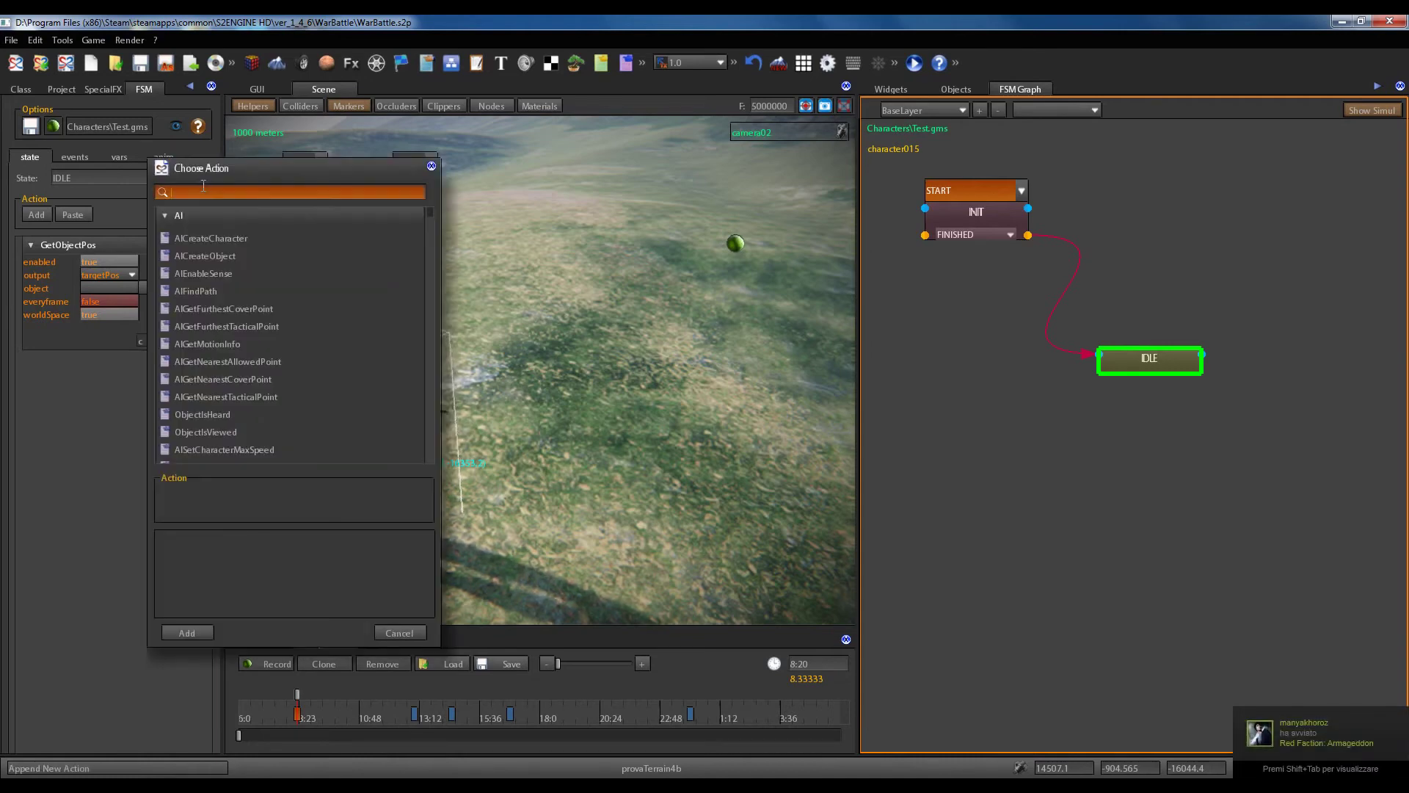
pyautogui.write('FindPa')
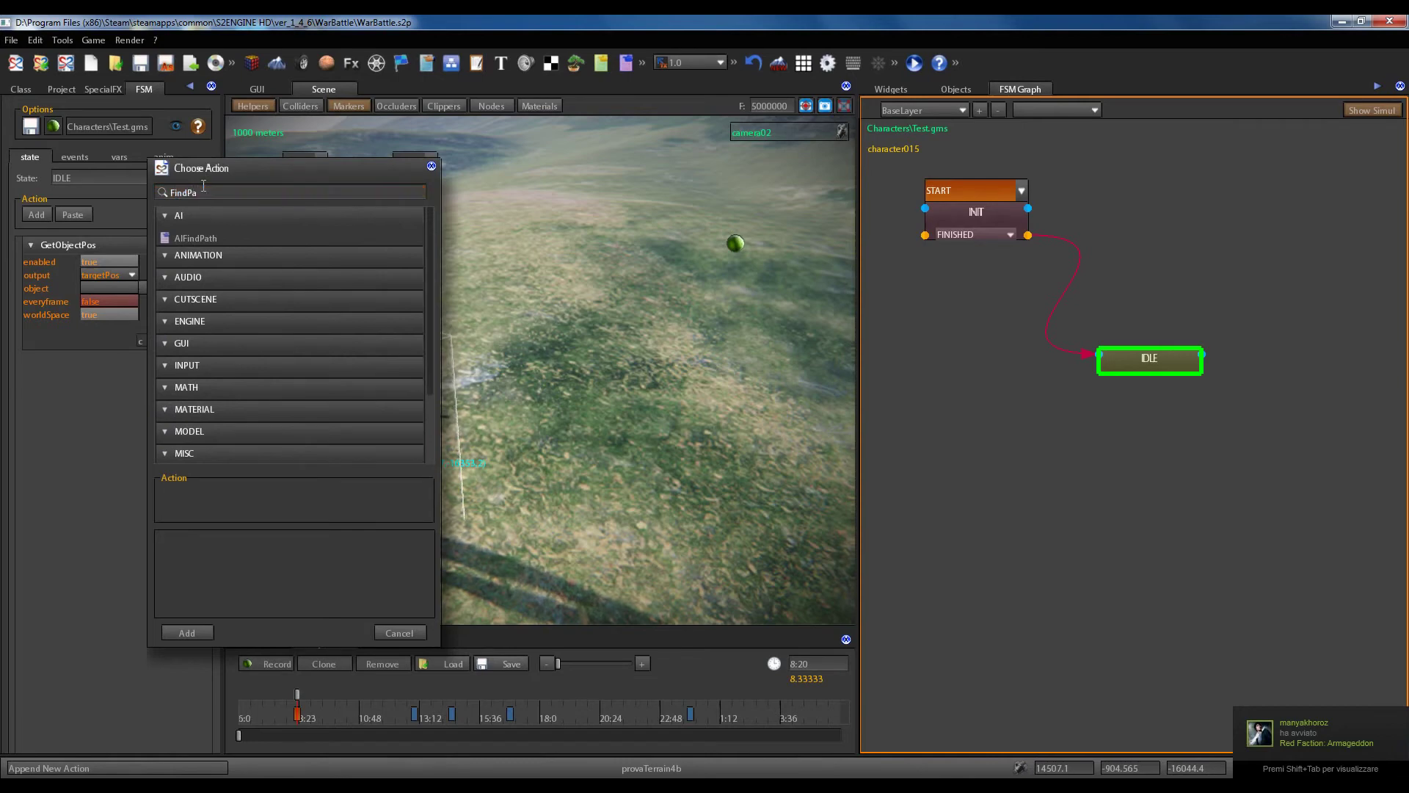
pyautogui.click(192, 238)
pyautogui.click(189, 633)
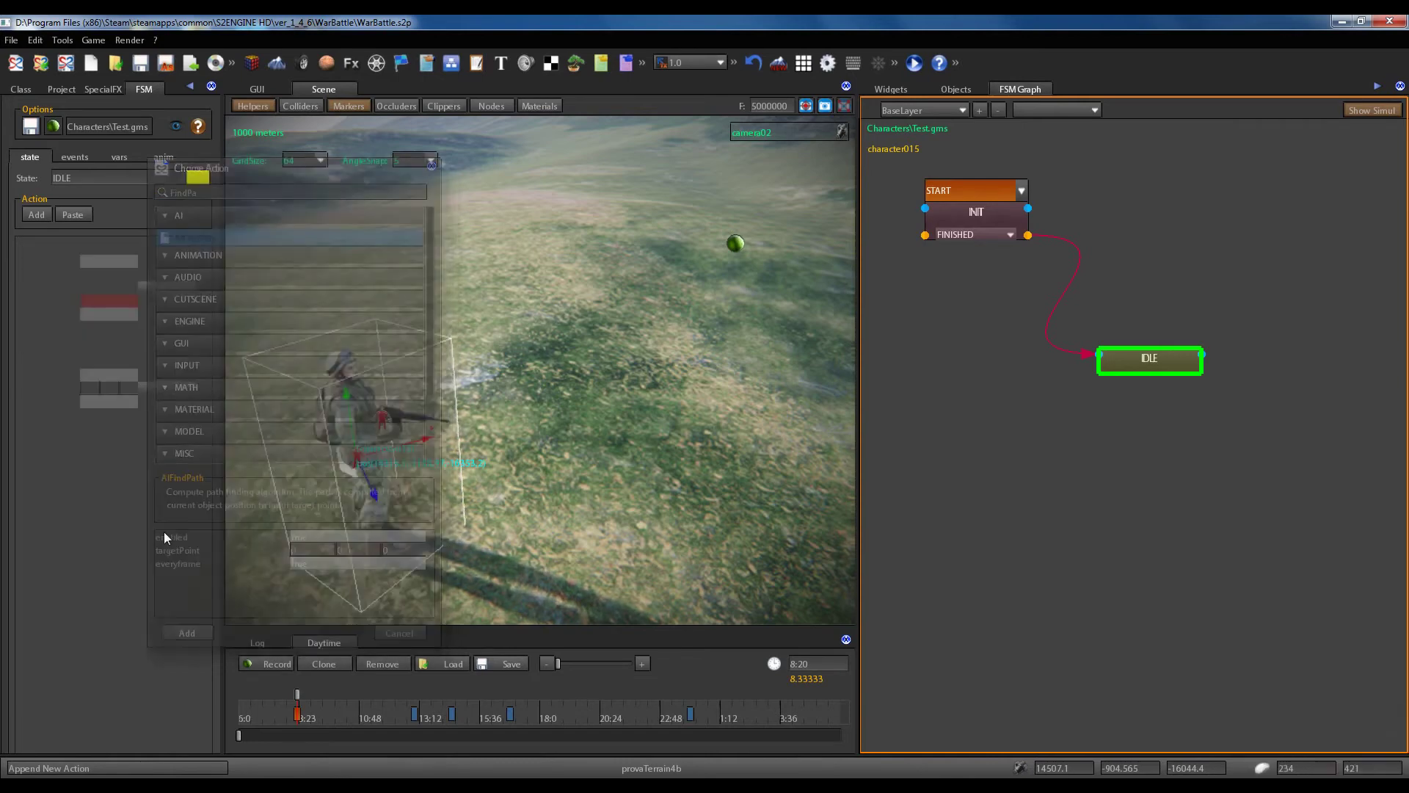
pyautogui.click(89, 403)
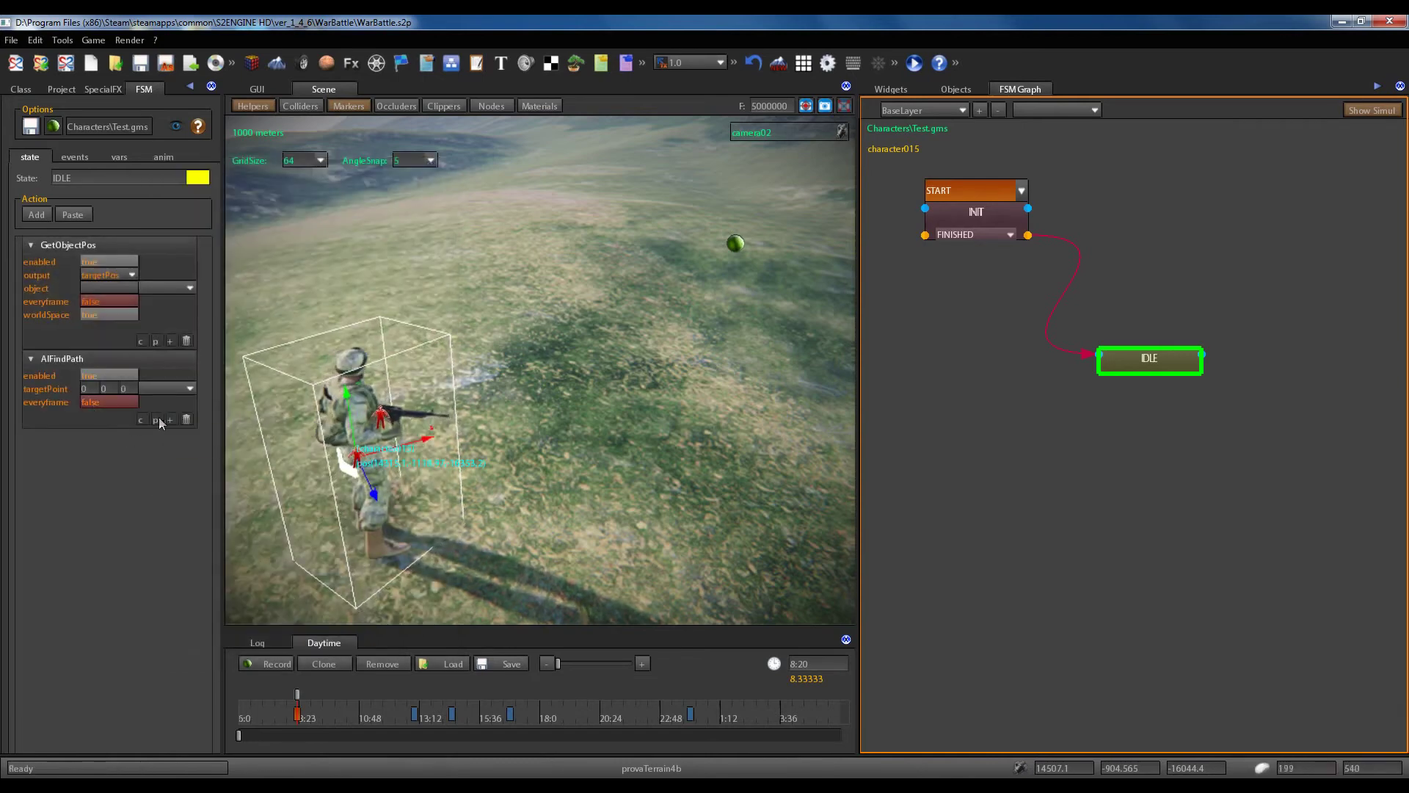
pyautogui.click(189, 388)
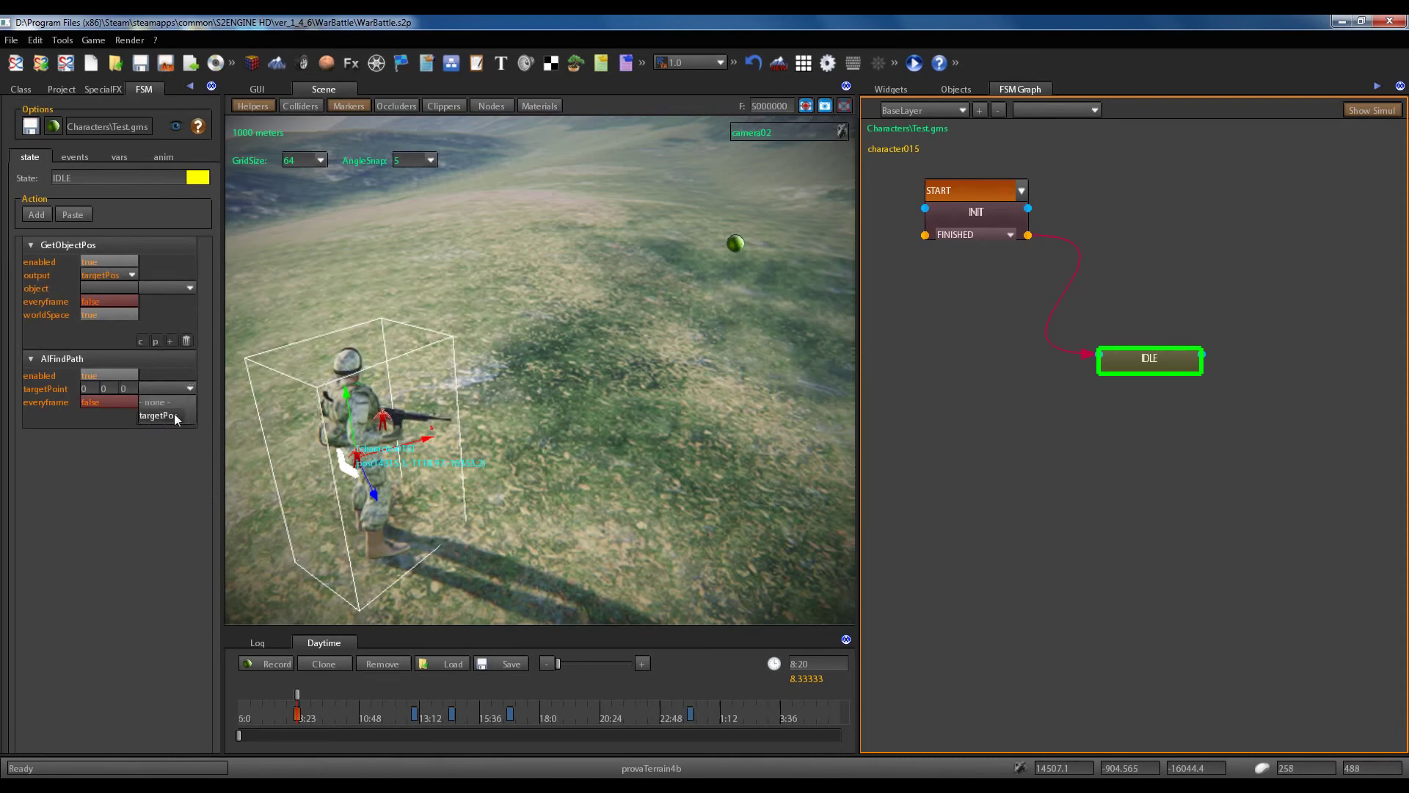
pyautogui.click(173, 415)
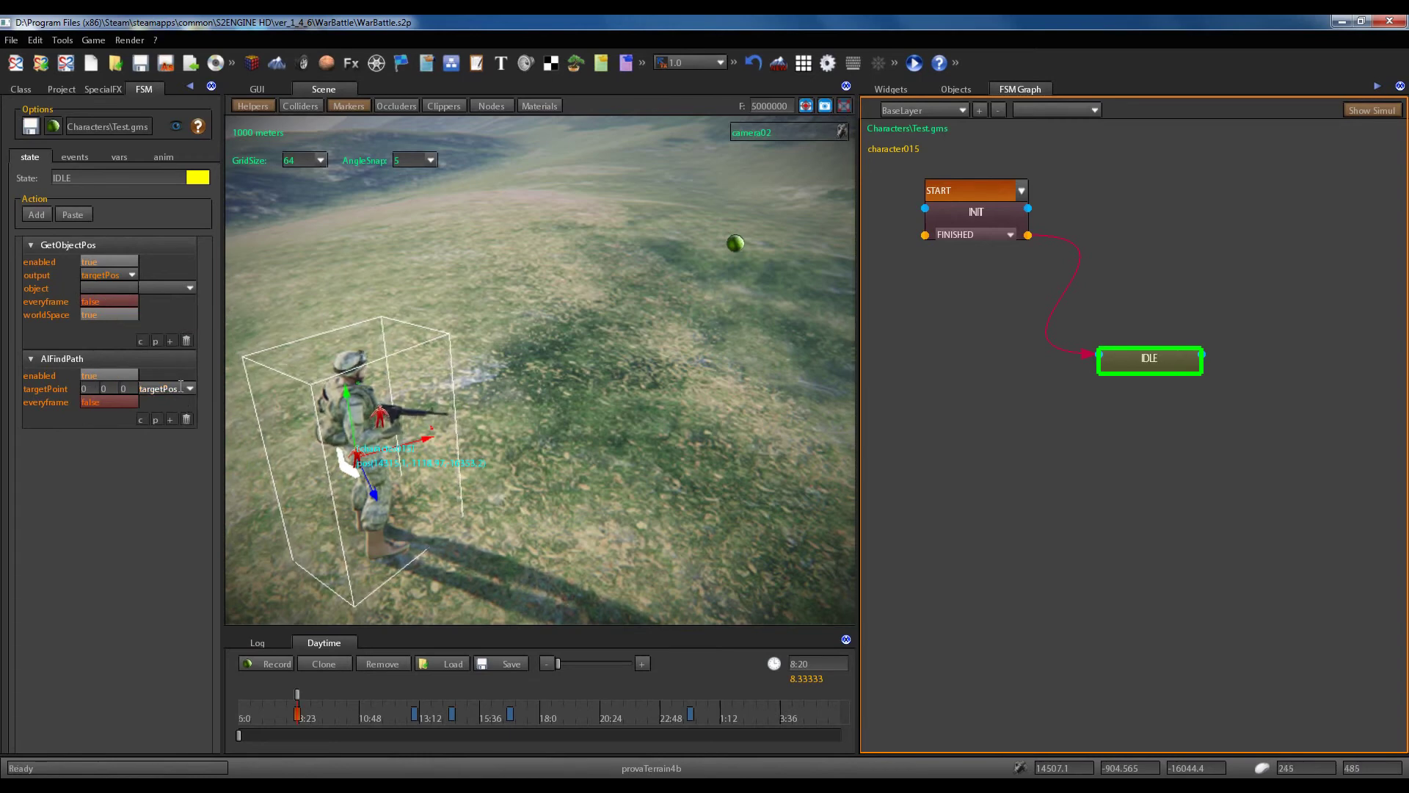
# Assign helper01 as the GetObjectPos object by picking the green helper in the scene.
pyautogui.click(104, 288)
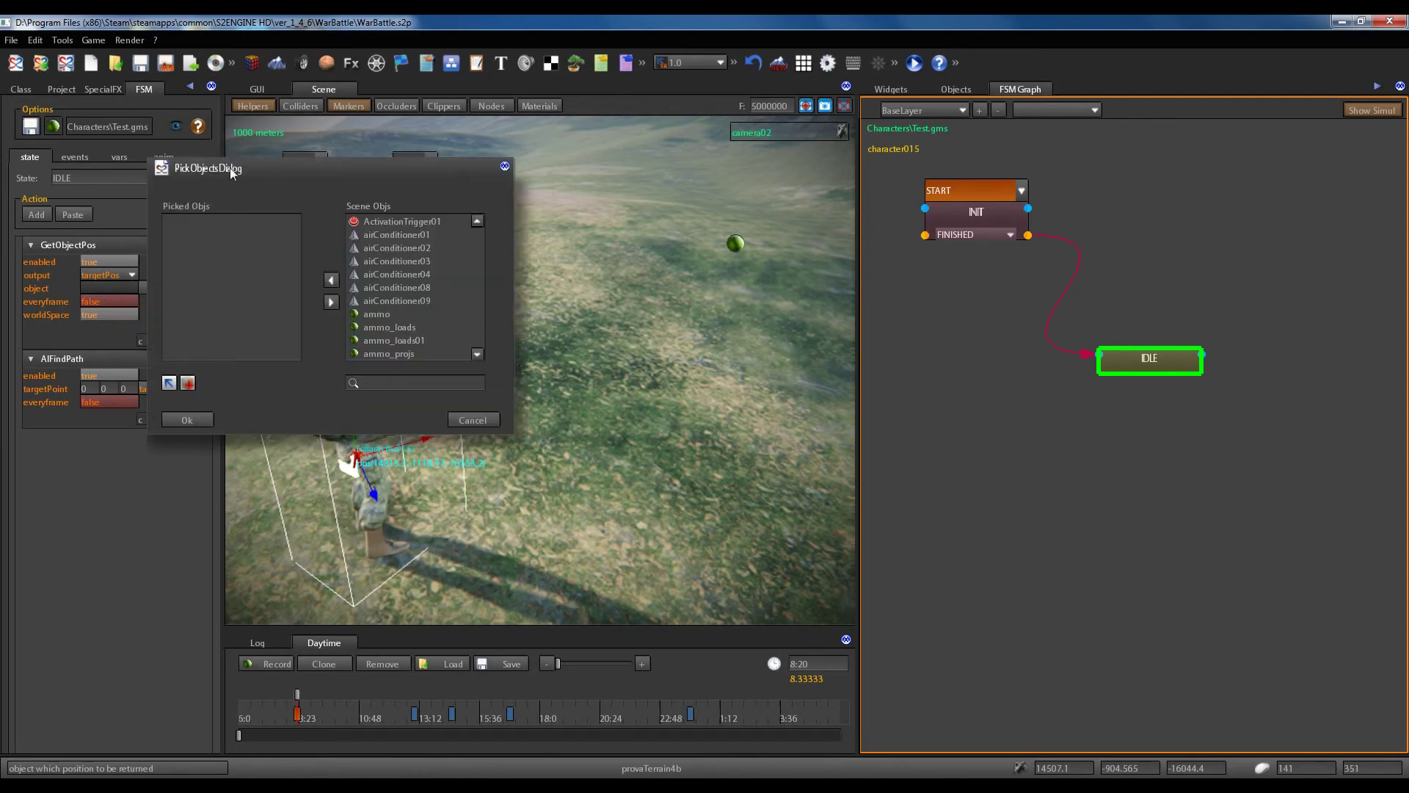
pyautogui.click(169, 383)
pyautogui.click(736, 244)
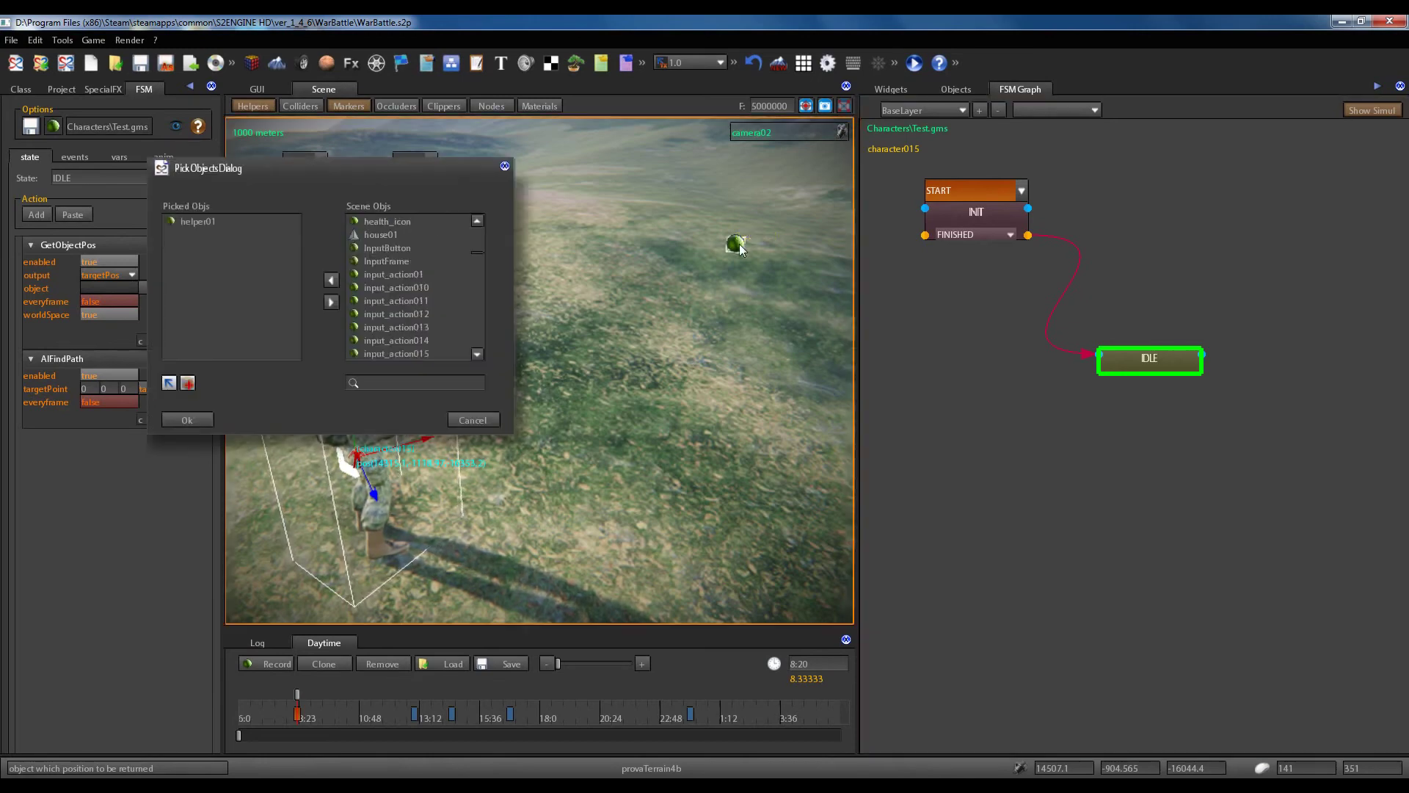
pyautogui.click(188, 420)
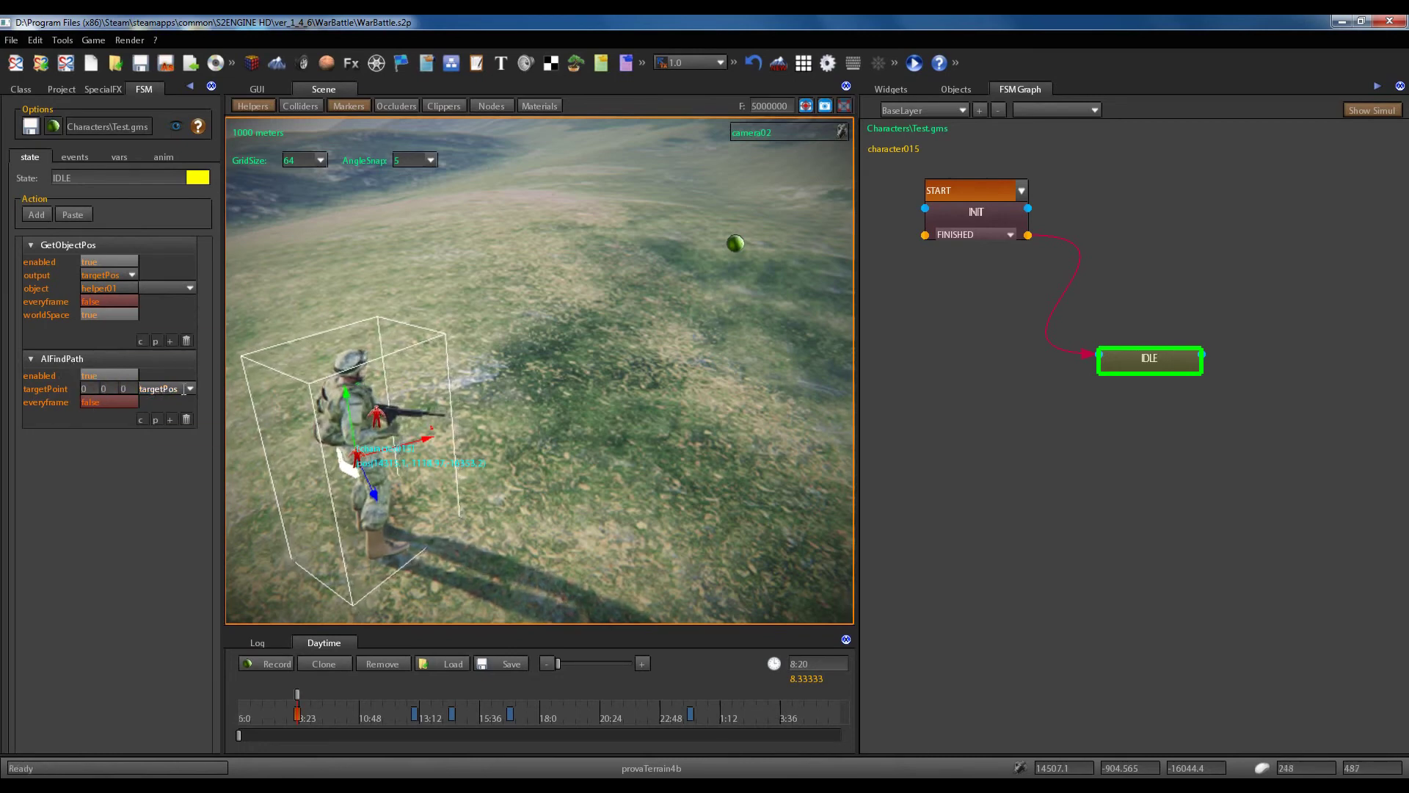
# Shift the IDLE state slightly in the graph and add a new state named WALK below INIT.
pyautogui.moveTo(1160, 359); pyautogui.dragTo(1143, 378)
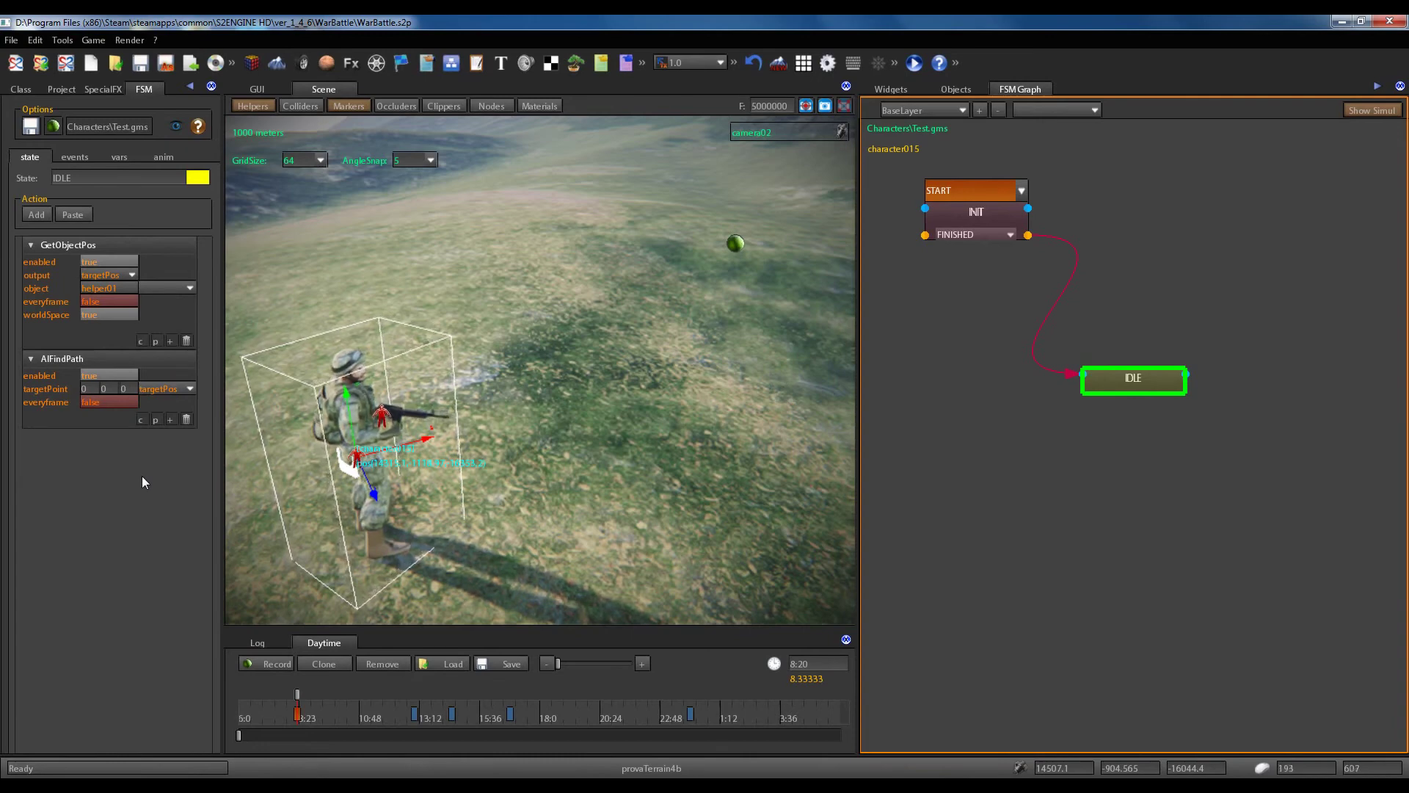
pyautogui.moveTo(1113, 378); pyautogui.dragTo(1148, 359)
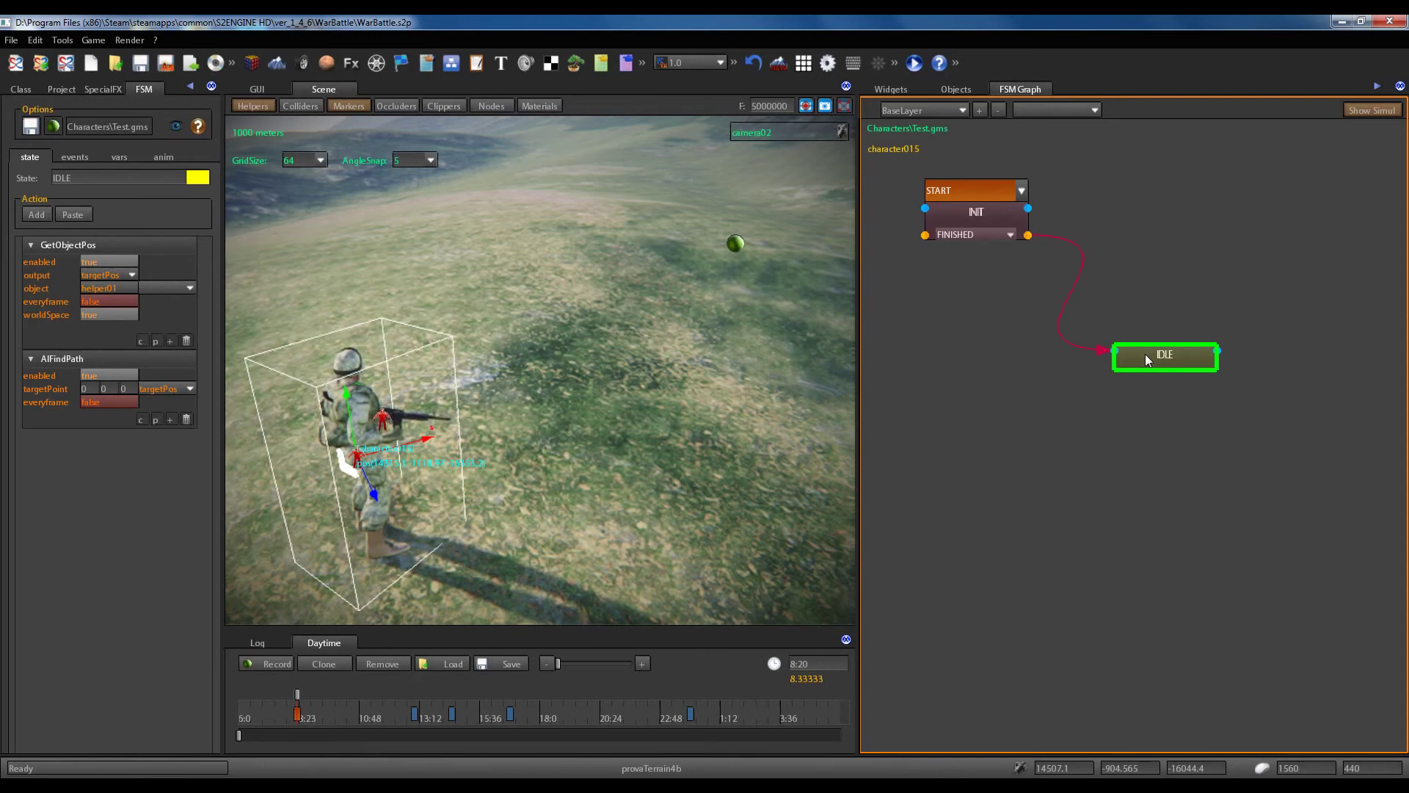
pyautogui.rightClick(997, 428)
pyautogui.click(1027, 439)
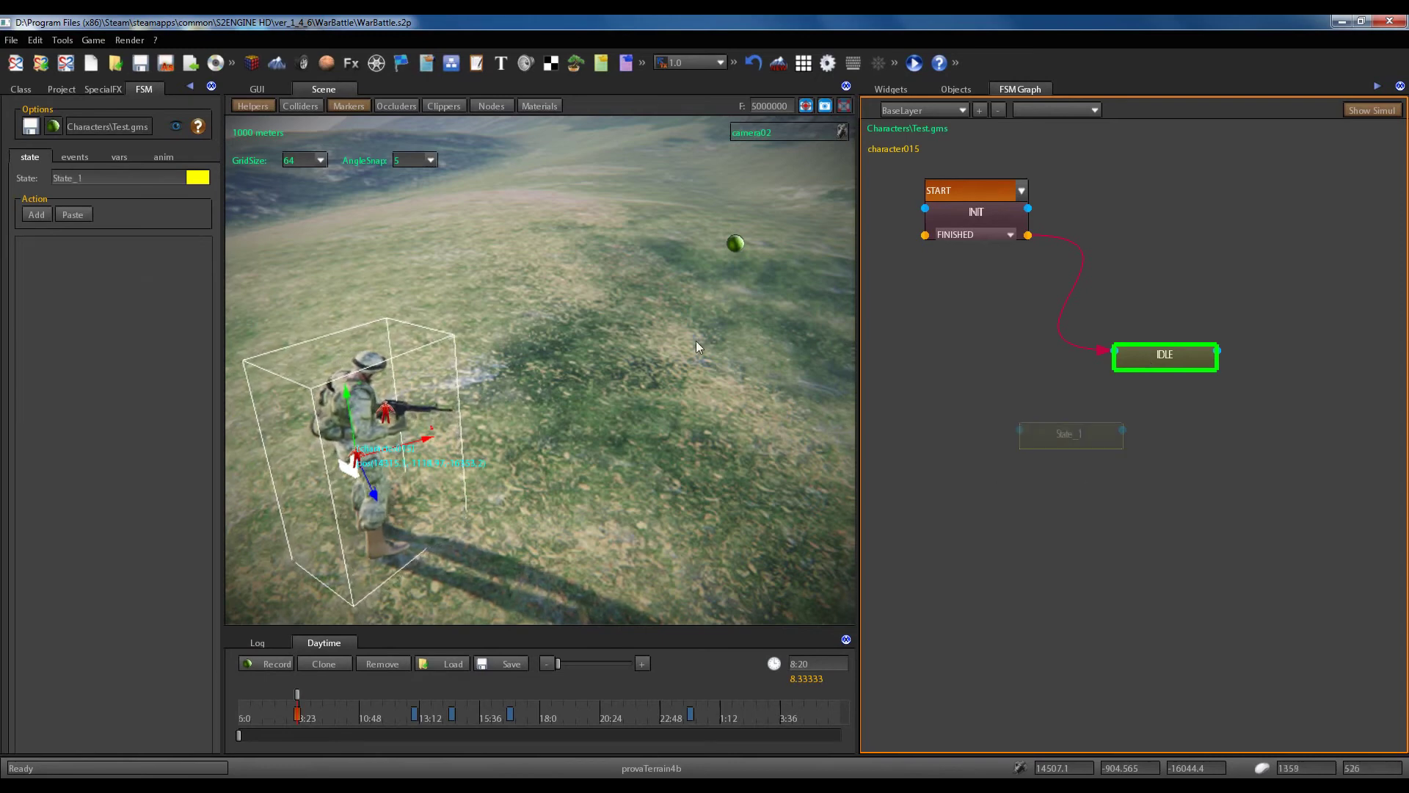
pyautogui.click(119, 178)
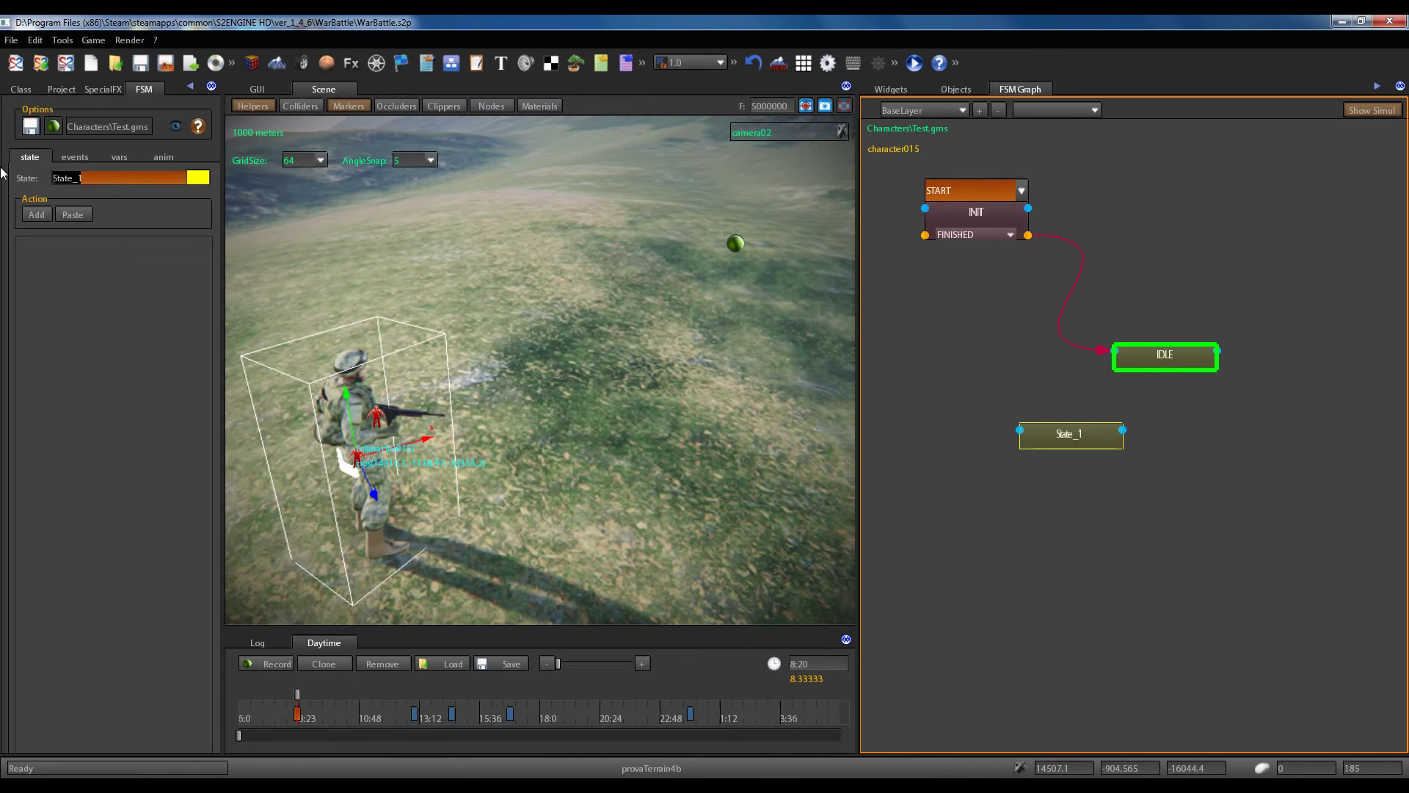
pyautogui.write('WALK')
pyautogui.press('Return')
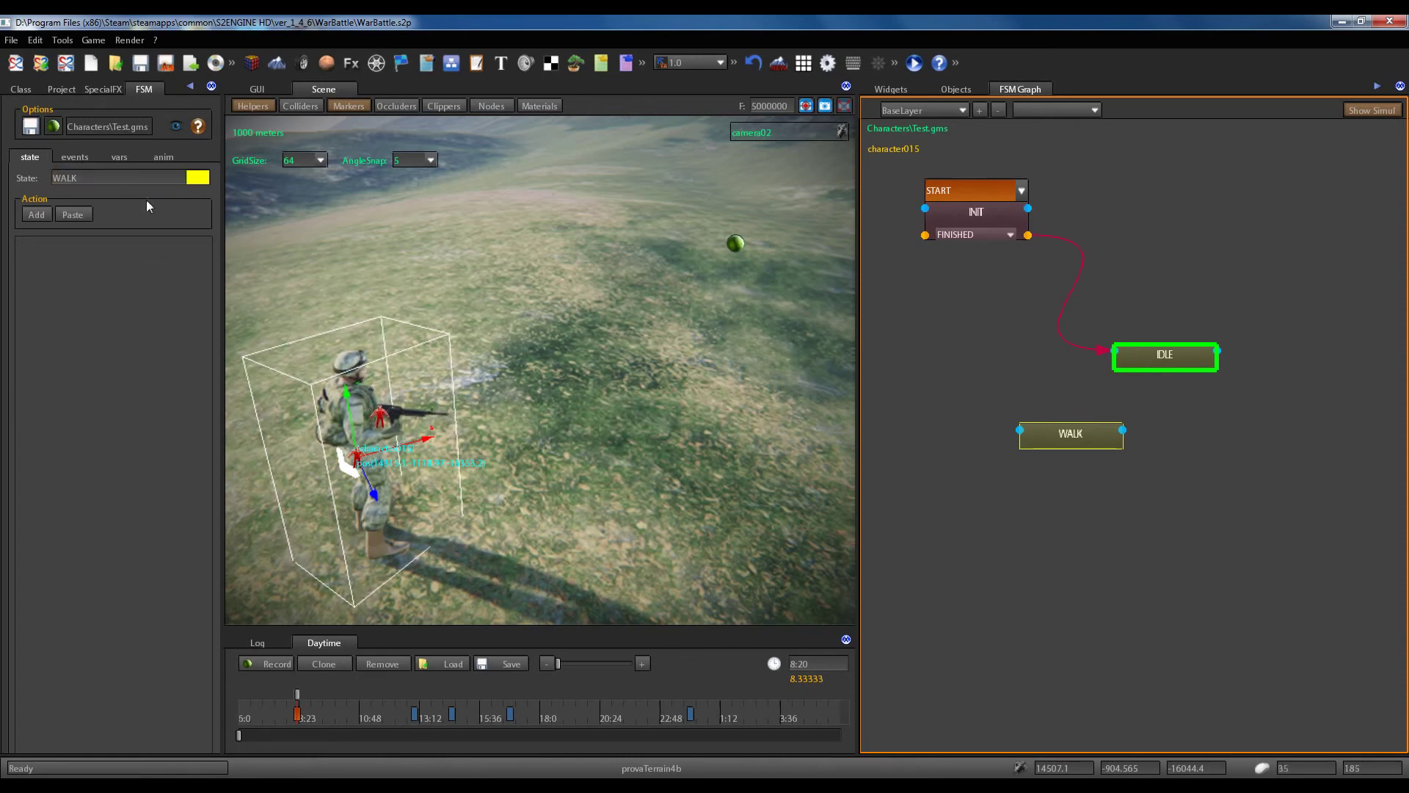
pyautogui.moveTo(1064, 439); pyautogui.dragTo(985, 453)
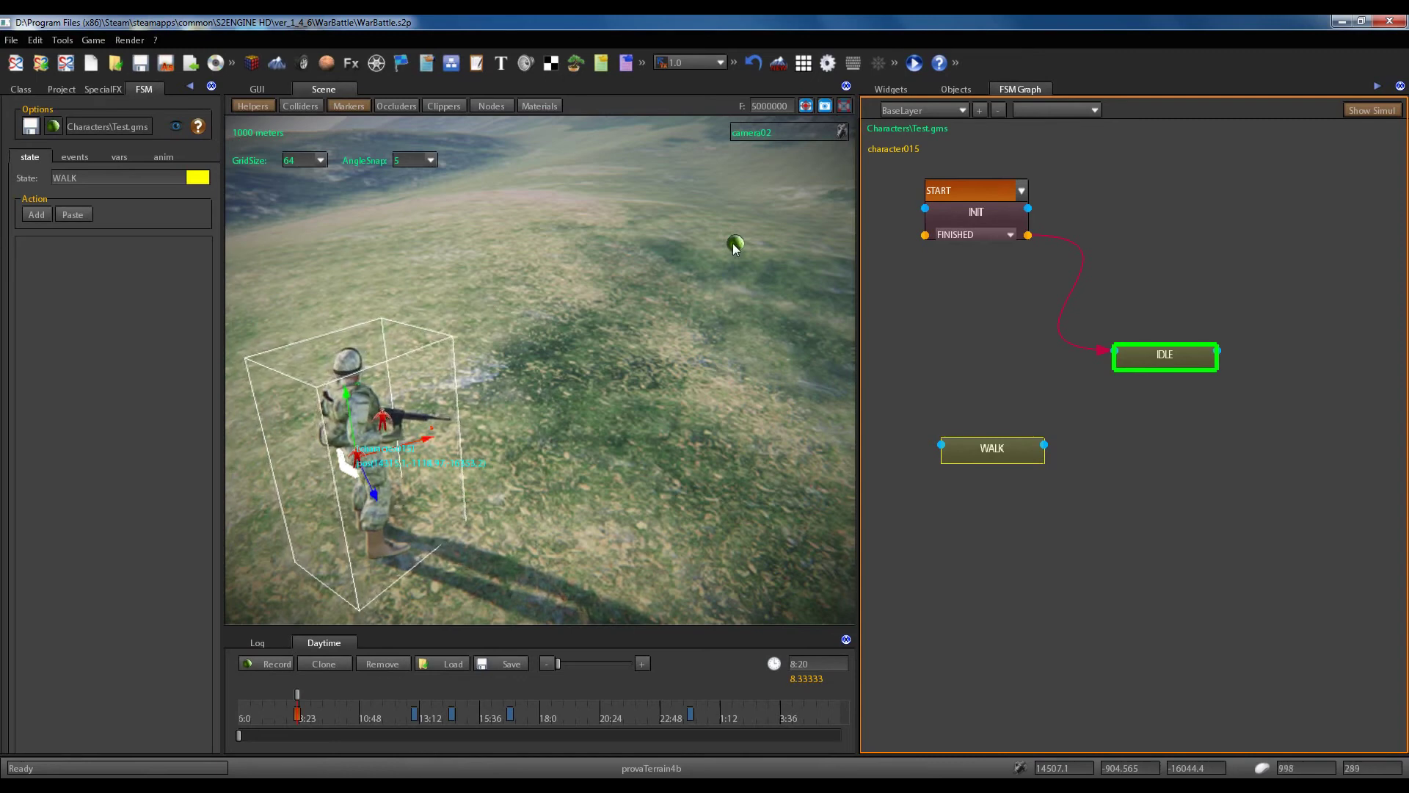
# Append a SendEvent action after AIFindPath in the IDLE state.
pyautogui.click(1144, 353)
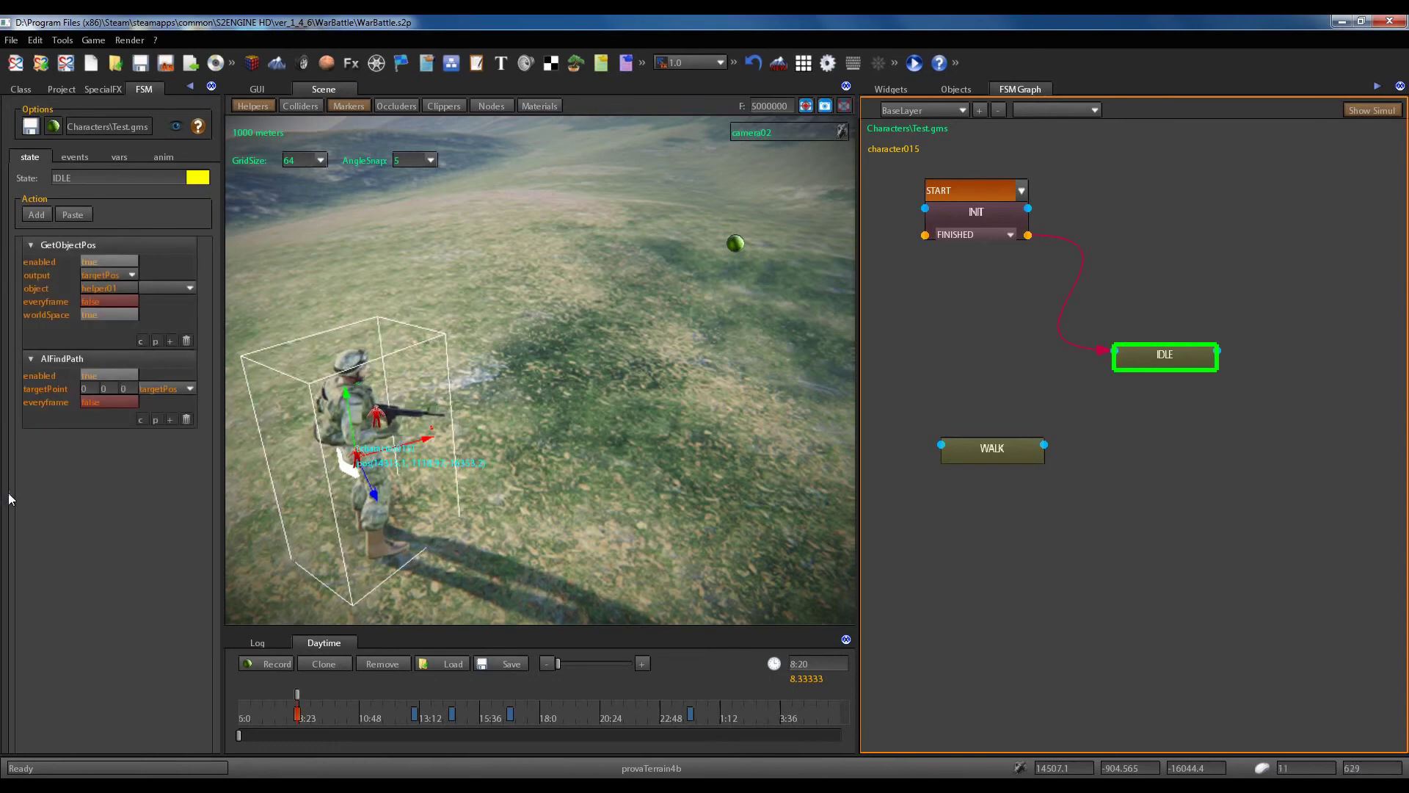
pyautogui.click(171, 420)
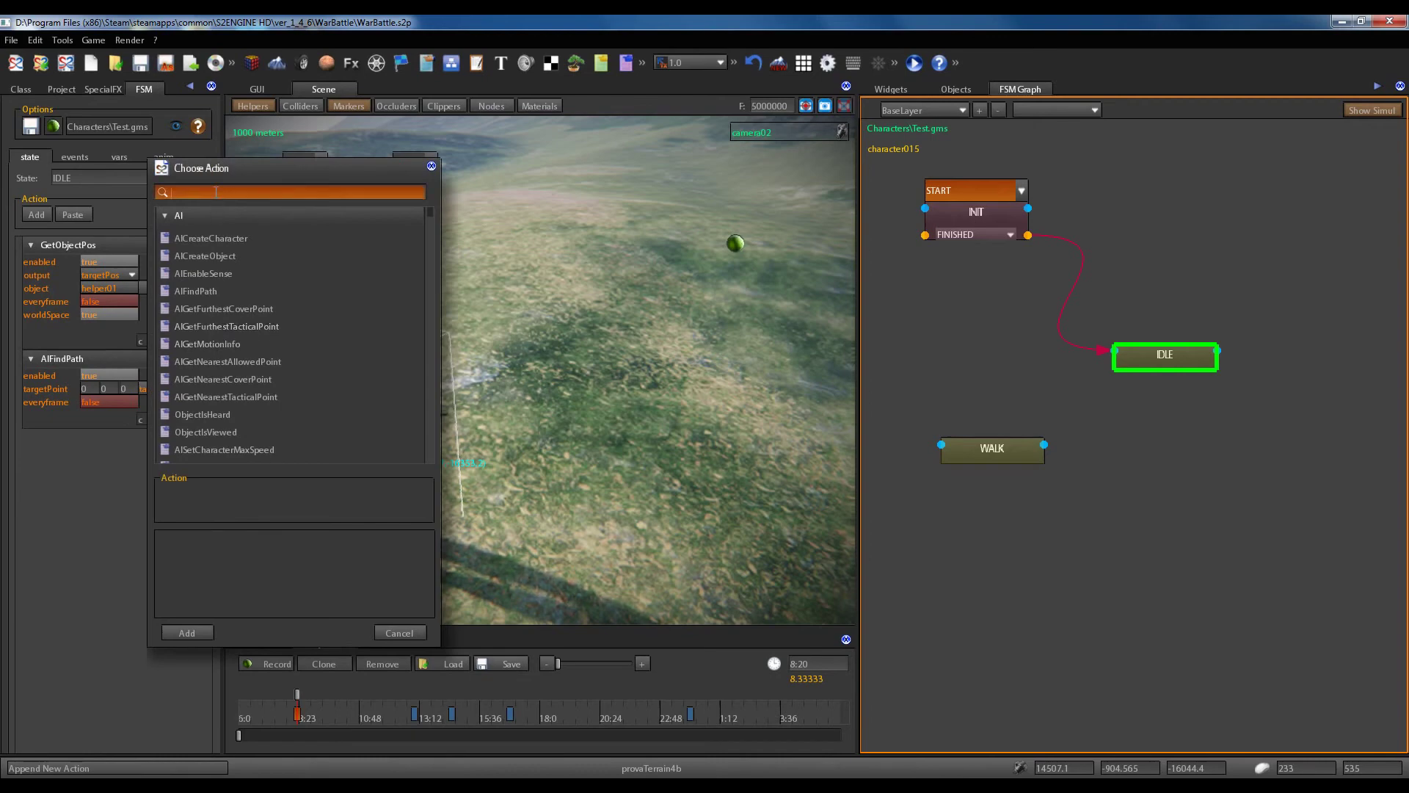
pyautogui.write('se')
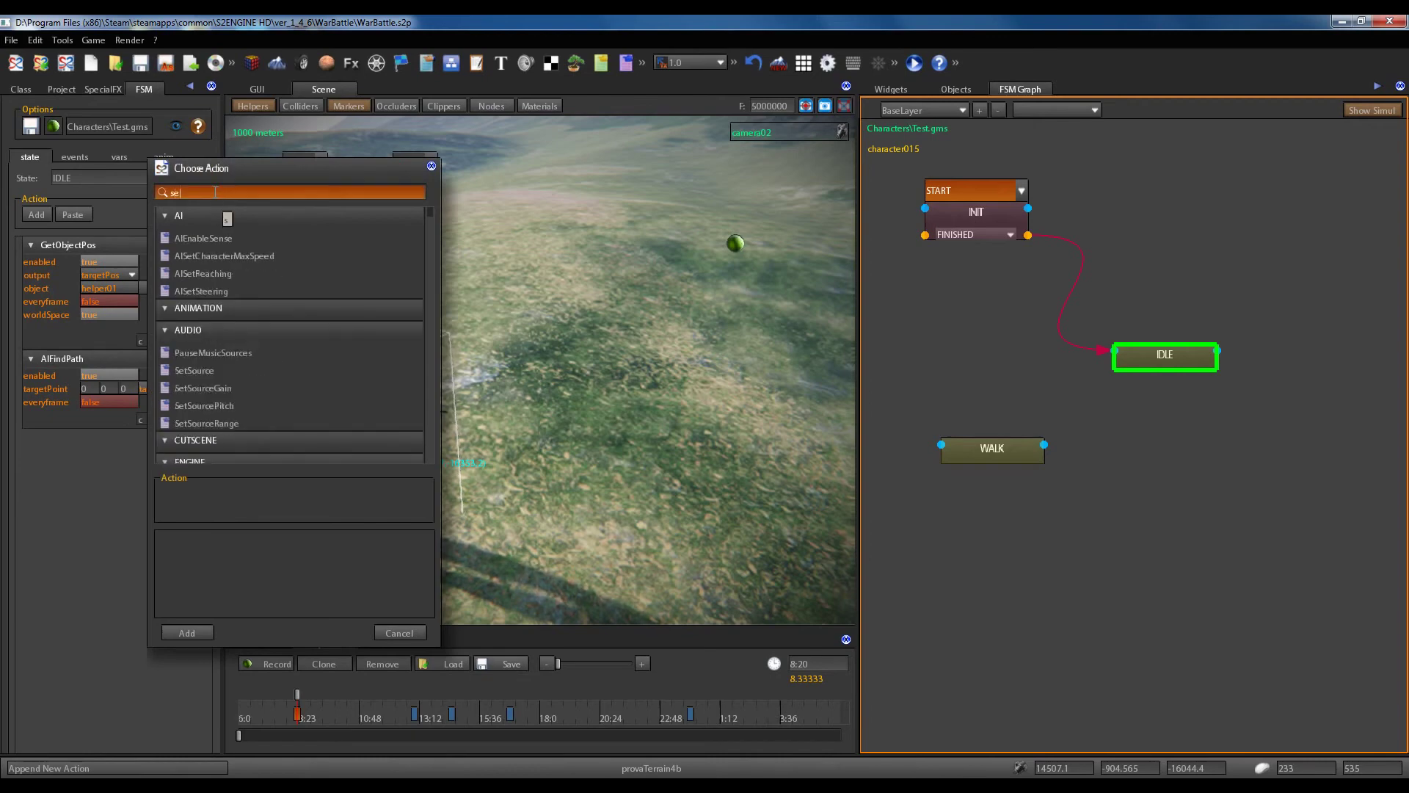
pyautogui.write('ndE')
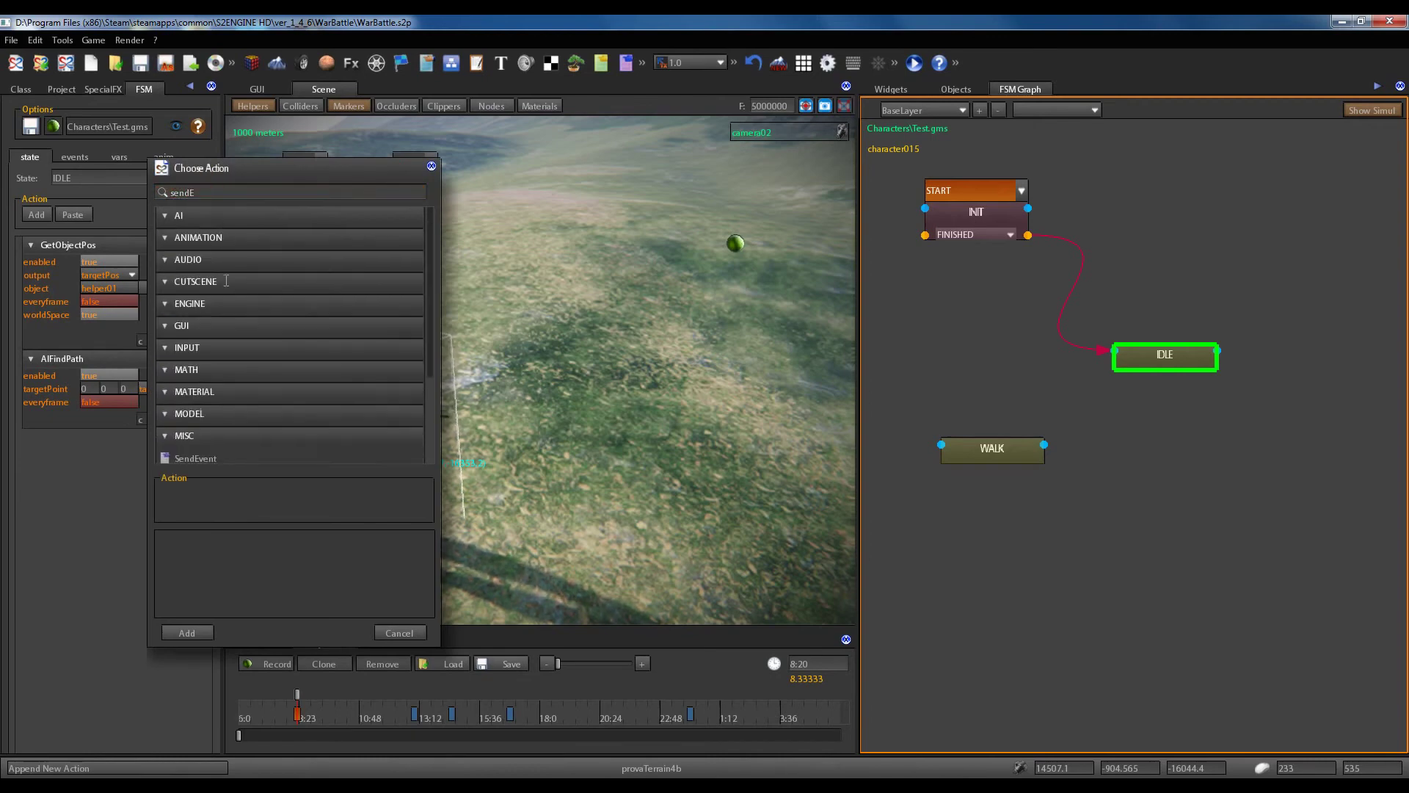
pyautogui.click(195, 459)
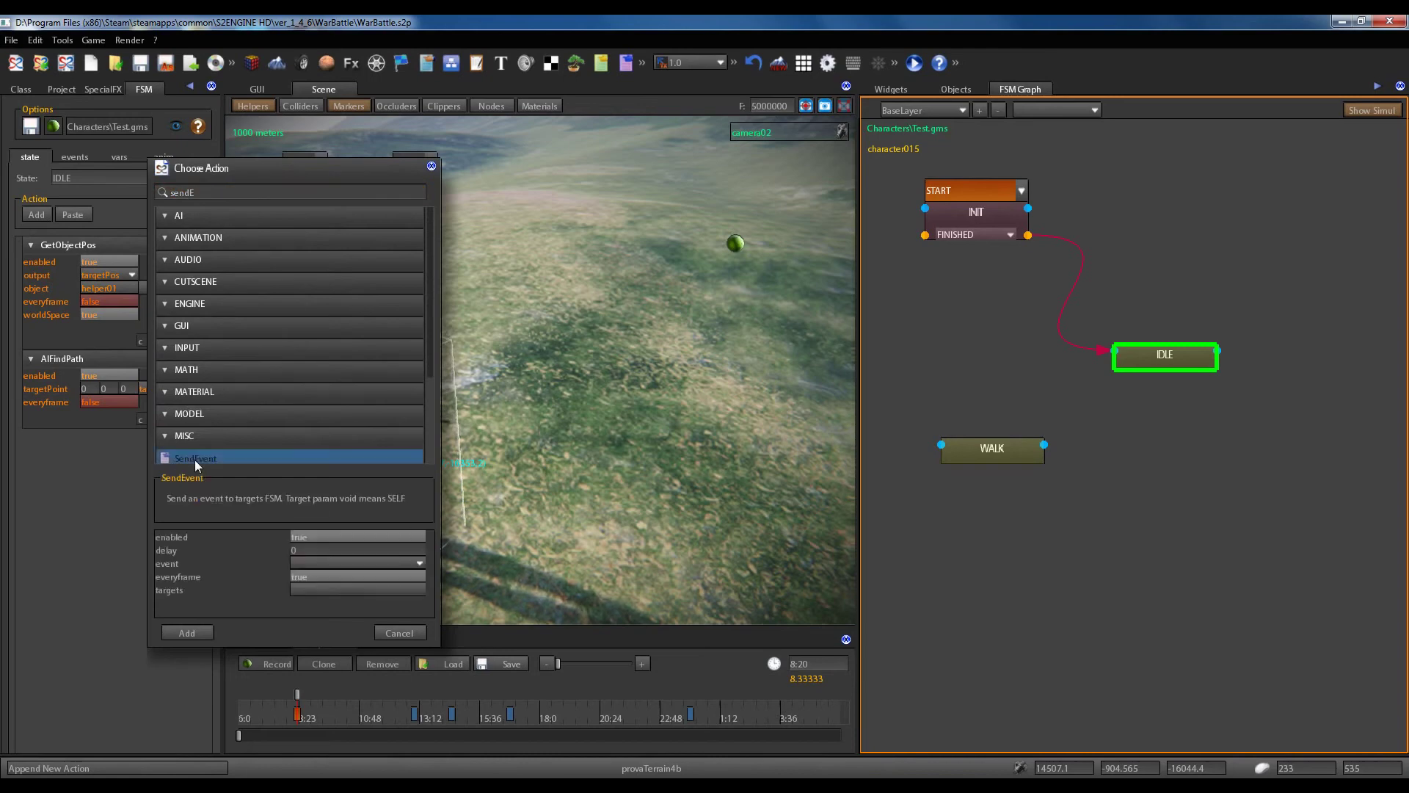
pyautogui.click(186, 633)
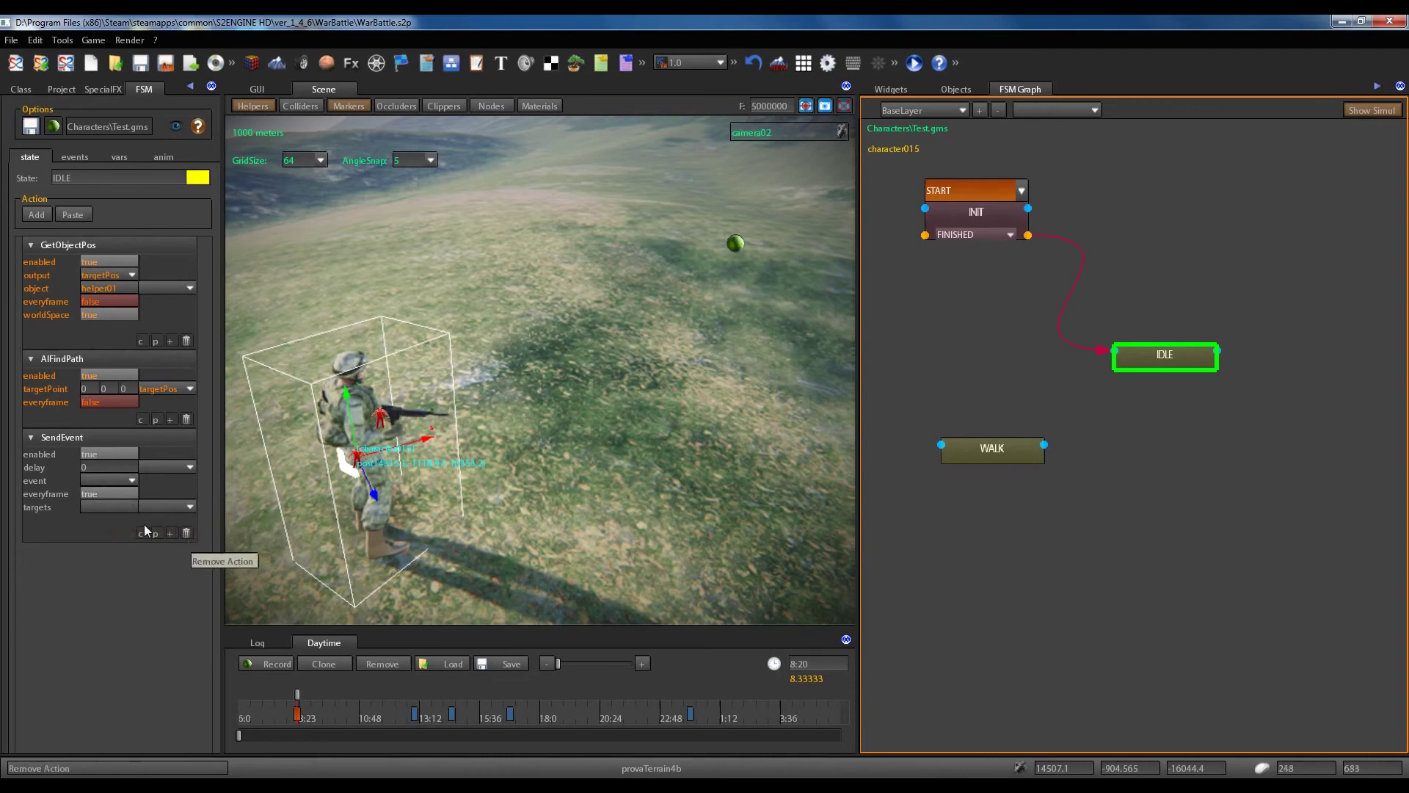
# Set the SendEvent action's everyframe option to false and its delay to 2.
pyautogui.click(99, 493)
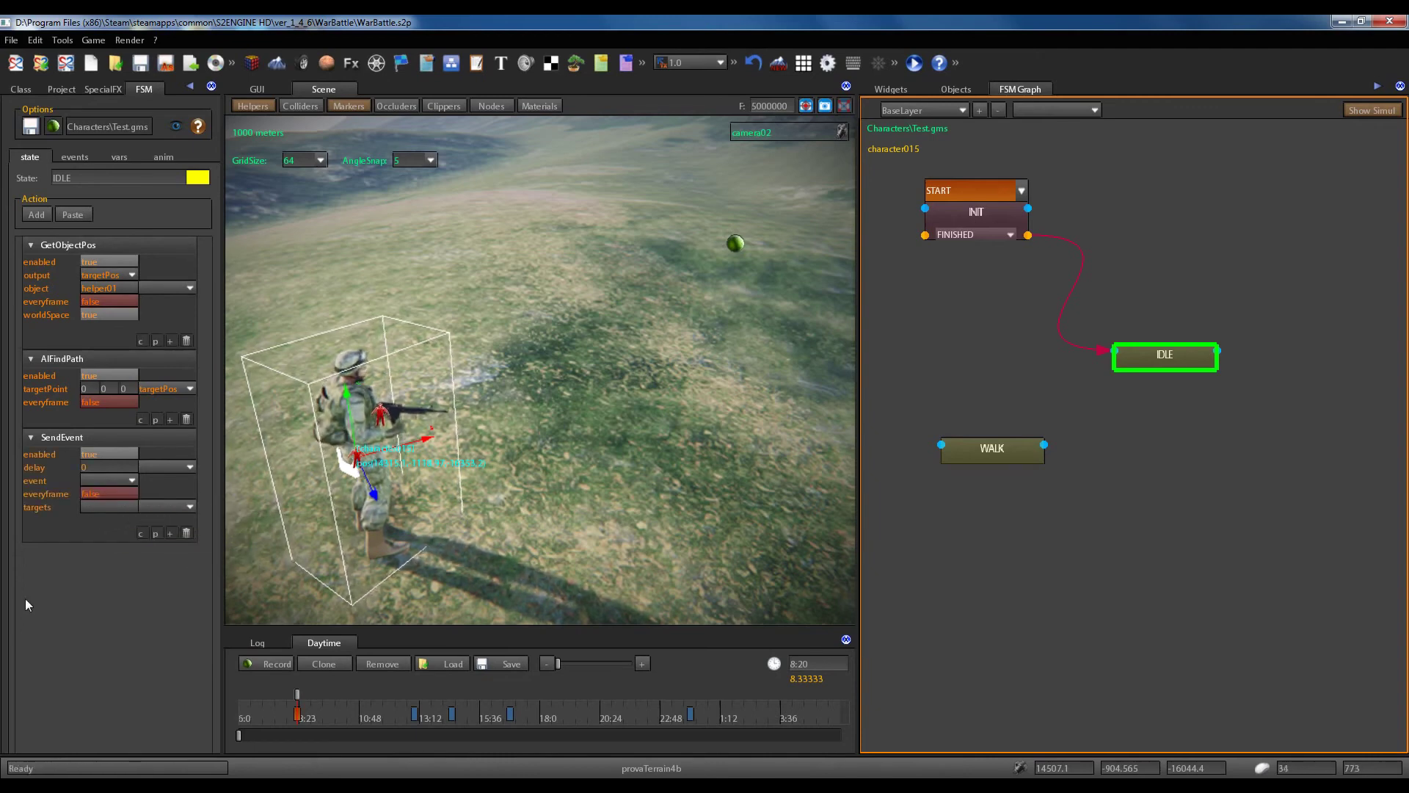
pyautogui.click(112, 468)
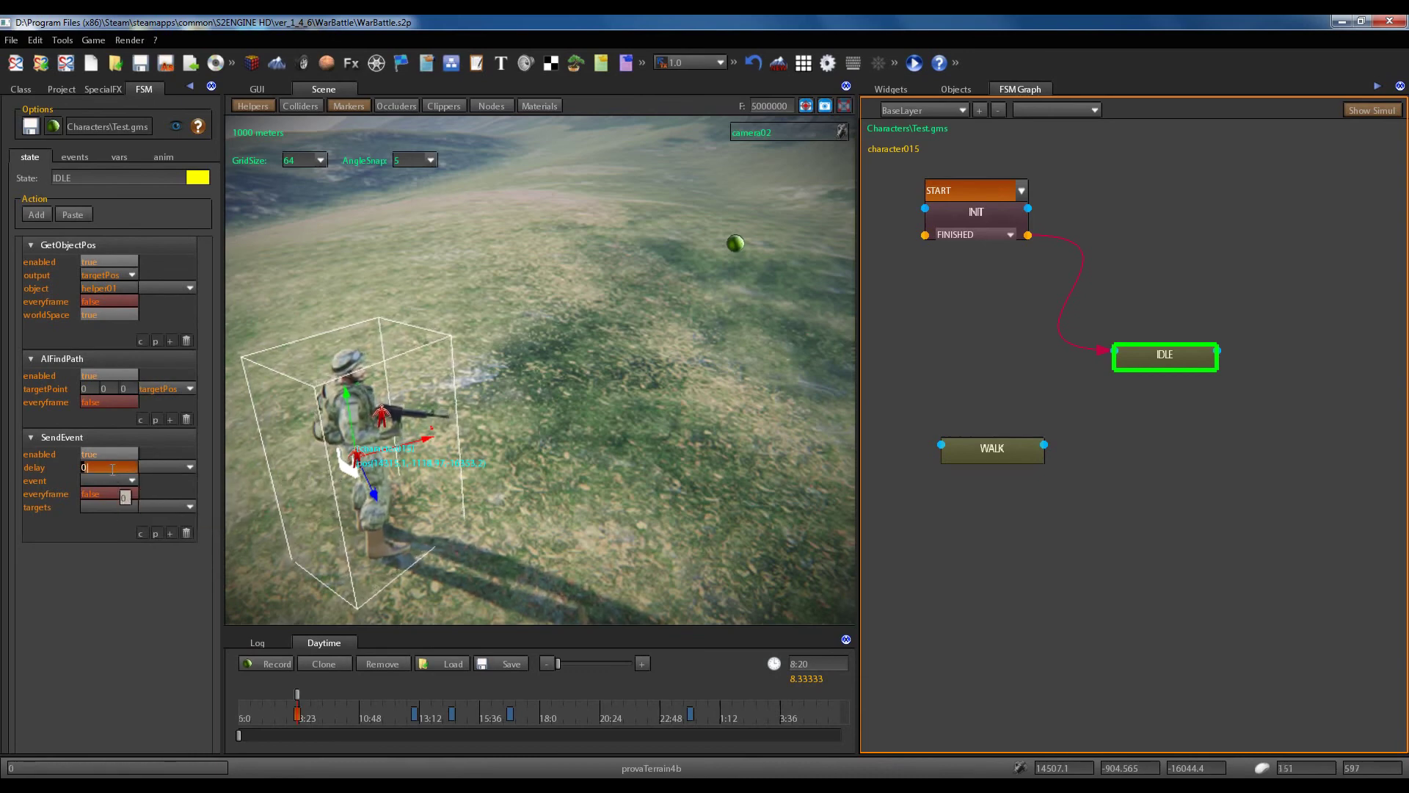
pyautogui.write('4')
pyautogui.press('BackSpace')
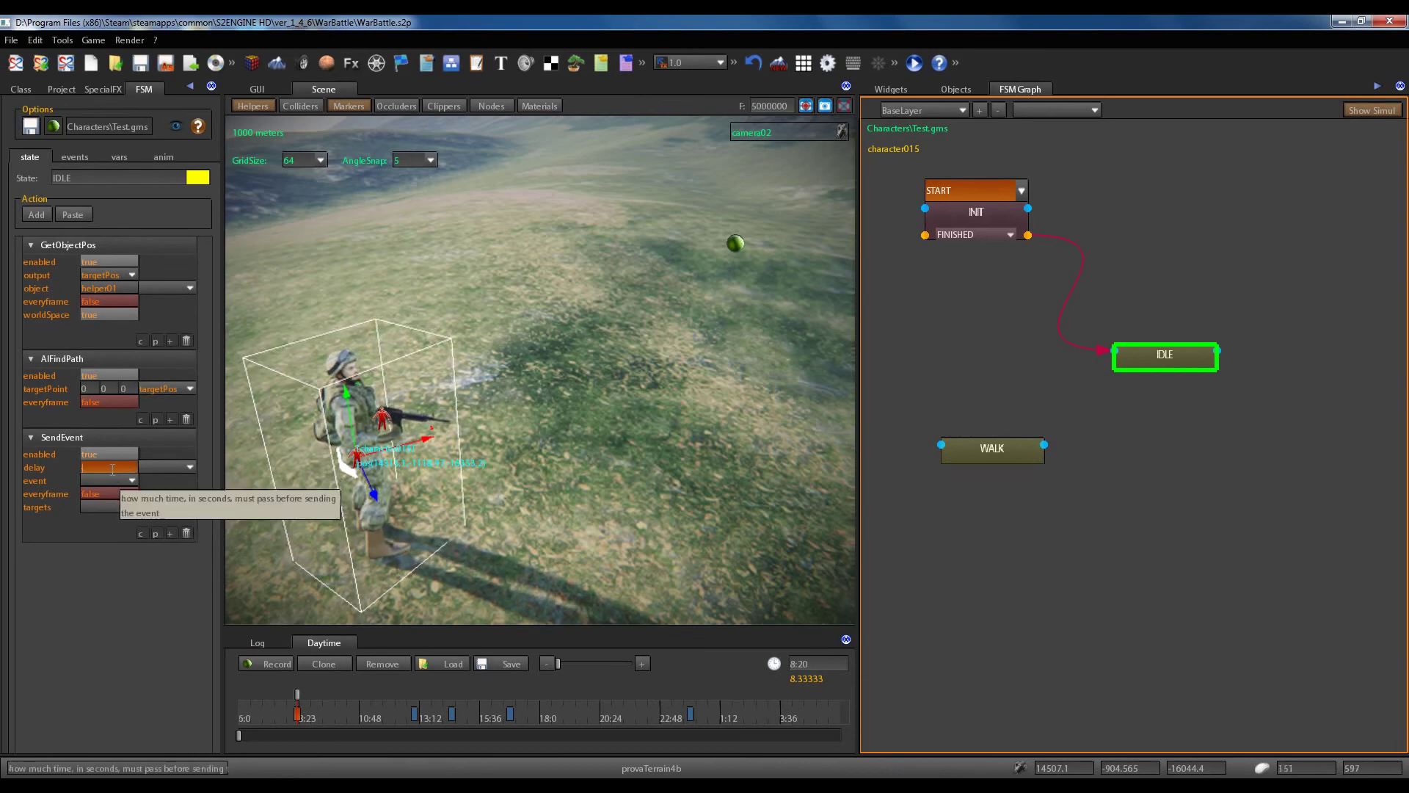
pyautogui.press('Return')
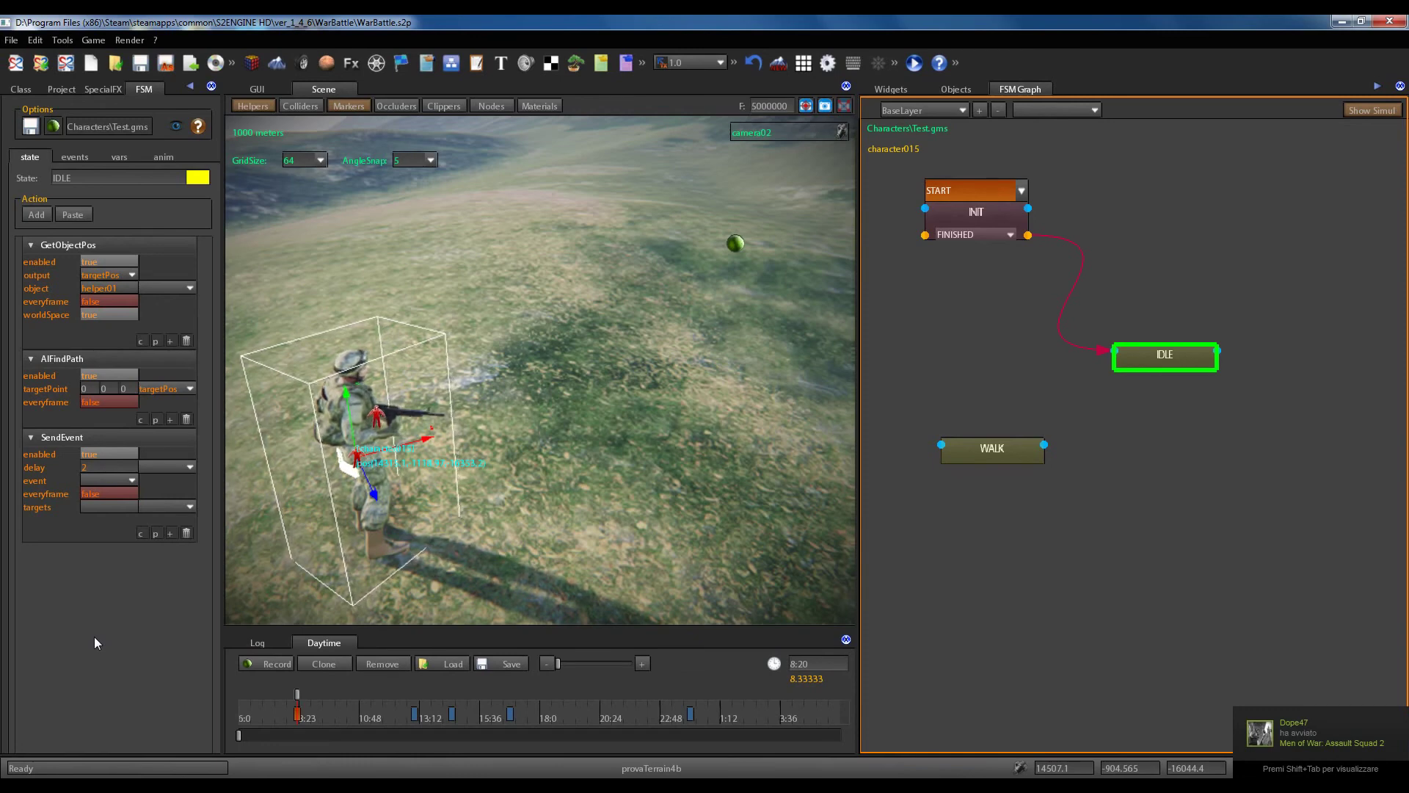
# Replace the SendEvent action in the IDLE state with a Timer action appended after AIFindPath.
pyautogui.click(186, 533)
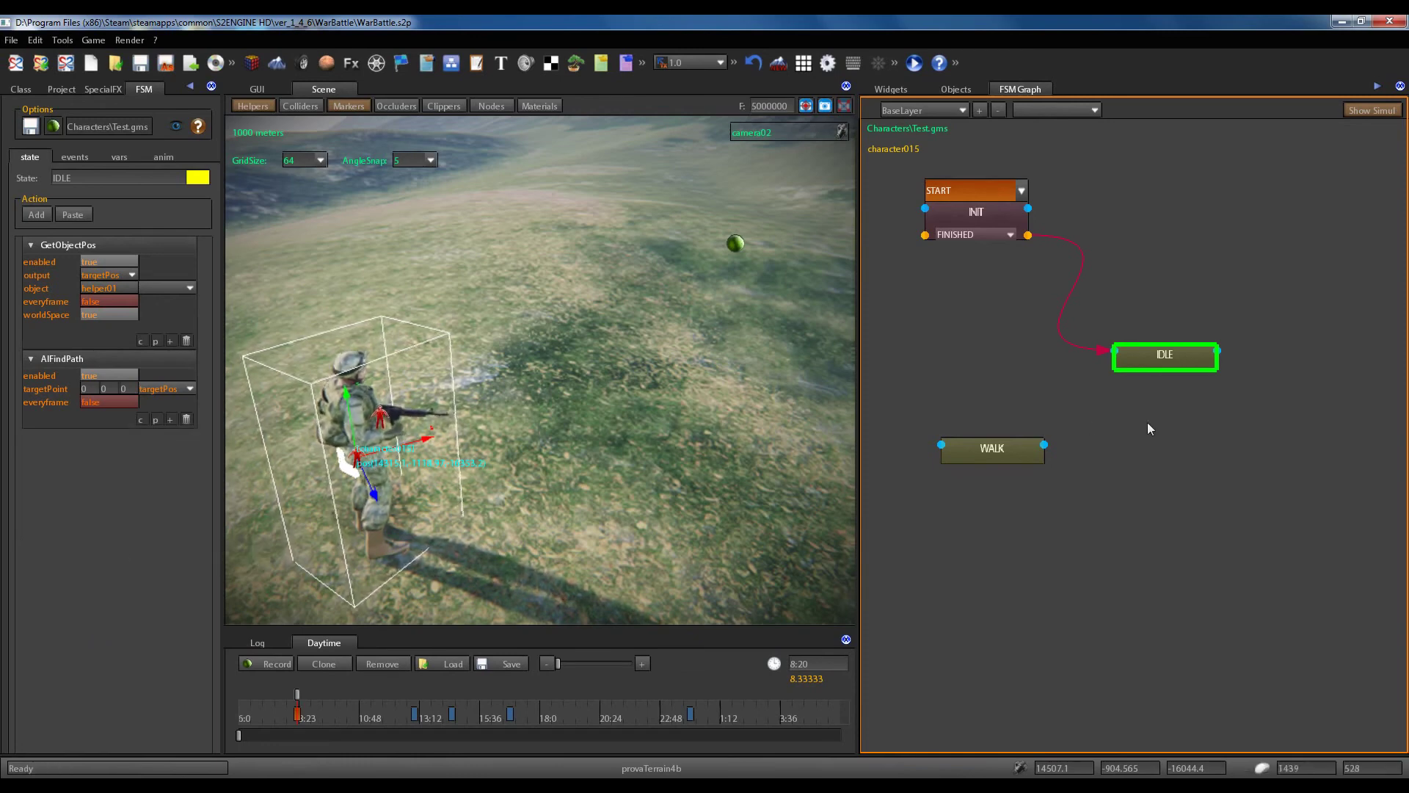
pyautogui.rightClick(1130, 360)
pyautogui.click(174, 417)
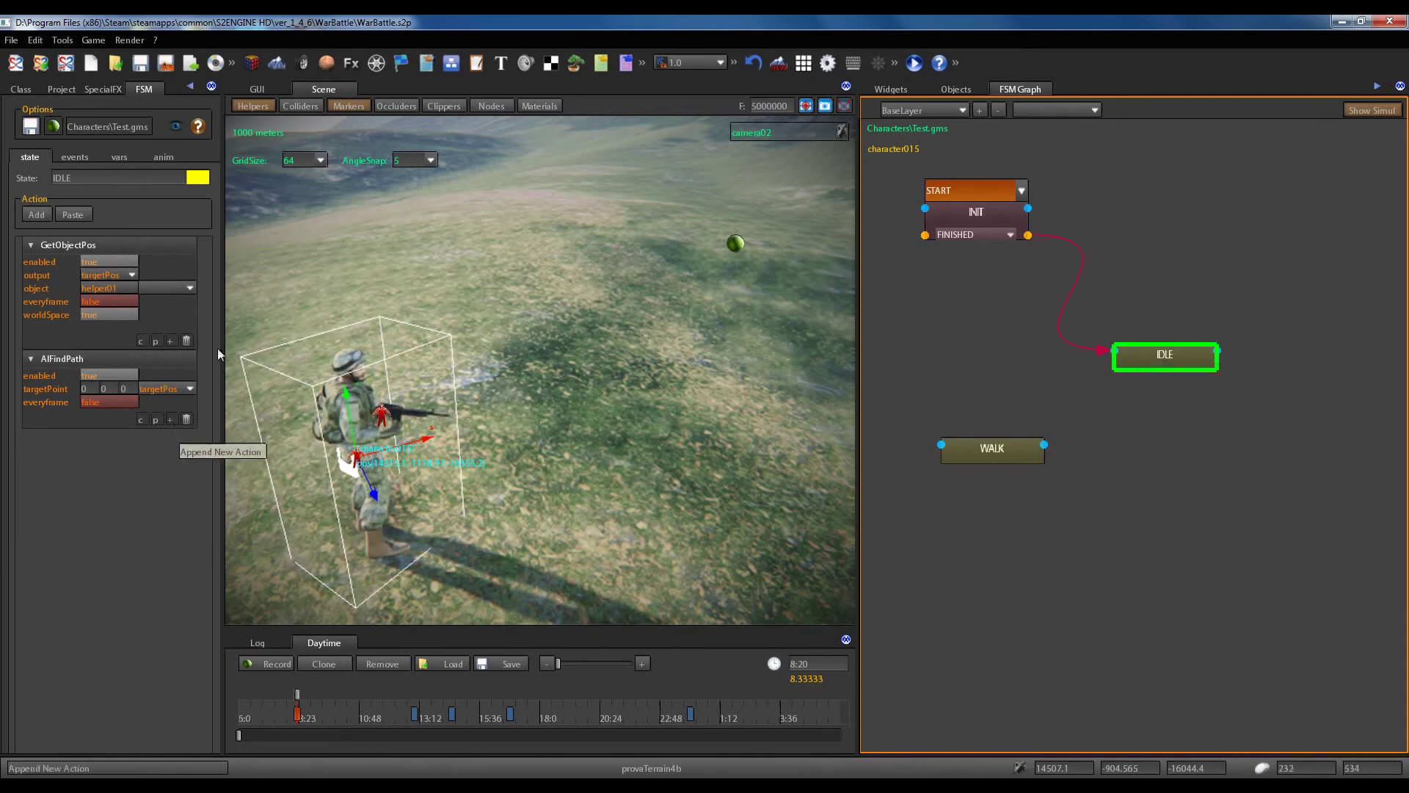
pyautogui.click(220, 192)
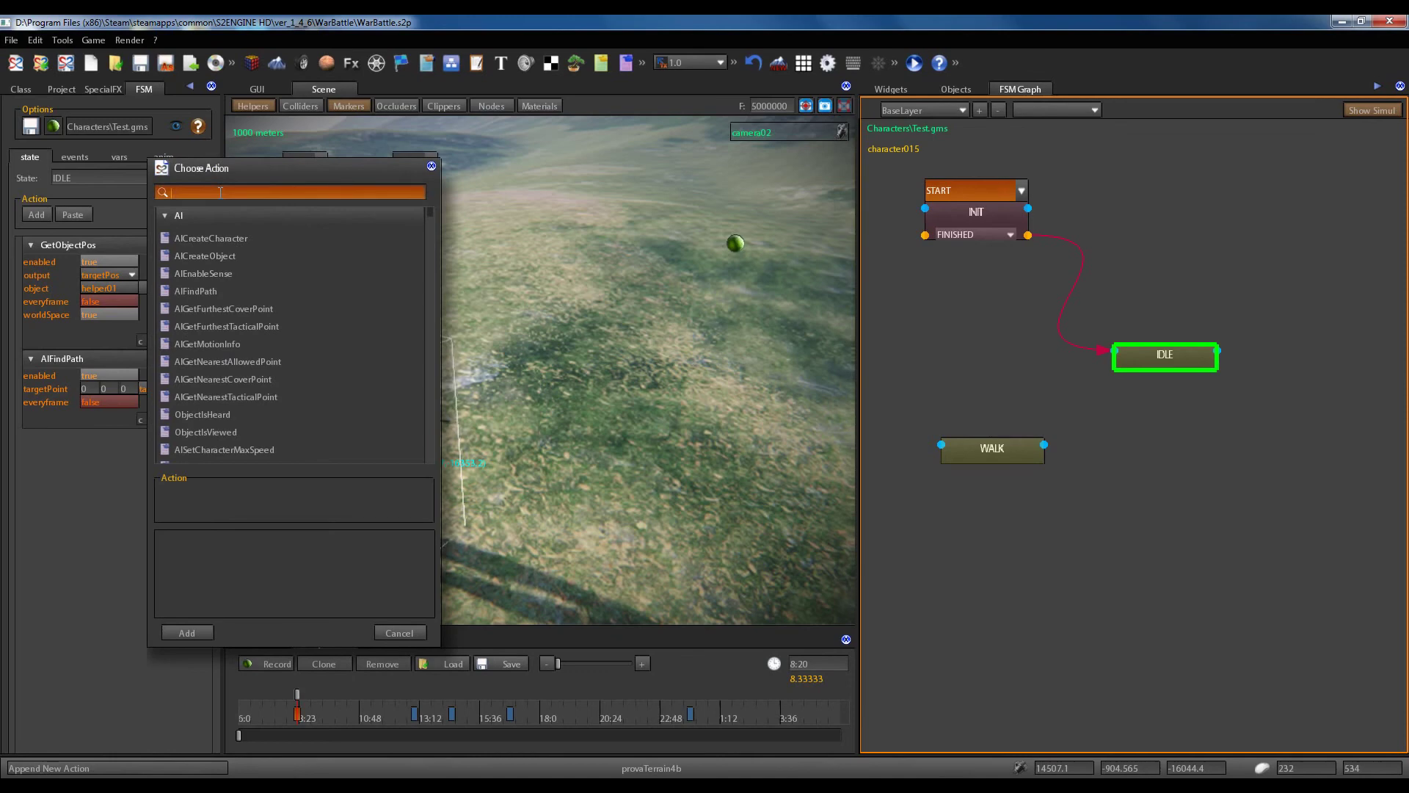
pyautogui.write('timer')
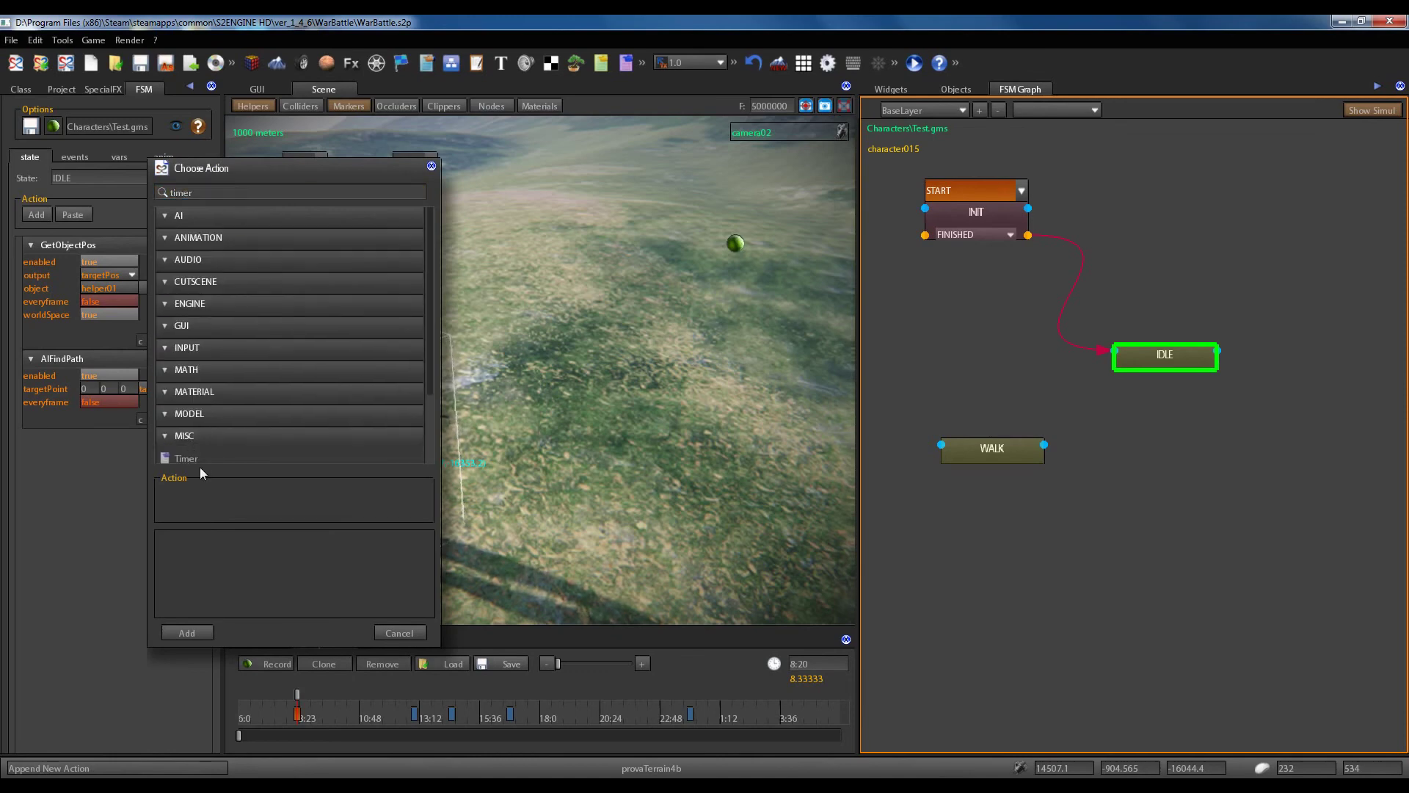
pyautogui.click(200, 461)
pyautogui.click(188, 631)
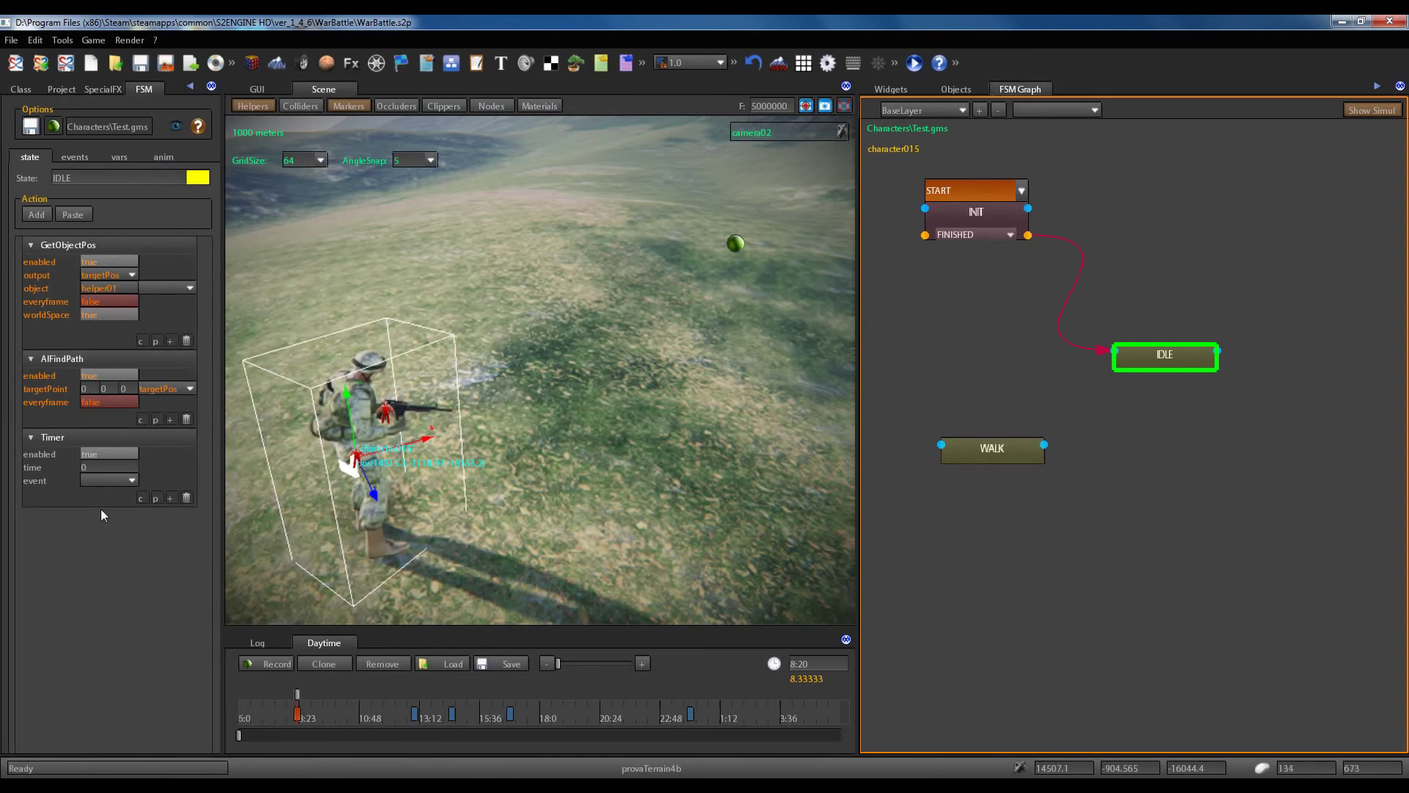
# Set the Timer action to send the wander event with a time of 3.
pyautogui.click(129, 482)
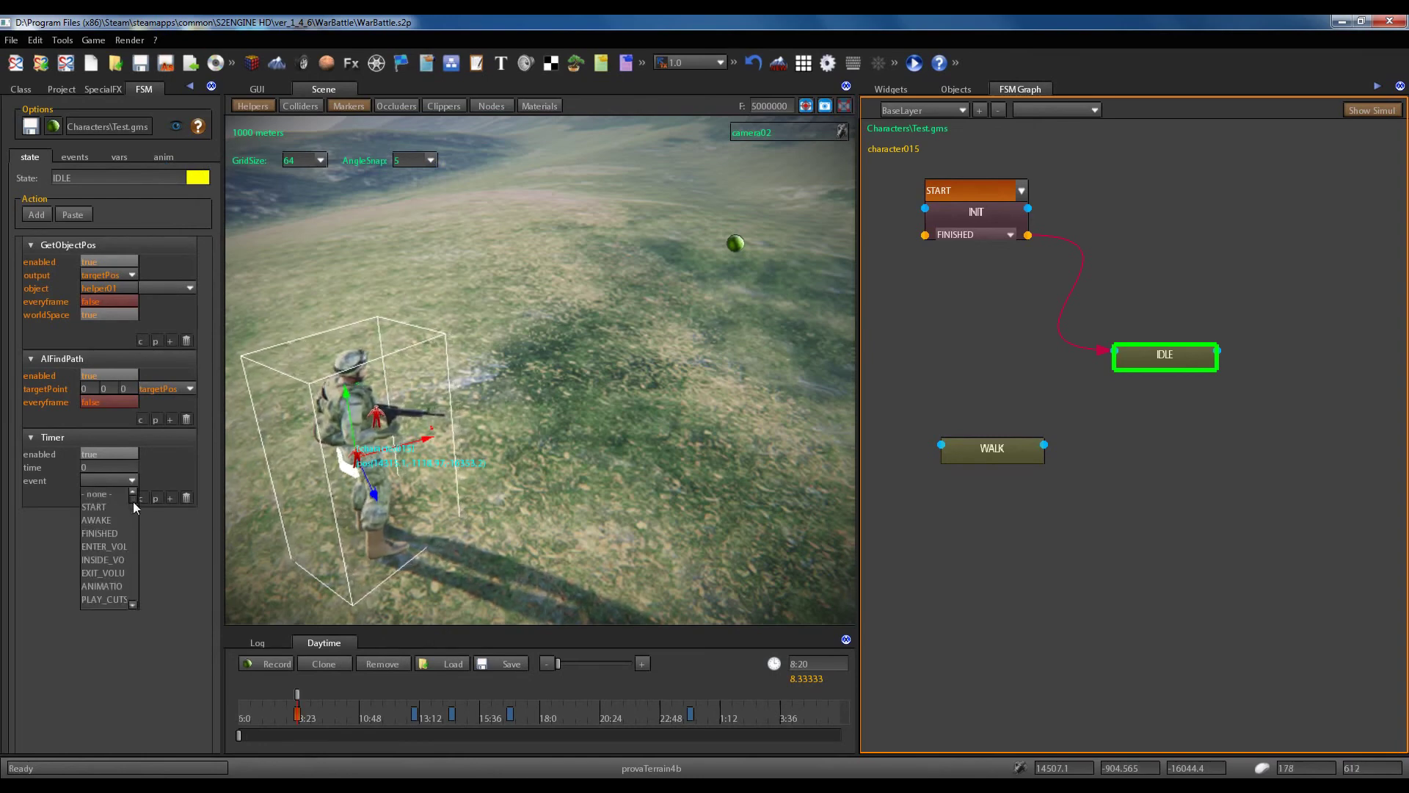
pyautogui.moveTo(134, 500); pyautogui.dragTo(127, 587)
pyautogui.click(103, 563)
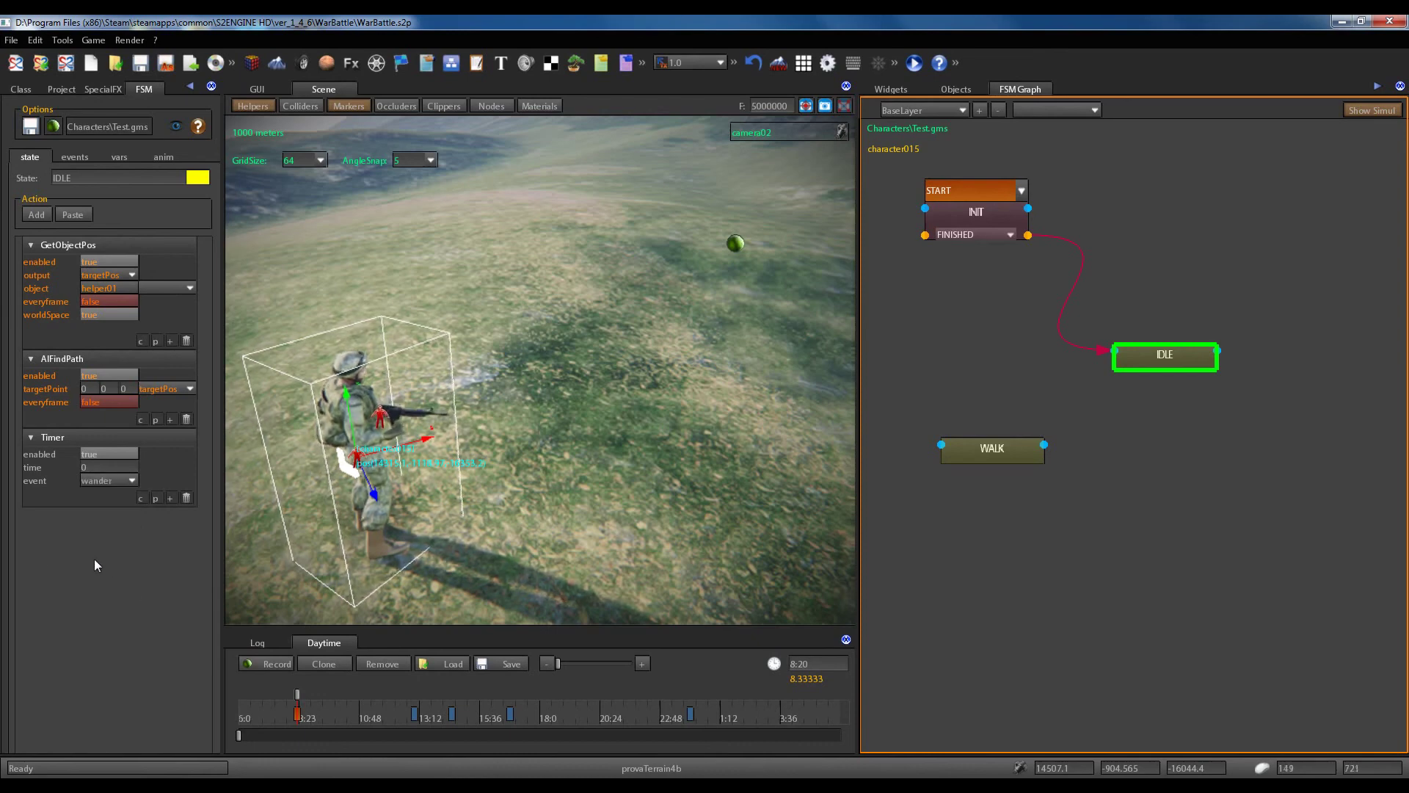
pyautogui.click(93, 467)
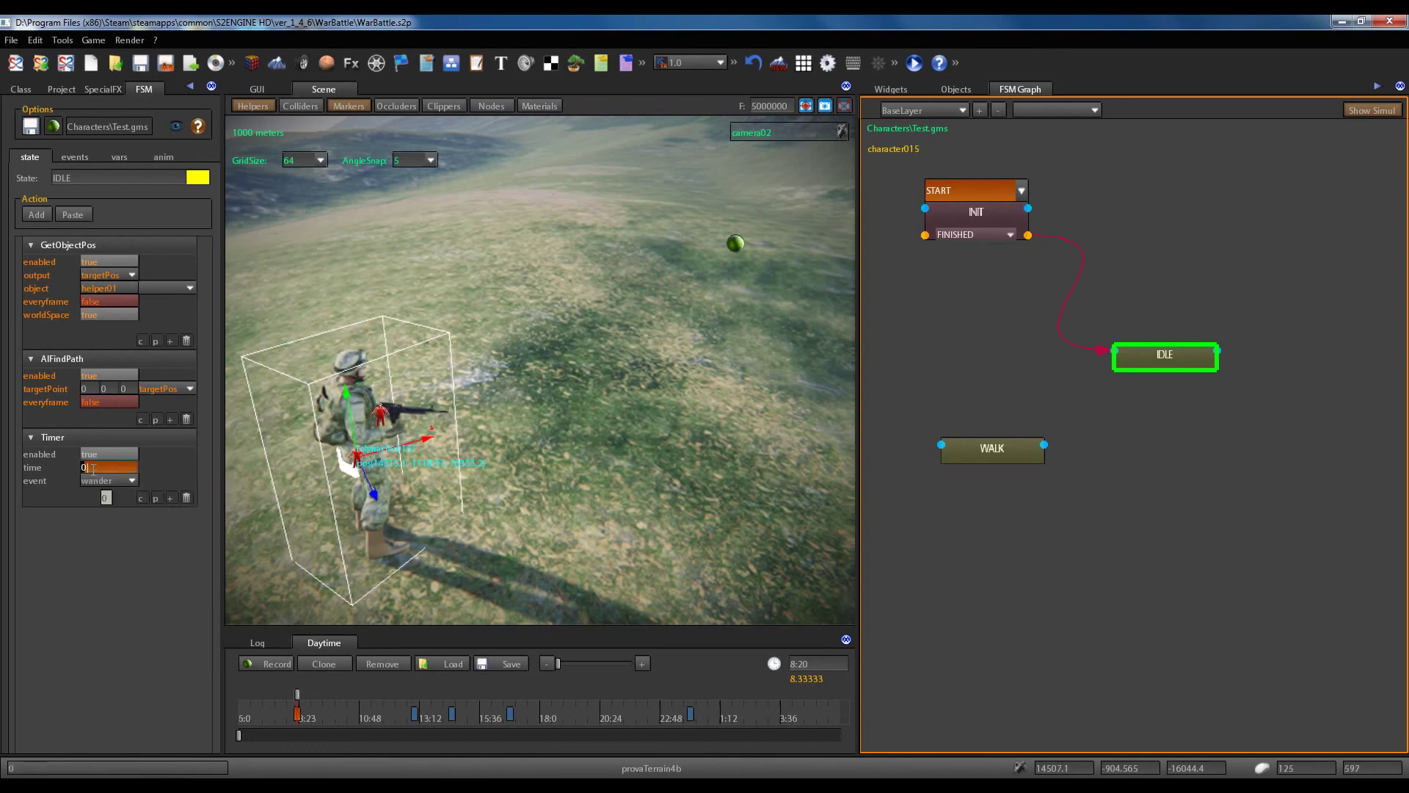
pyautogui.write('3')
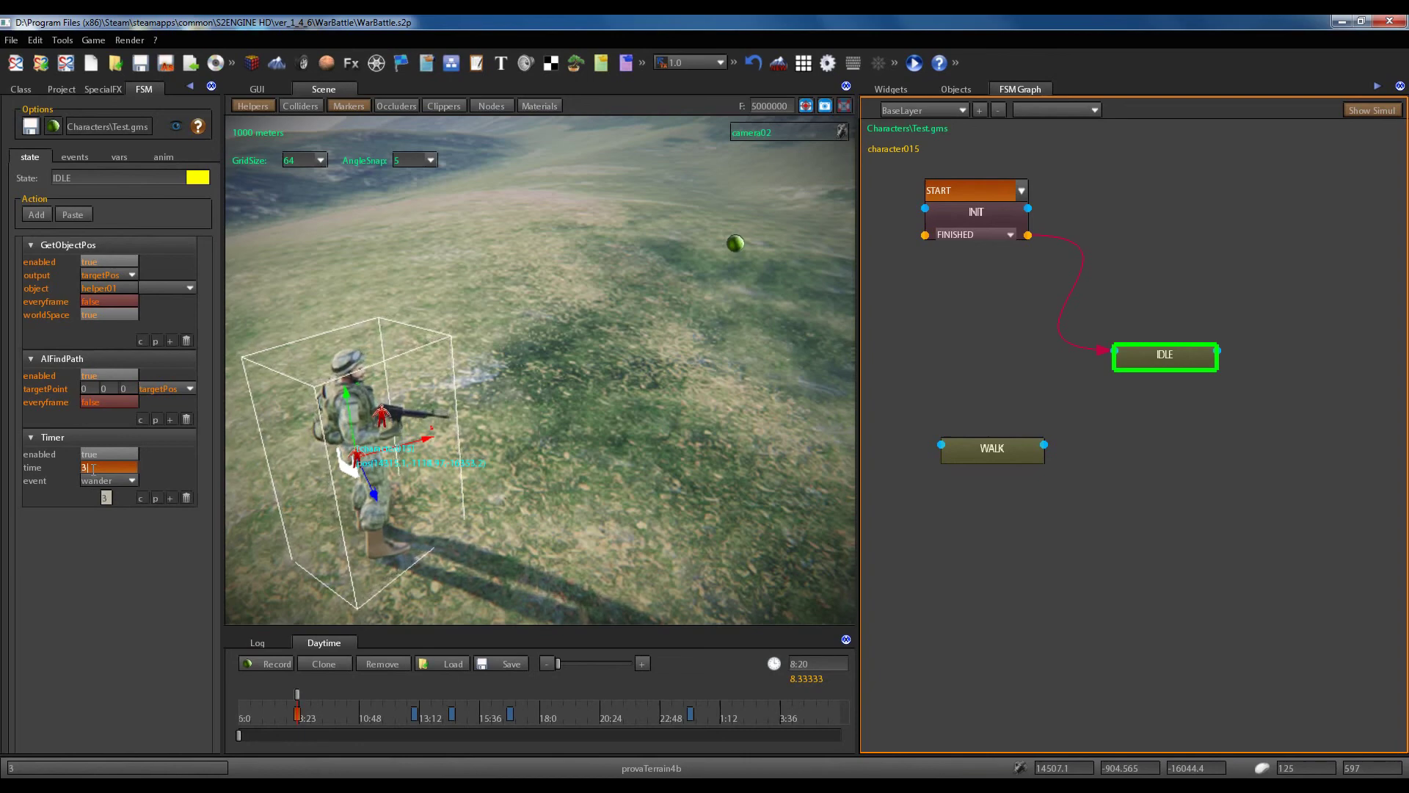
pyautogui.press('Return')
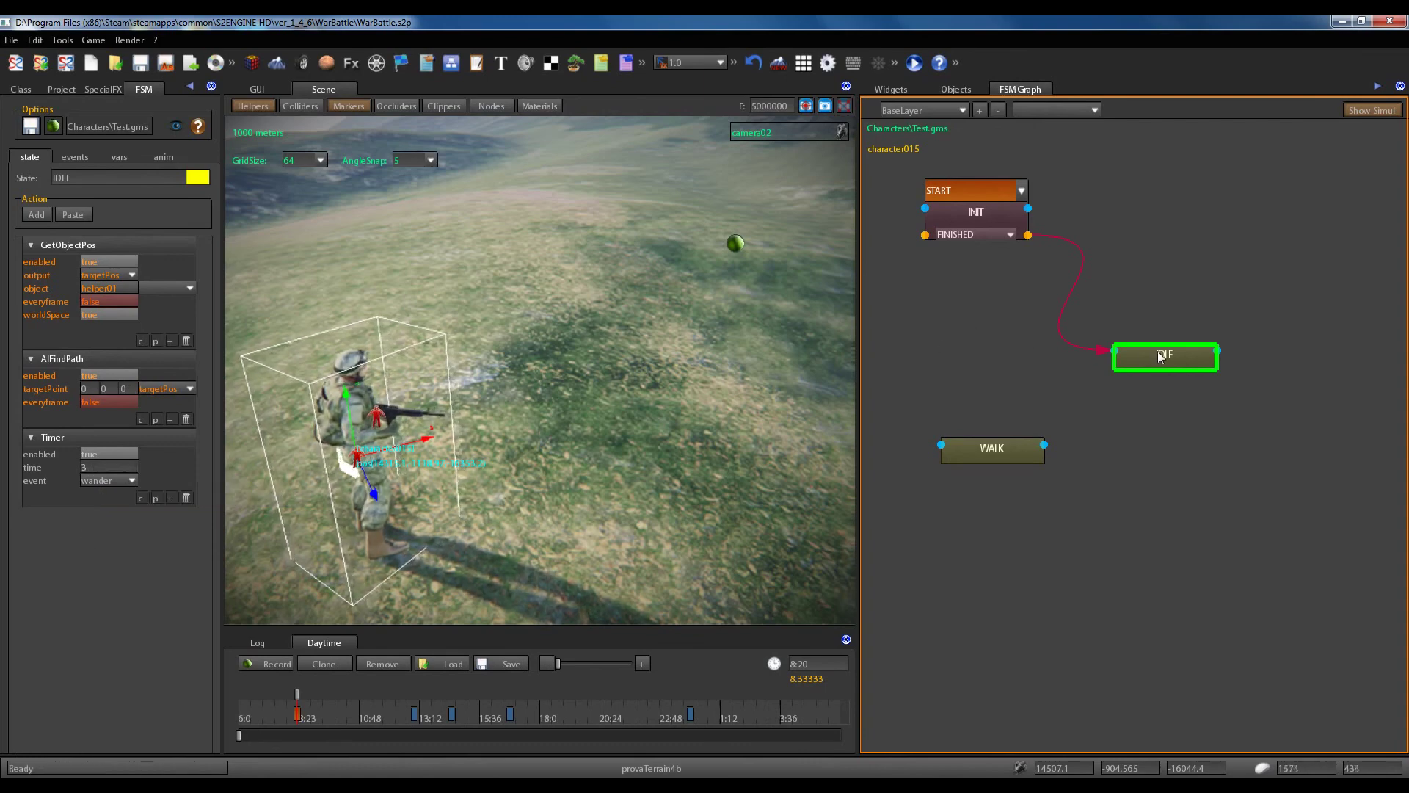
# Move IDLE and WALK slightly apart and connect IDLE to WALK with a transition on the wander event.
pyautogui.moveTo(1162, 355); pyautogui.dragTo(1184, 353)
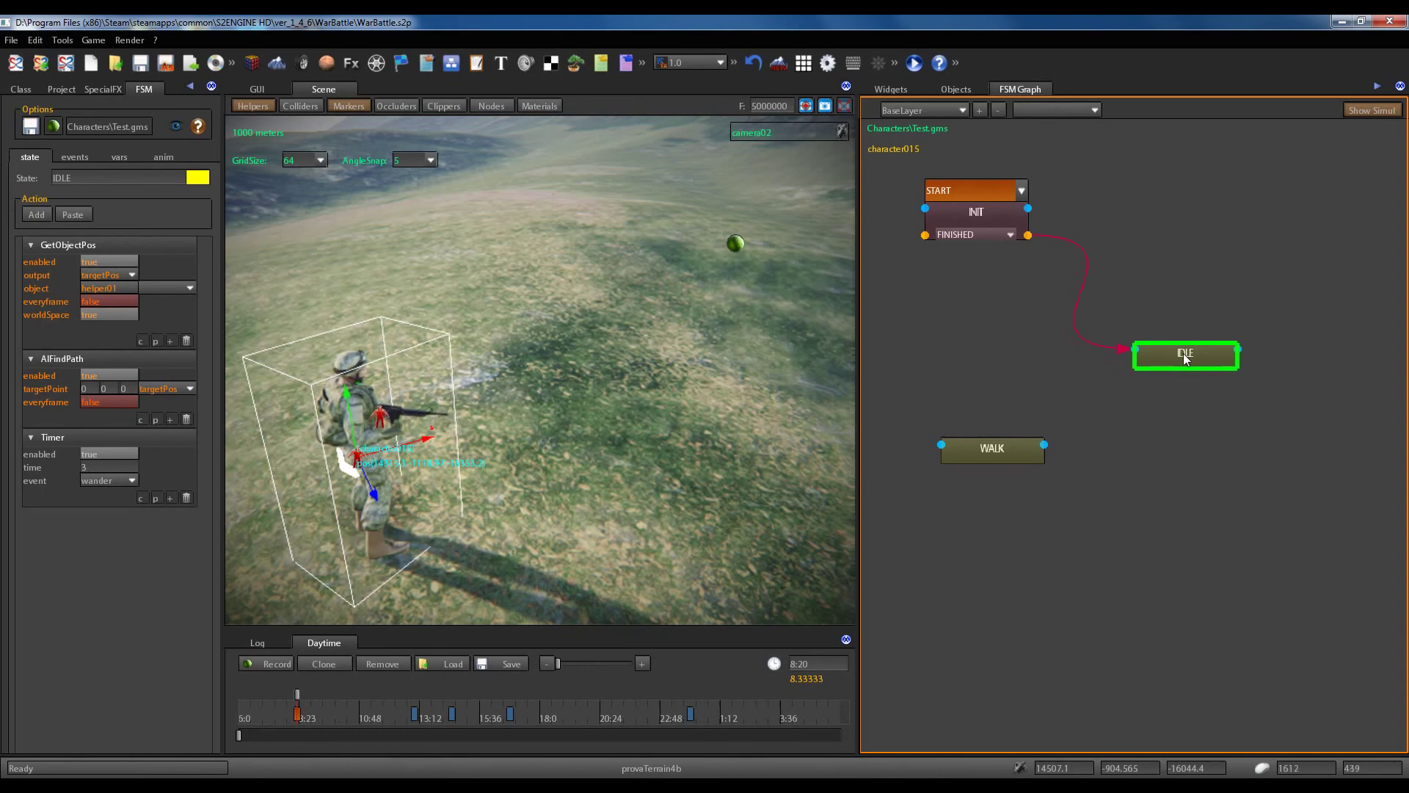
pyautogui.moveTo(984, 451); pyautogui.dragTo(976, 464)
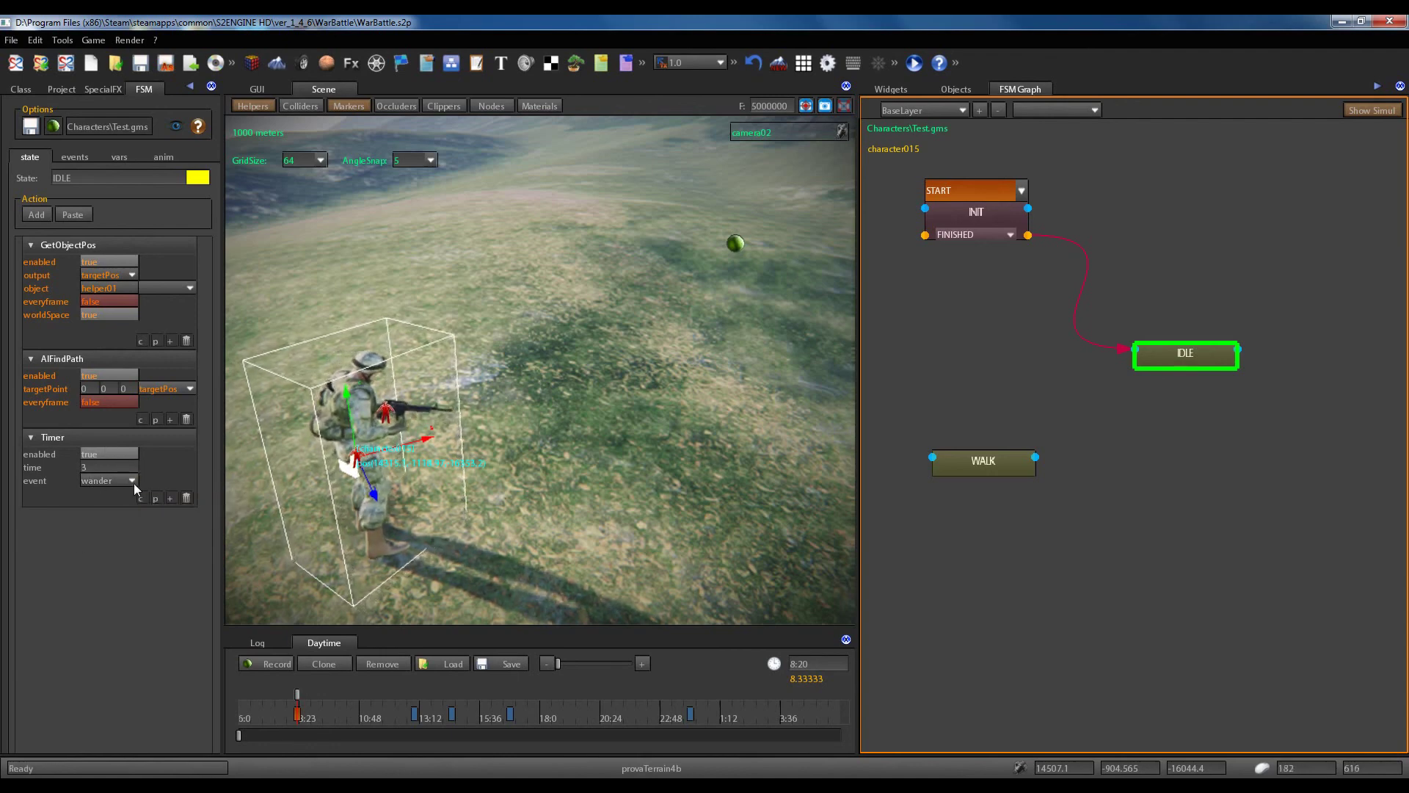
pyautogui.rightClick(1187, 356)
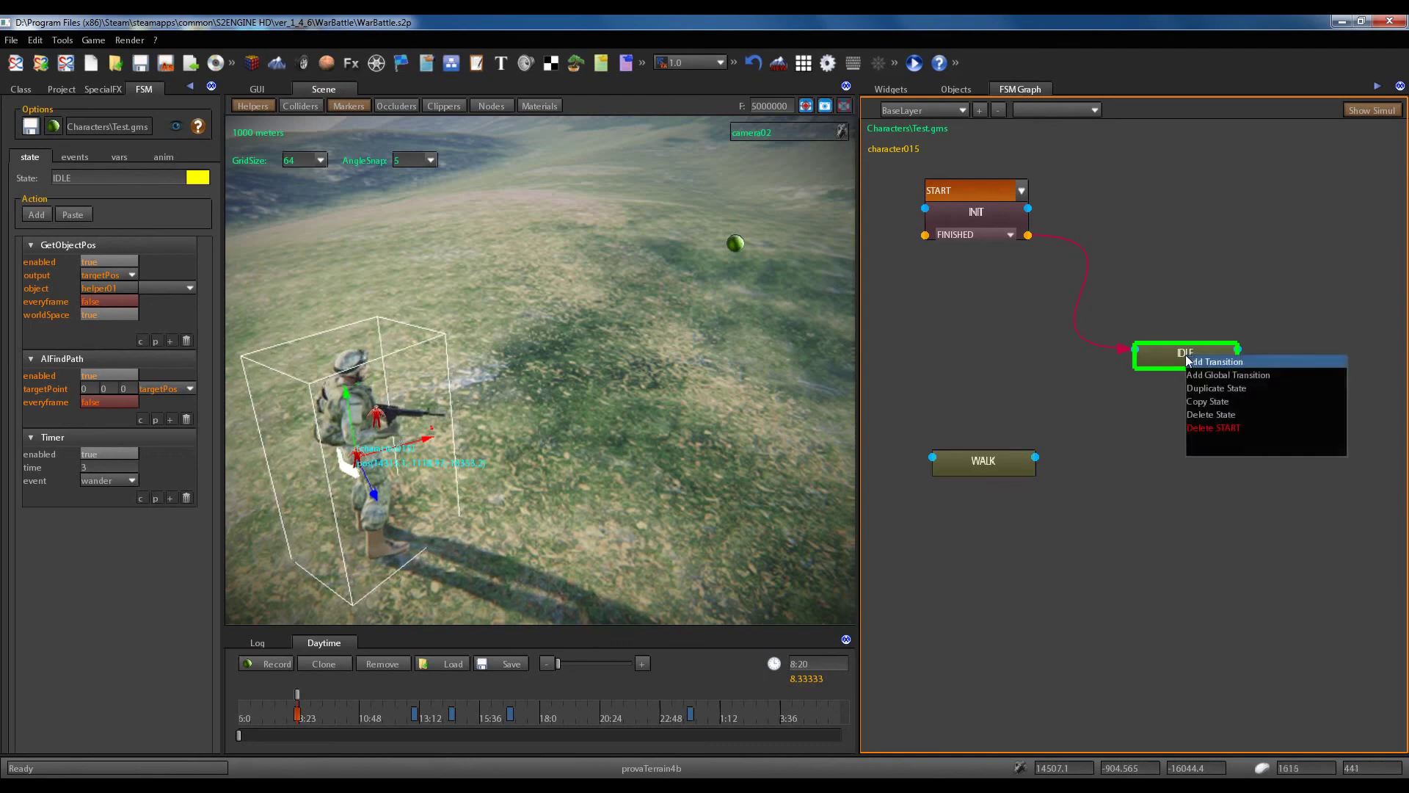
pyautogui.click(1210, 362)
pyautogui.click(1219, 375)
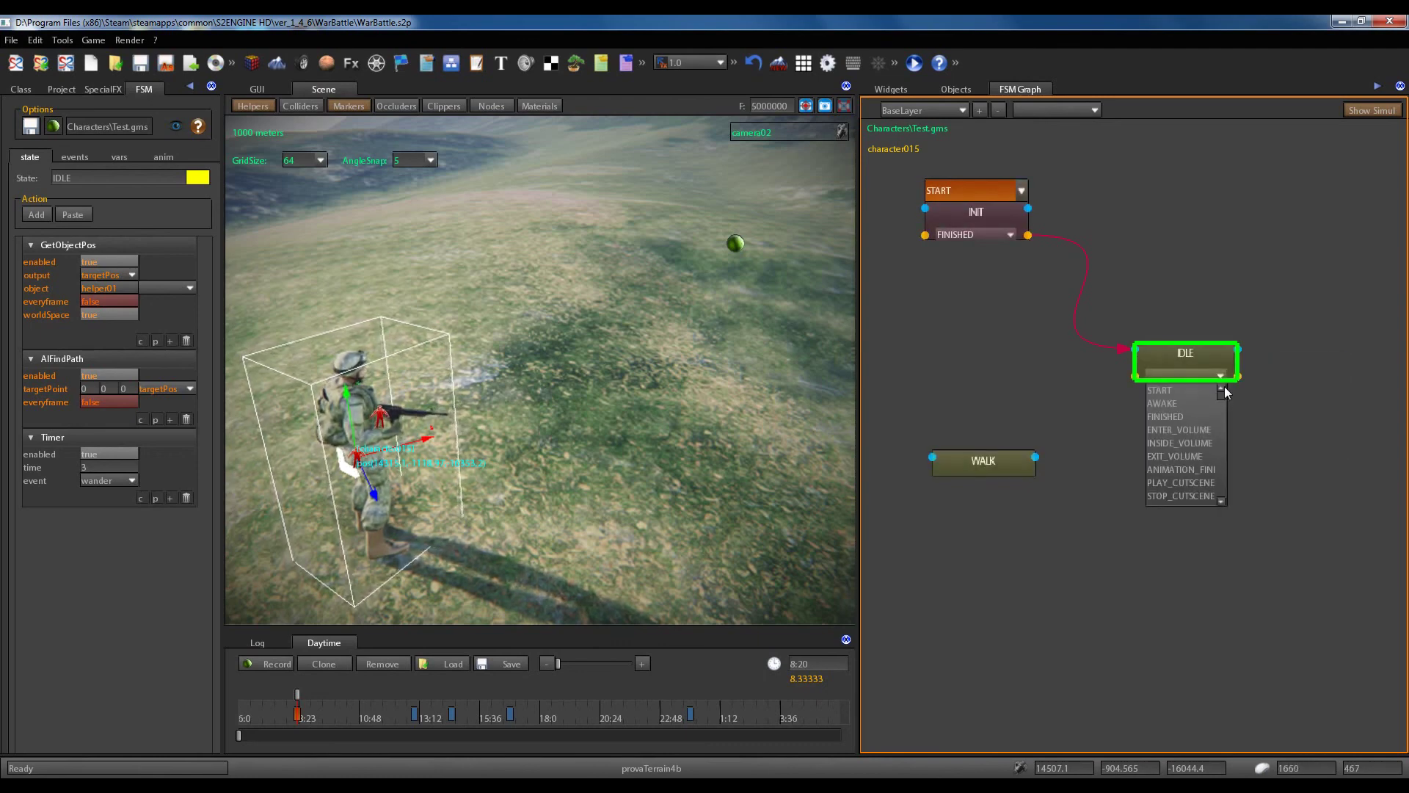
pyautogui.moveTo(1224, 387); pyautogui.dragTo(1226, 487)
pyautogui.click(1183, 456)
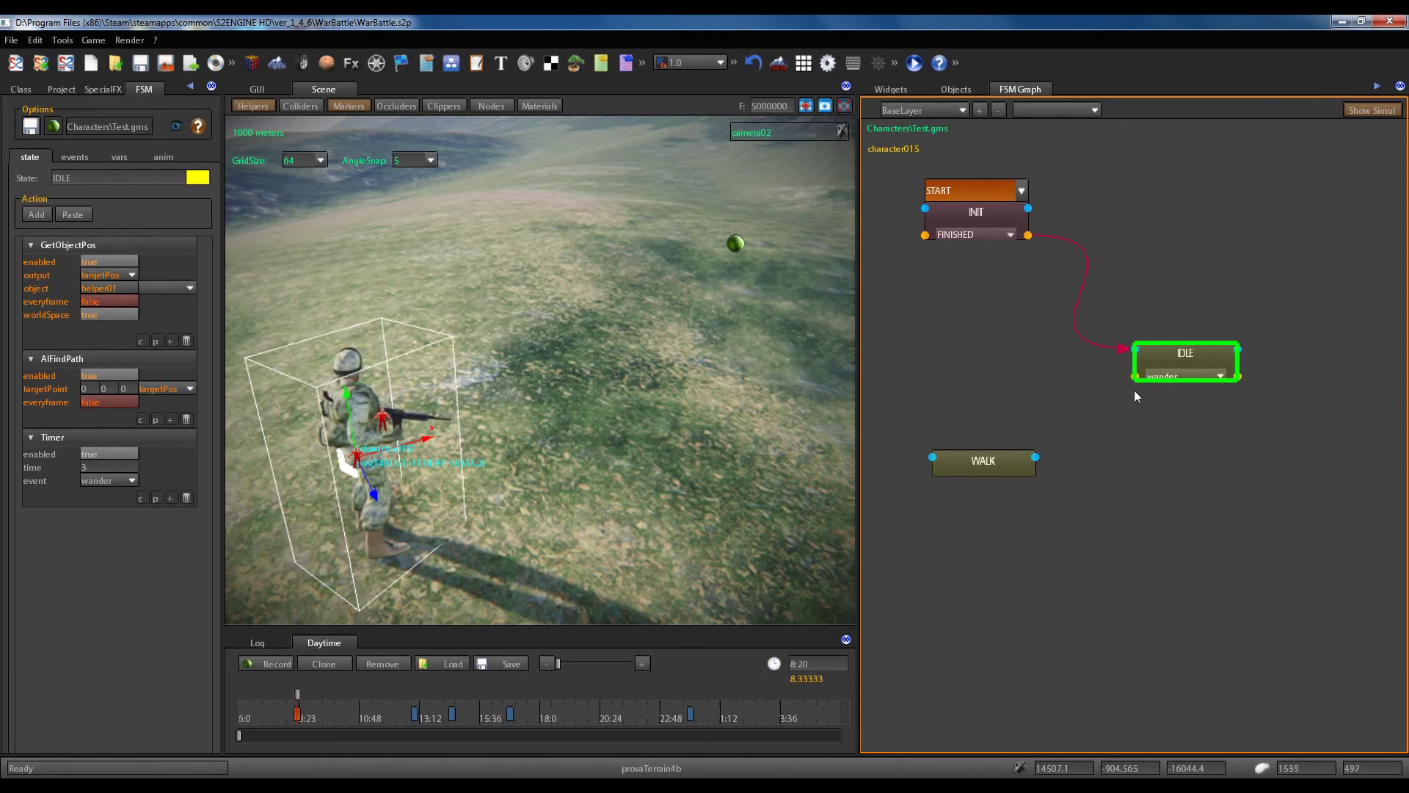
pyautogui.moveTo(1134, 377); pyautogui.dragTo(980, 466)
# Colour the WALK state blue and increase the vertical spacing between IDLE and WALK in the graph.
pyautogui.click(195, 178)
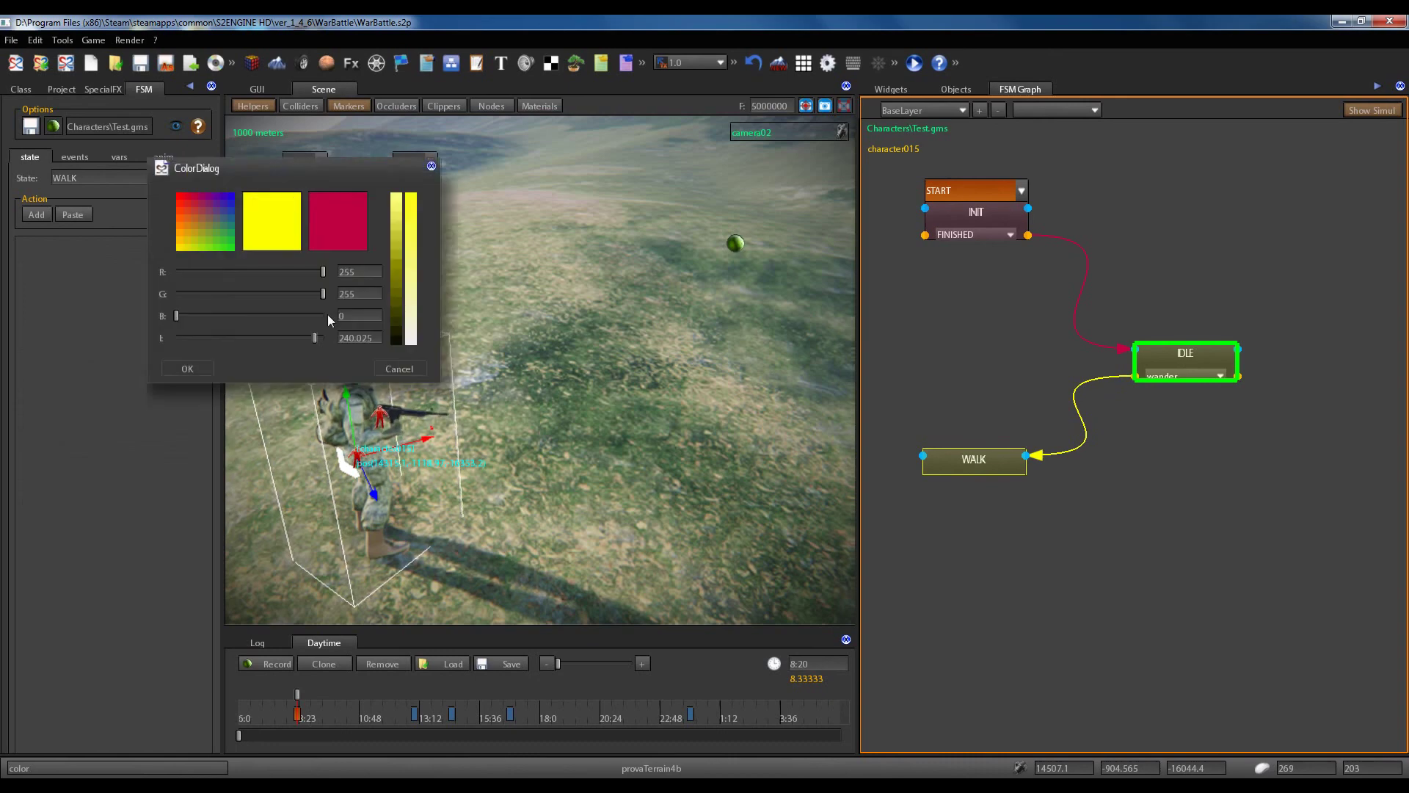
pyautogui.click(235, 195)
pyautogui.click(187, 369)
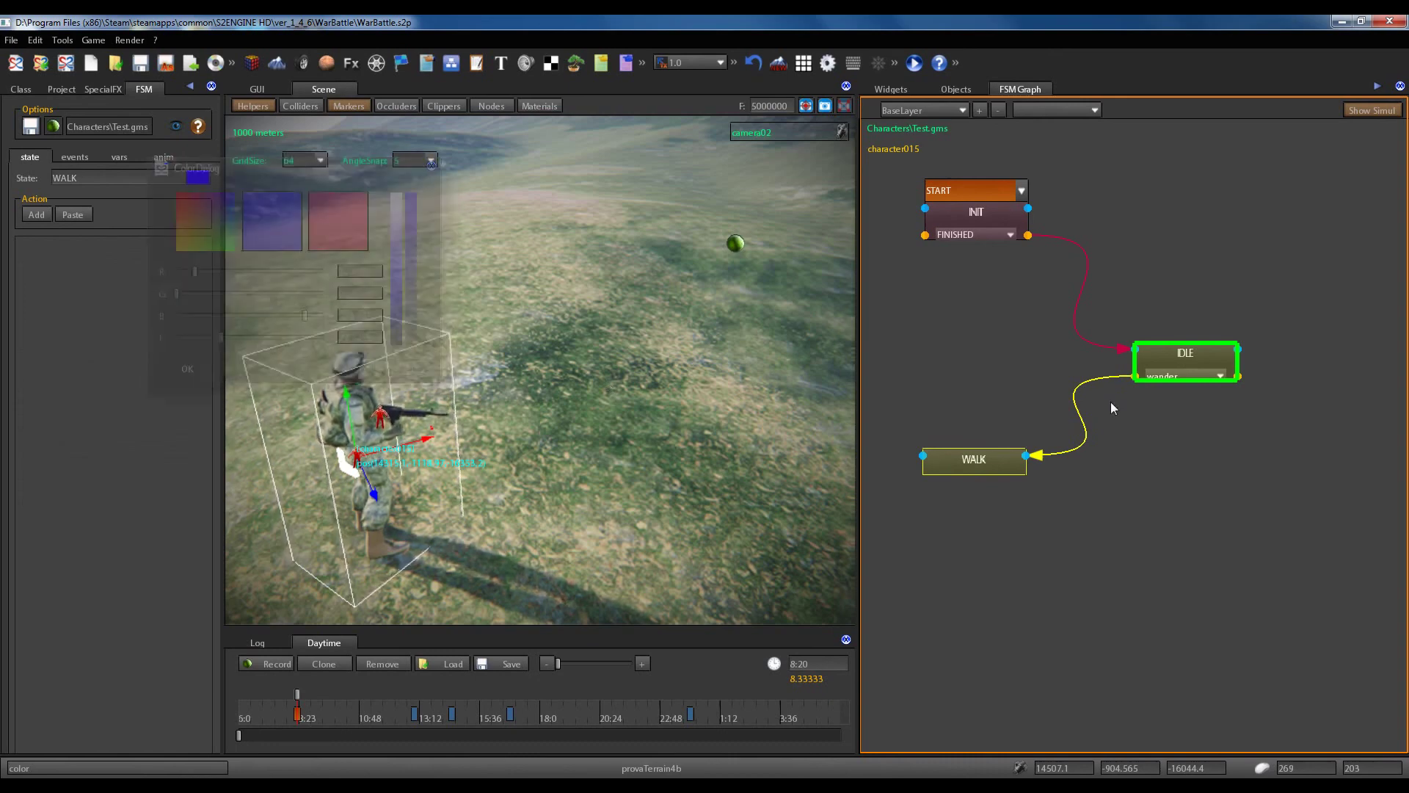
pyautogui.moveTo(1196, 365); pyautogui.dragTo(1189, 342)
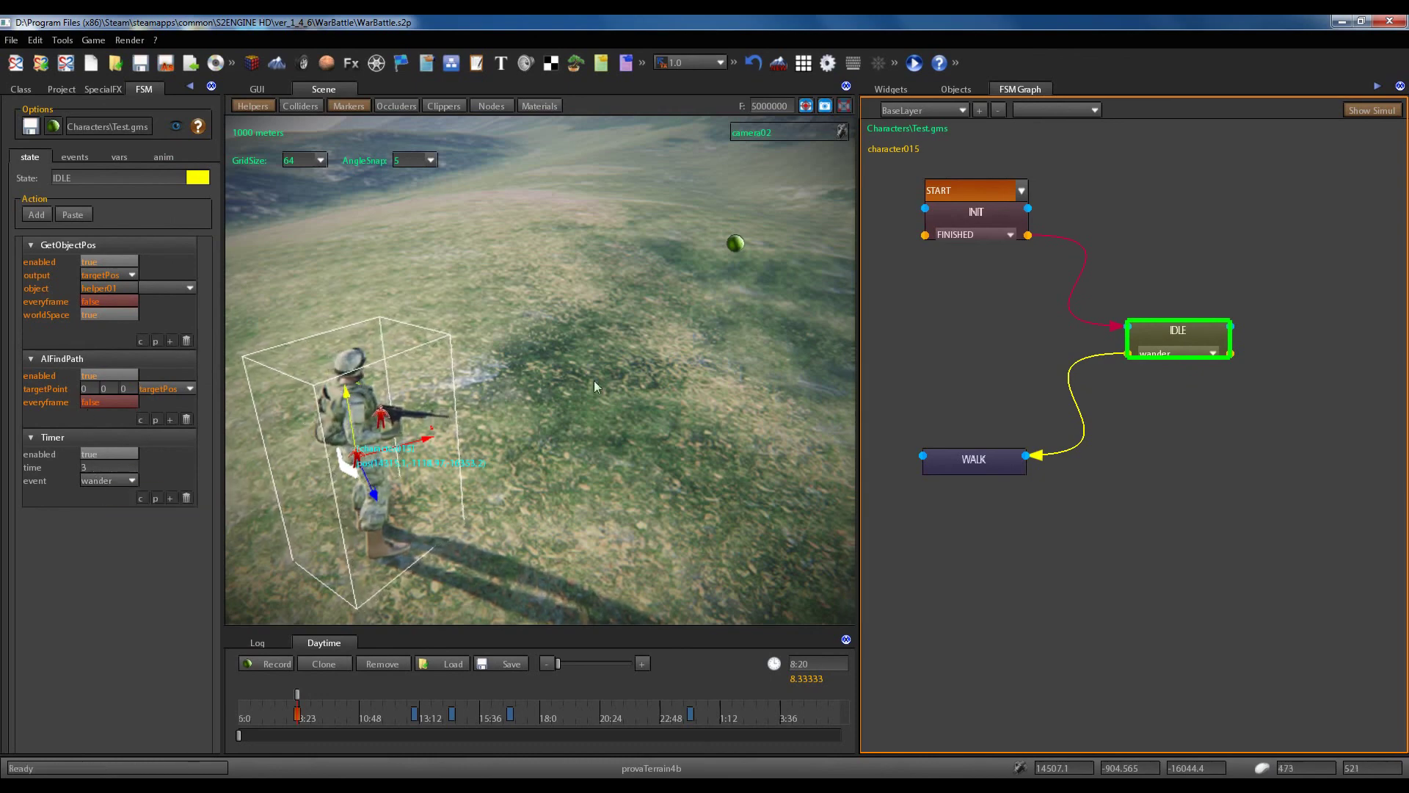
pyautogui.moveTo(992, 469); pyautogui.dragTo(992, 480)
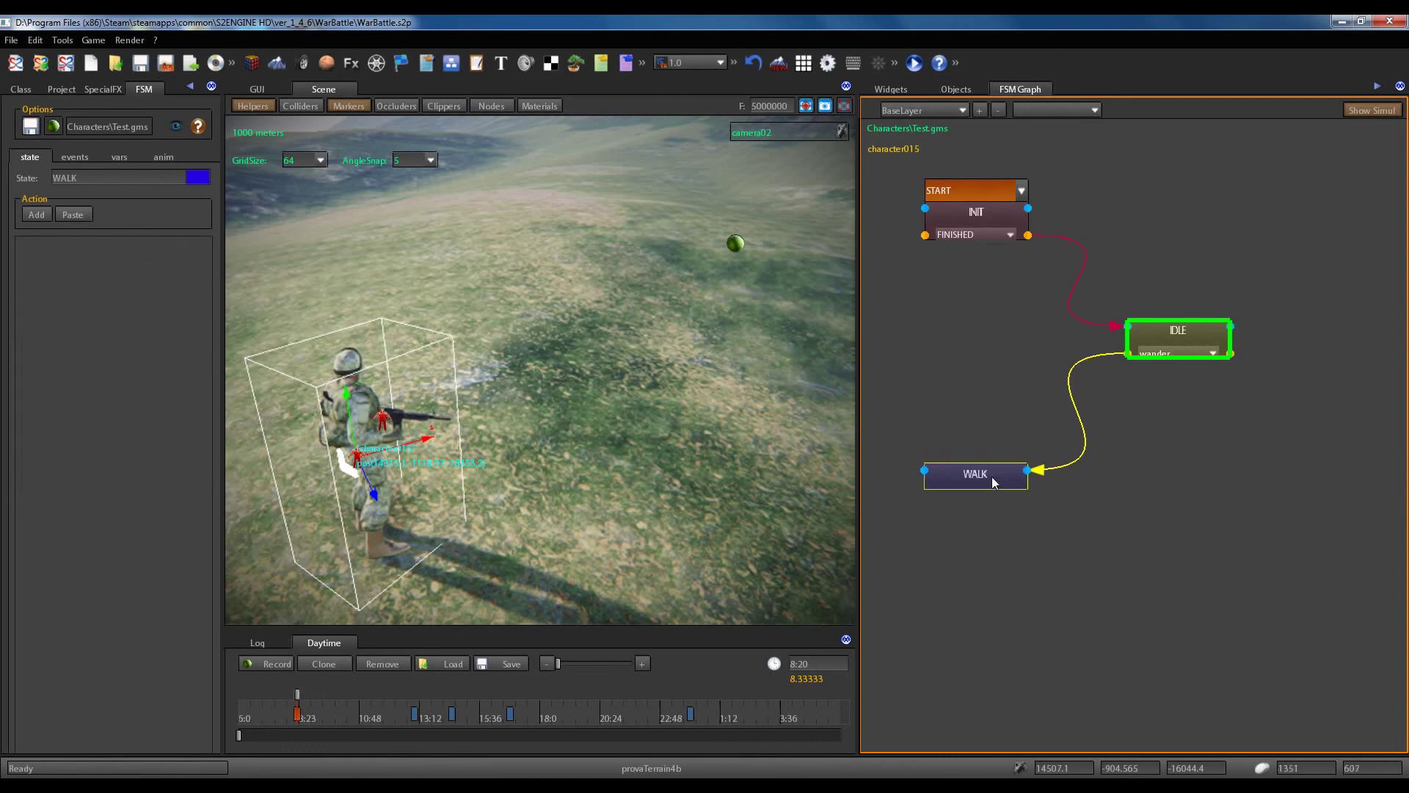
# Select the IDLE state and rerun the state machine twice to check the timed switch from IDLE to WALK.
pyautogui.click(1189, 340)
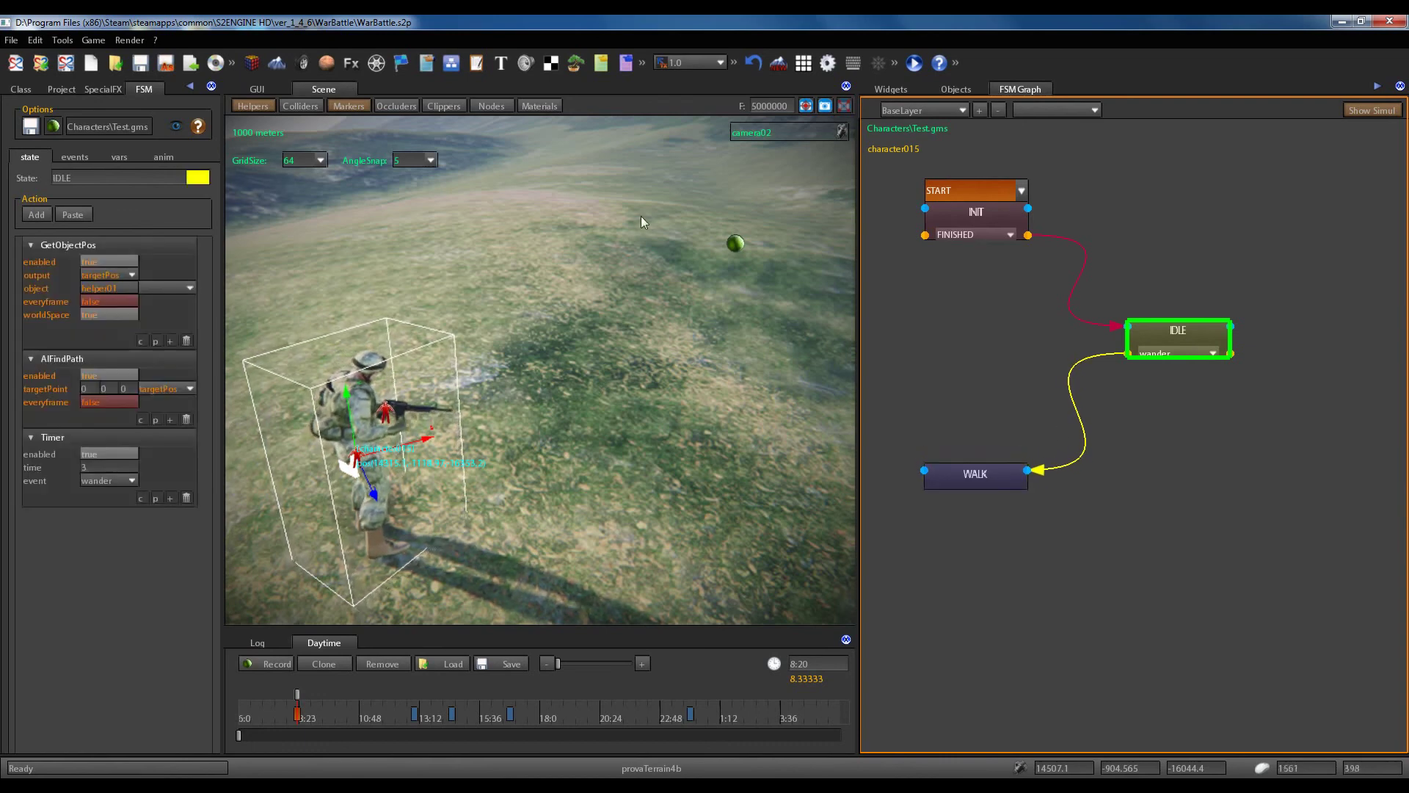
pyautogui.click(55, 126)
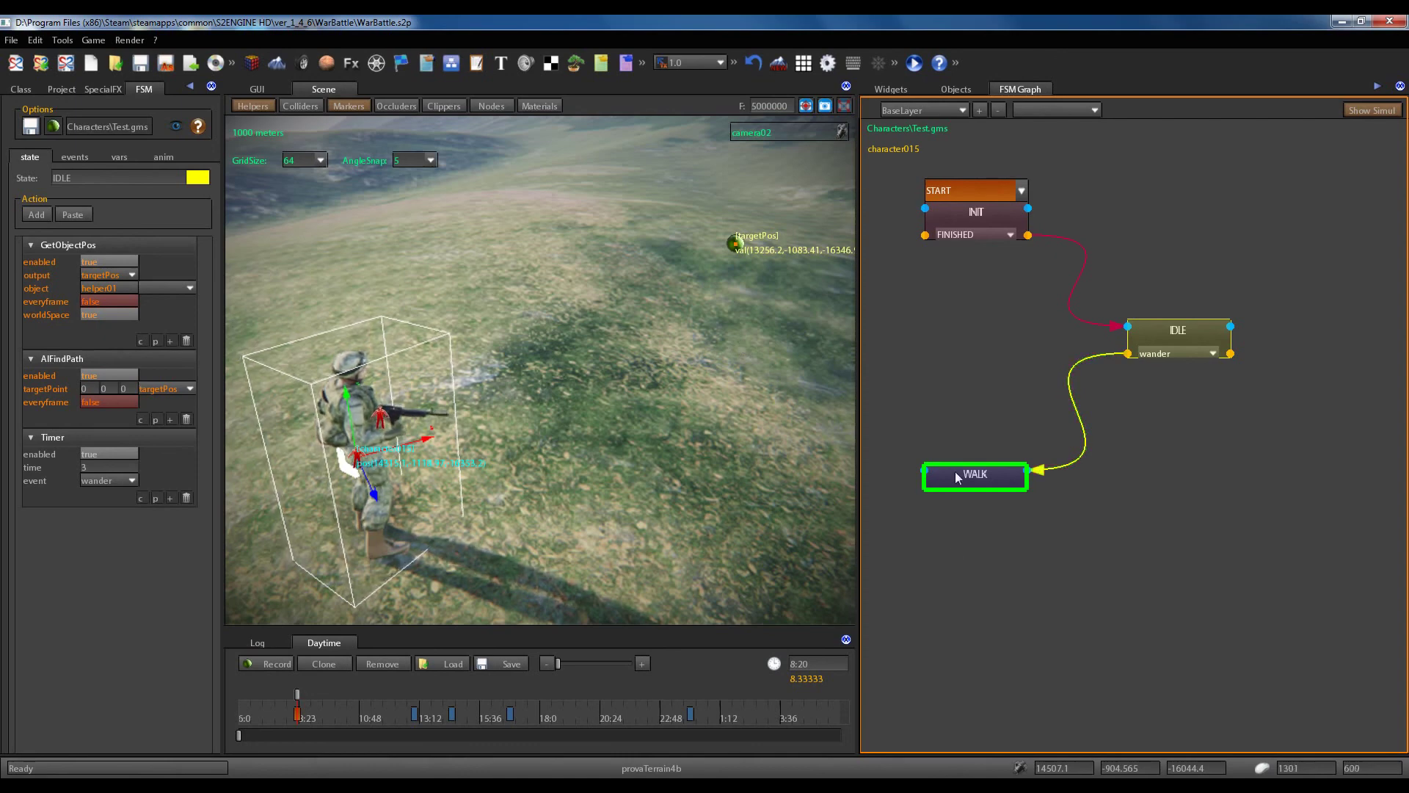
pyautogui.click(54, 126)
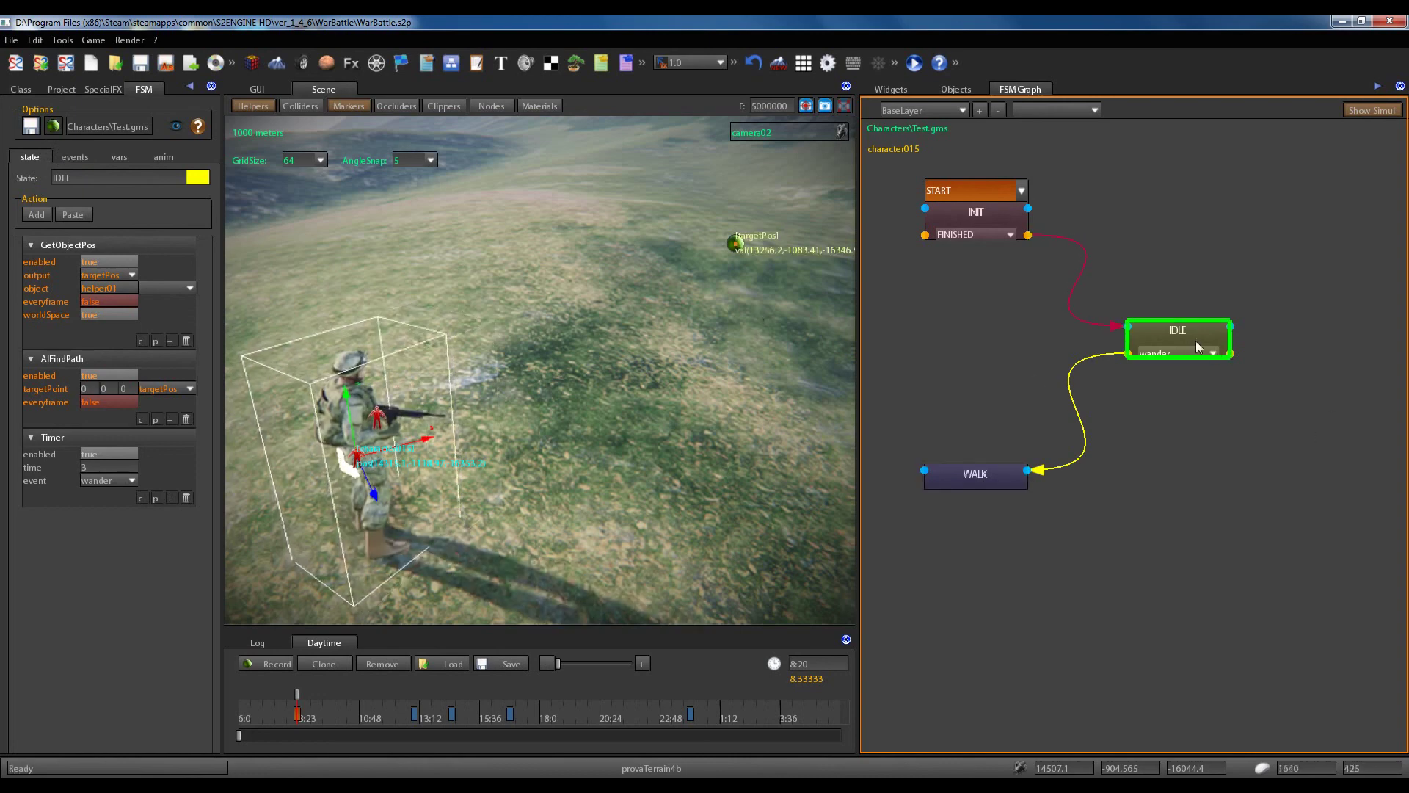